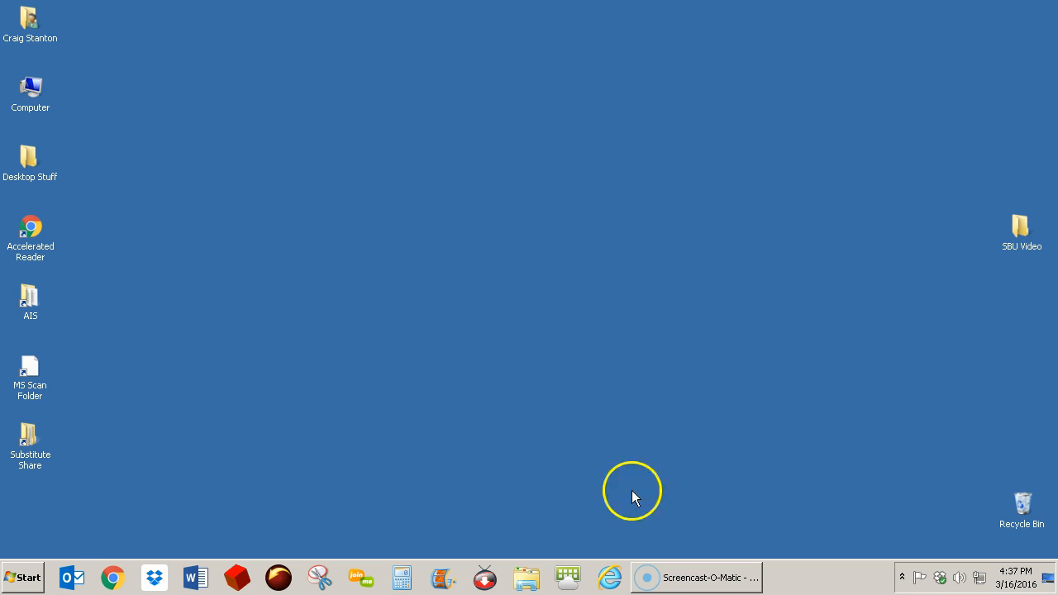
Launch Movie Maker from the list of installed programs
click(23, 574)
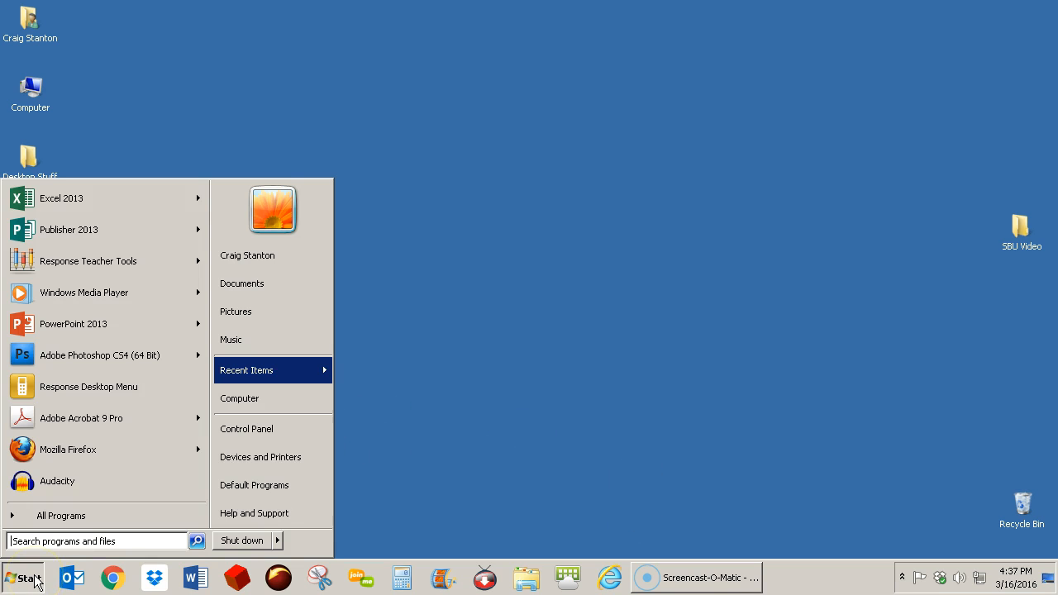
click(66, 521)
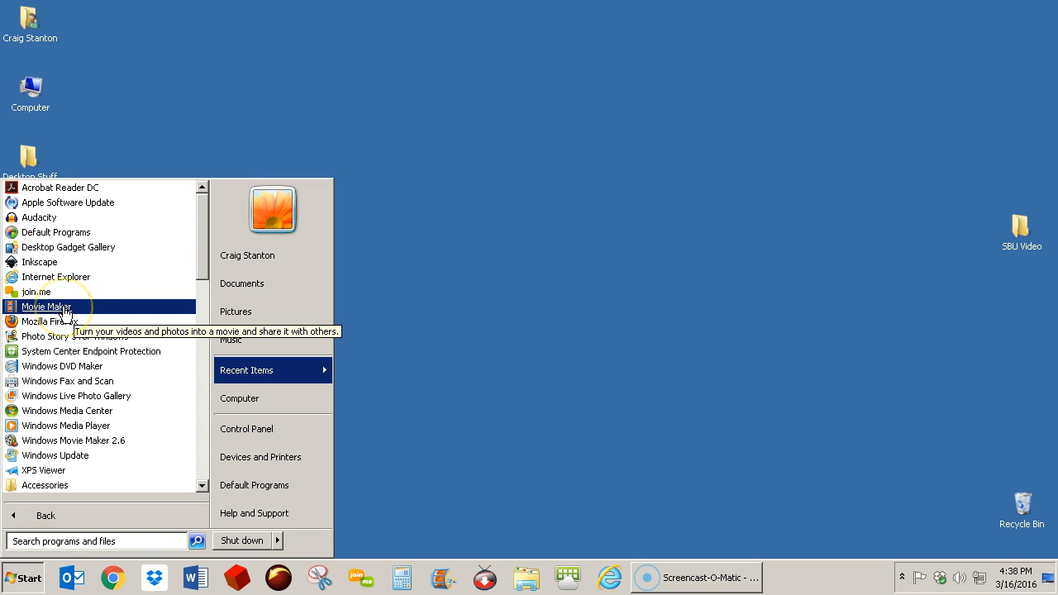
click(49, 306)
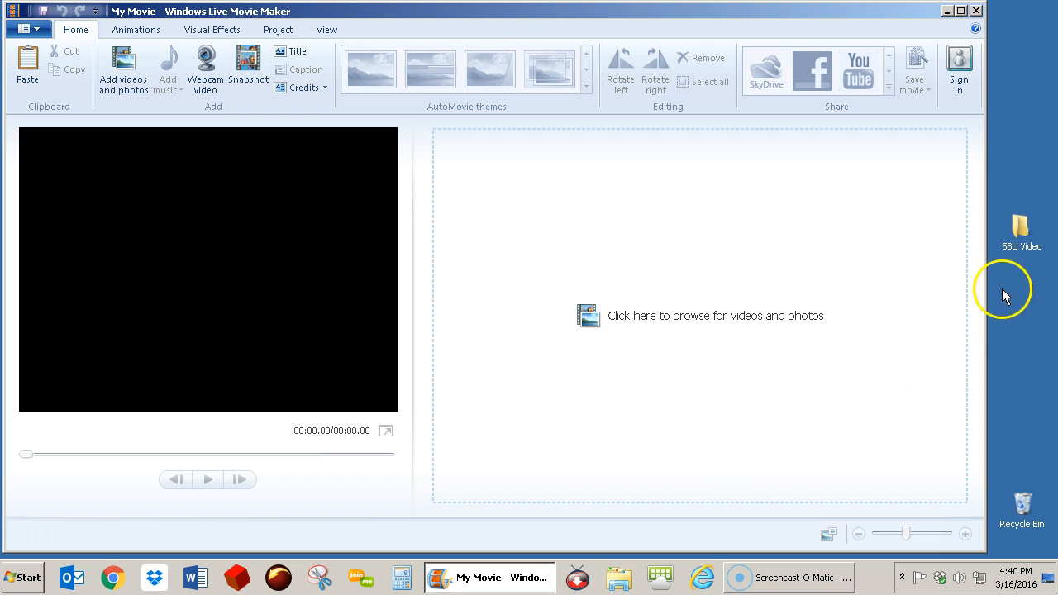
Open the SBU Video folder from the desktop and minimize the Movie Maker window behind it
click(1021, 231)
double_click(1022, 231)
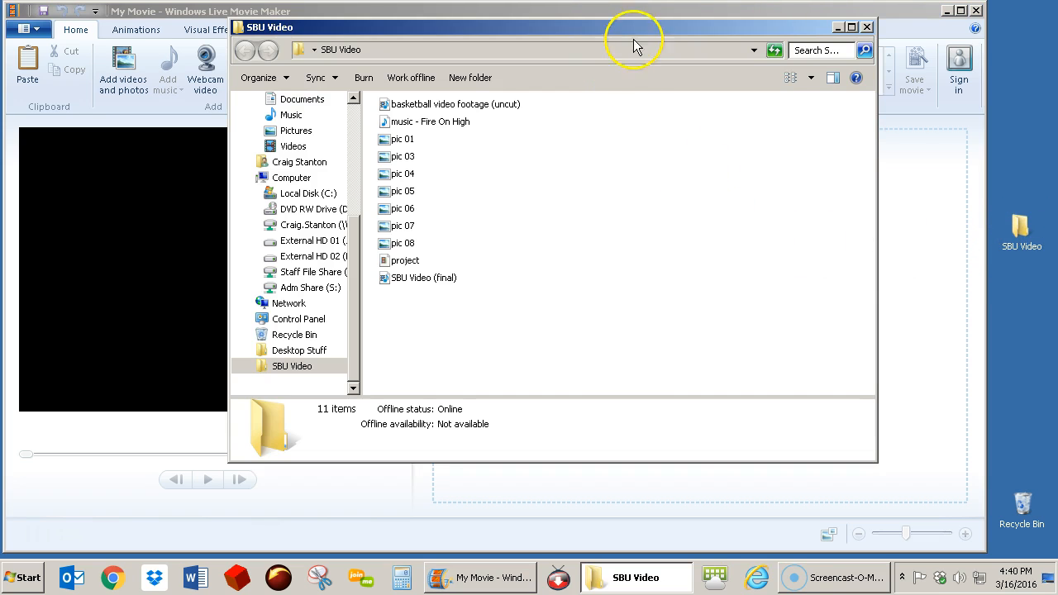
drag(637, 30, 642, 65)
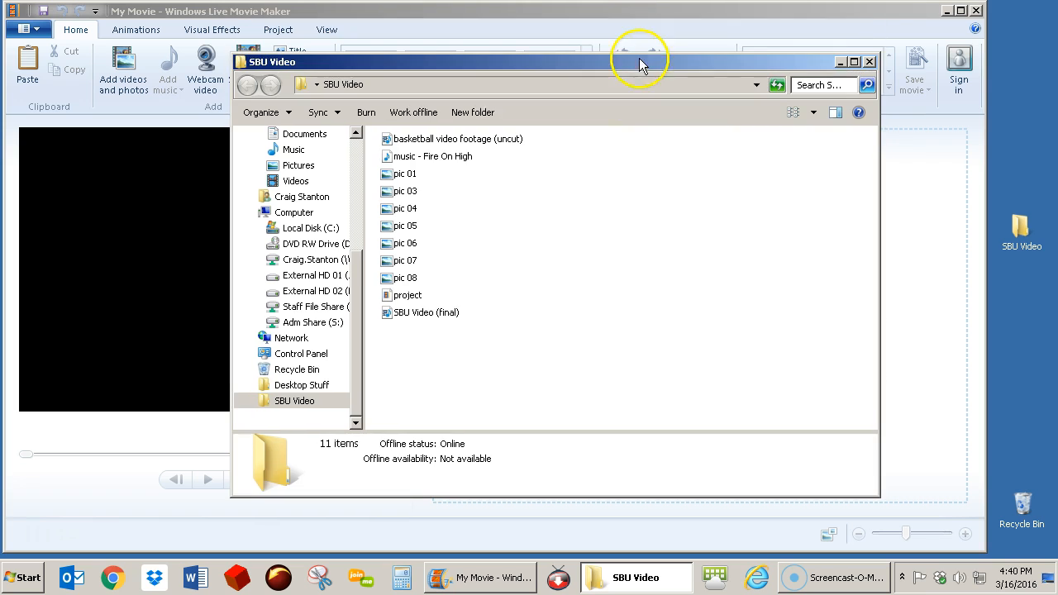
click(949, 11)
drag(736, 70, 742, 51)
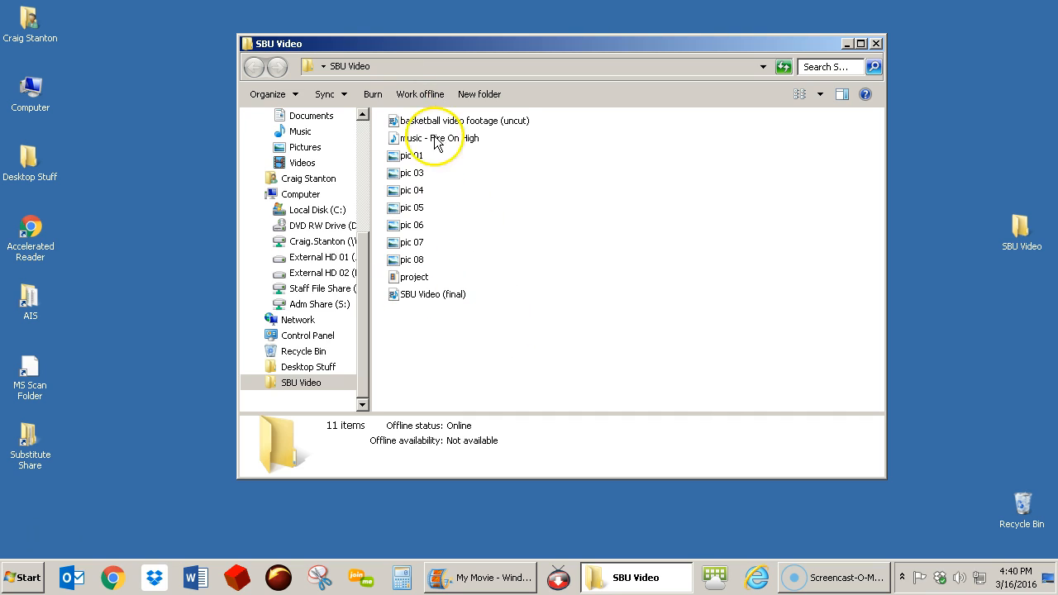
Examine the details of SBU Video (final), the uncut basketball footage, the Fire On High music and pic 01
click(414, 297)
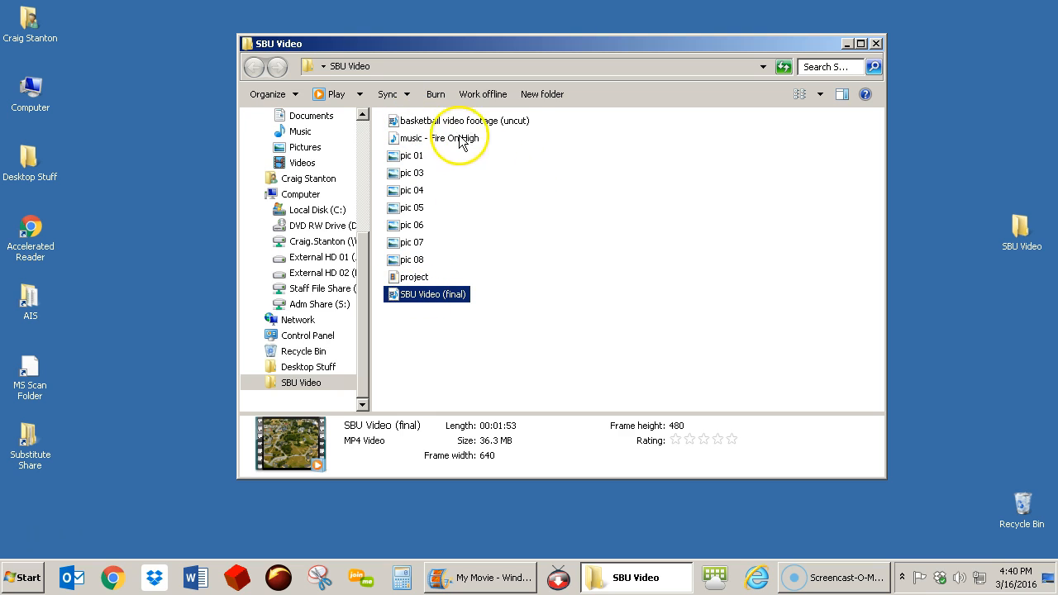
click(414, 124)
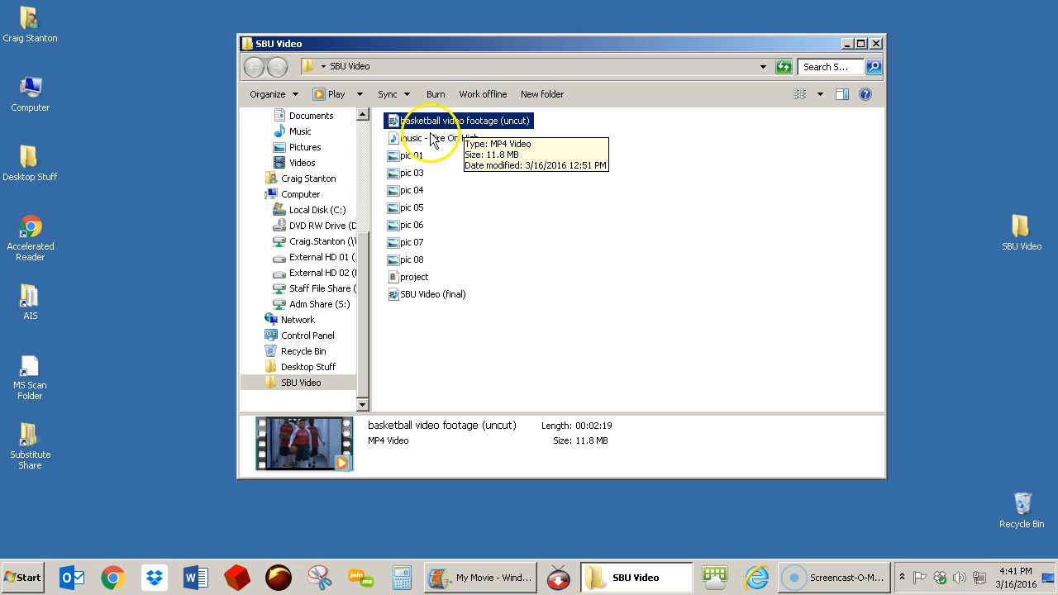
click(446, 139)
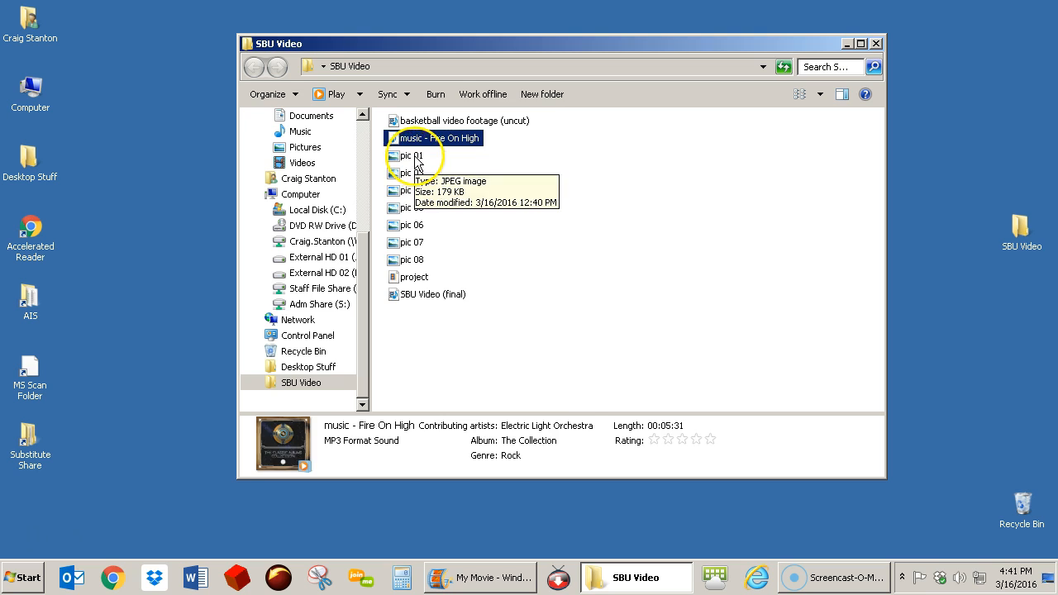
click(414, 156)
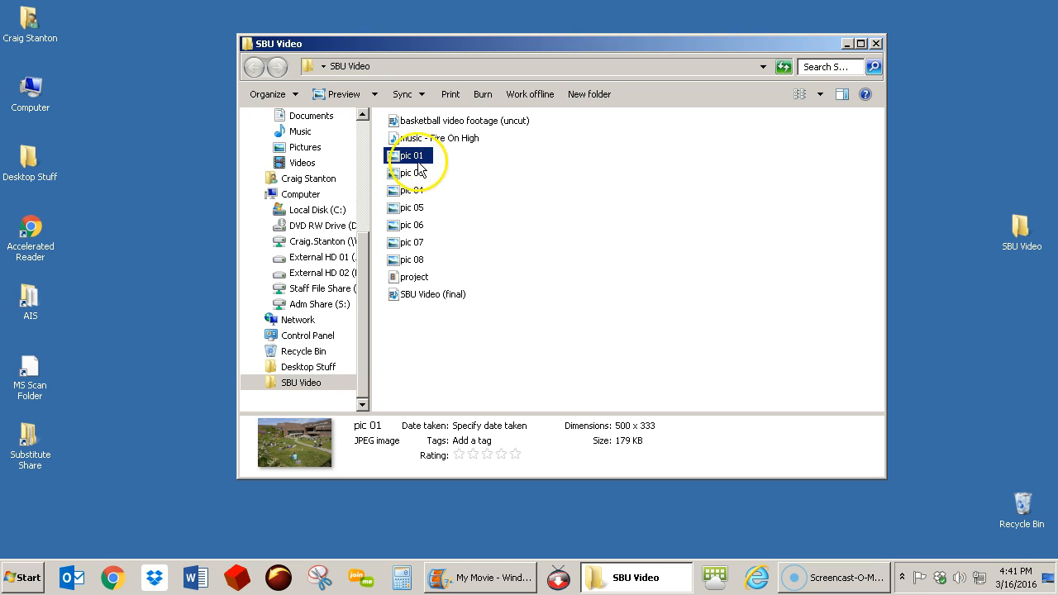
Preview the pictures from pic 01 through pic 08 in the folder, then hide the preview
click(841, 95)
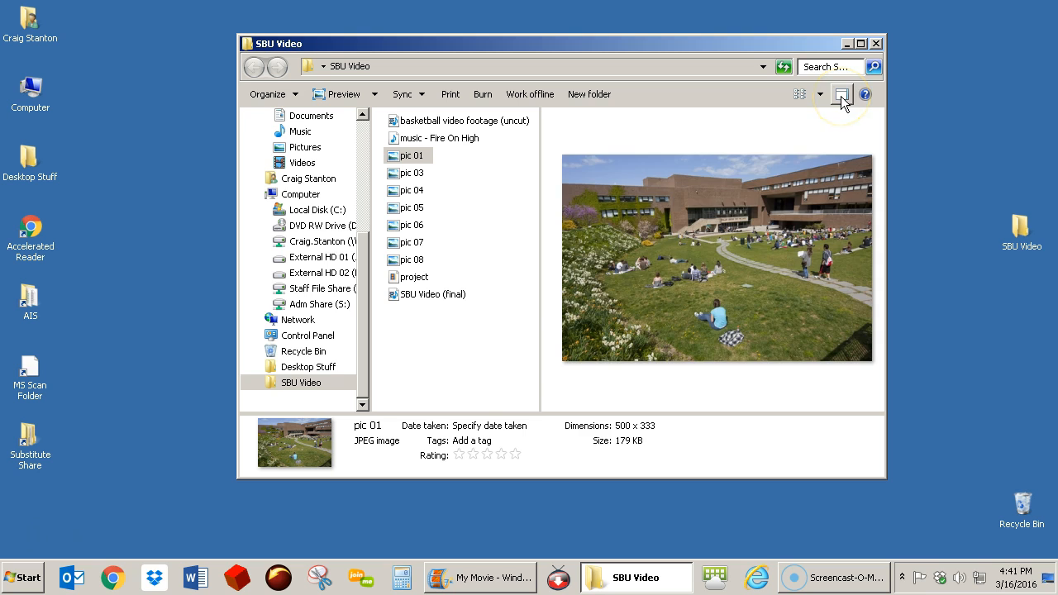
click(411, 173)
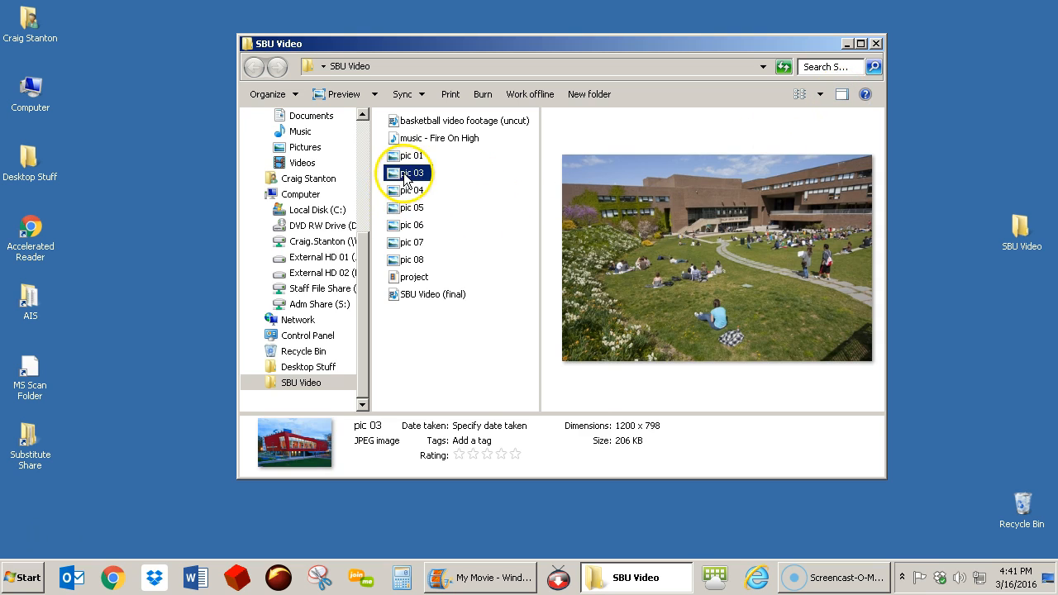
click(409, 190)
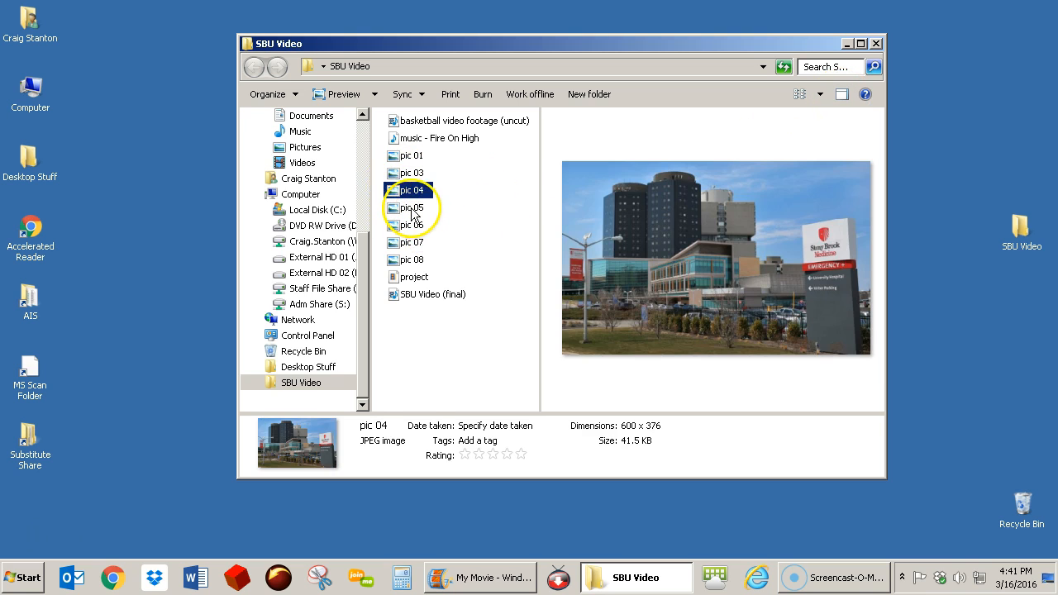
click(412, 207)
click(416, 225)
click(417, 242)
click(420, 260)
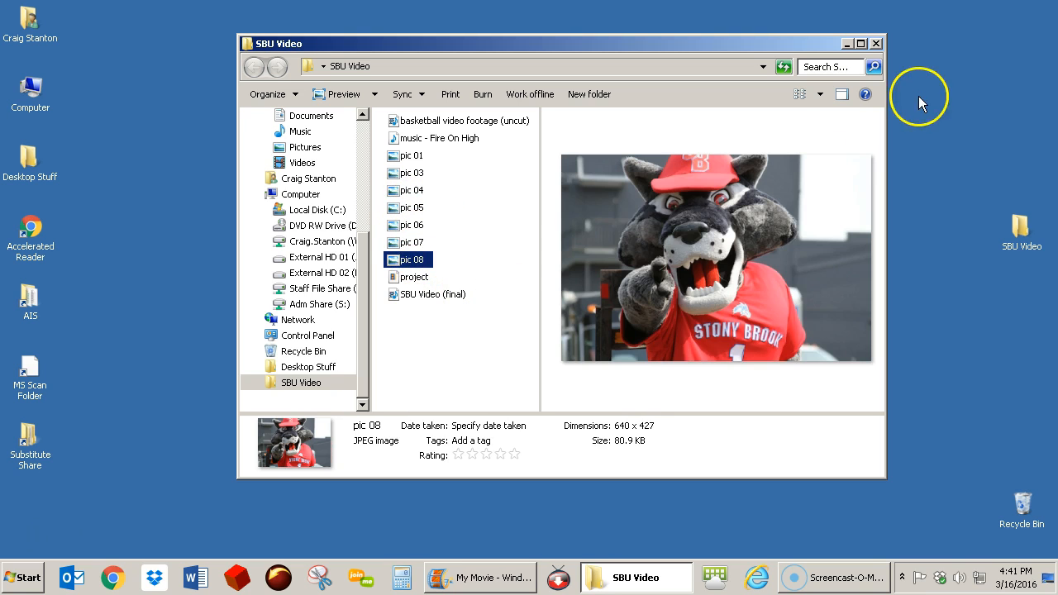
click(841, 93)
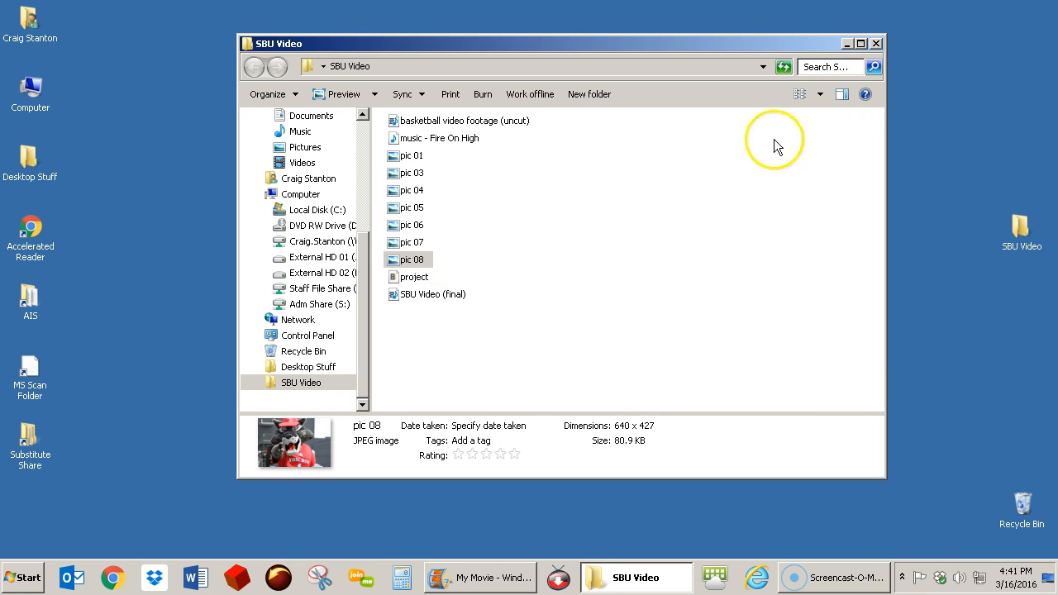
Inspect the details of the project file, the Fire On High music and the uncut basketball footage
click(408, 278)
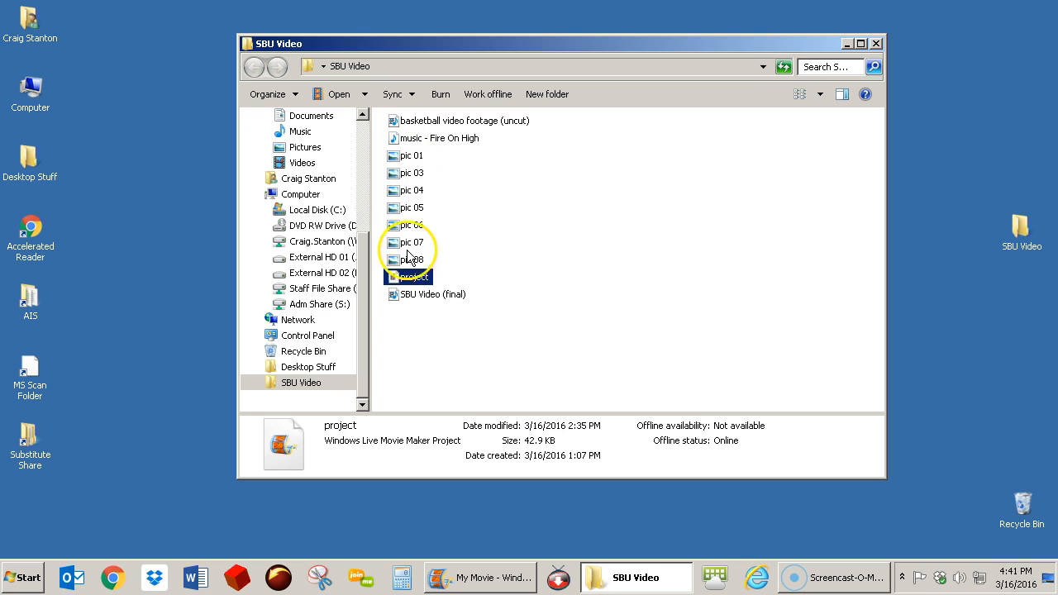
click(419, 139)
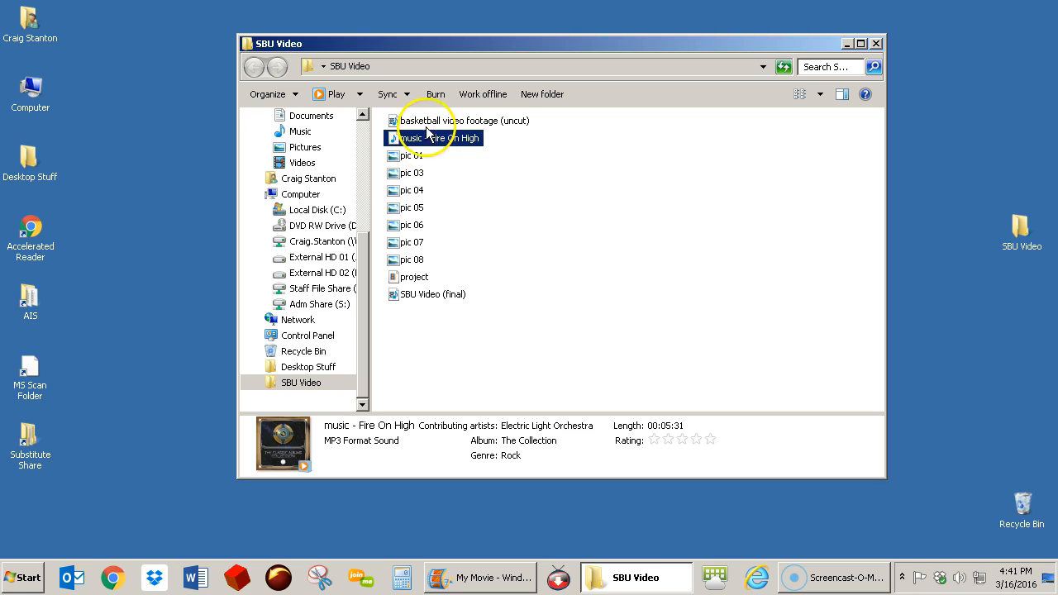
click(433, 123)
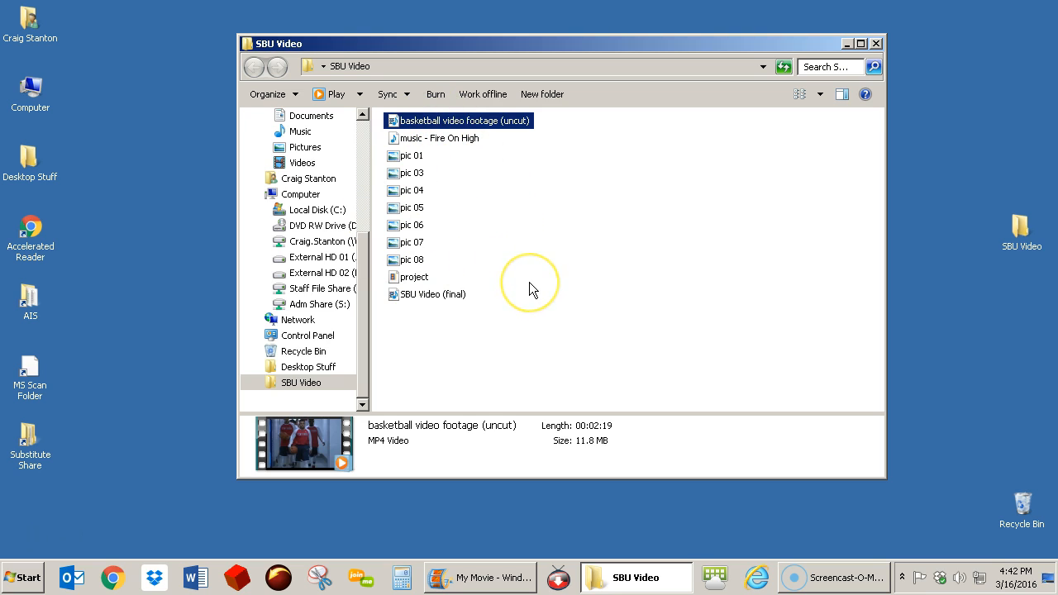
Delete all files in the SBU Video folder and close its window
click(510, 296)
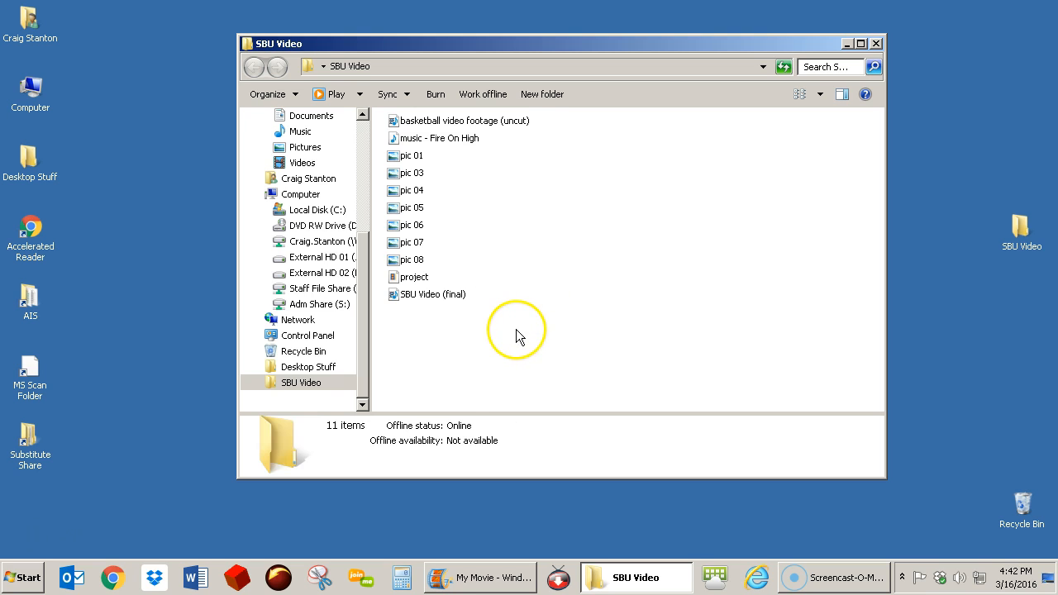
drag(525, 336, 408, 124)
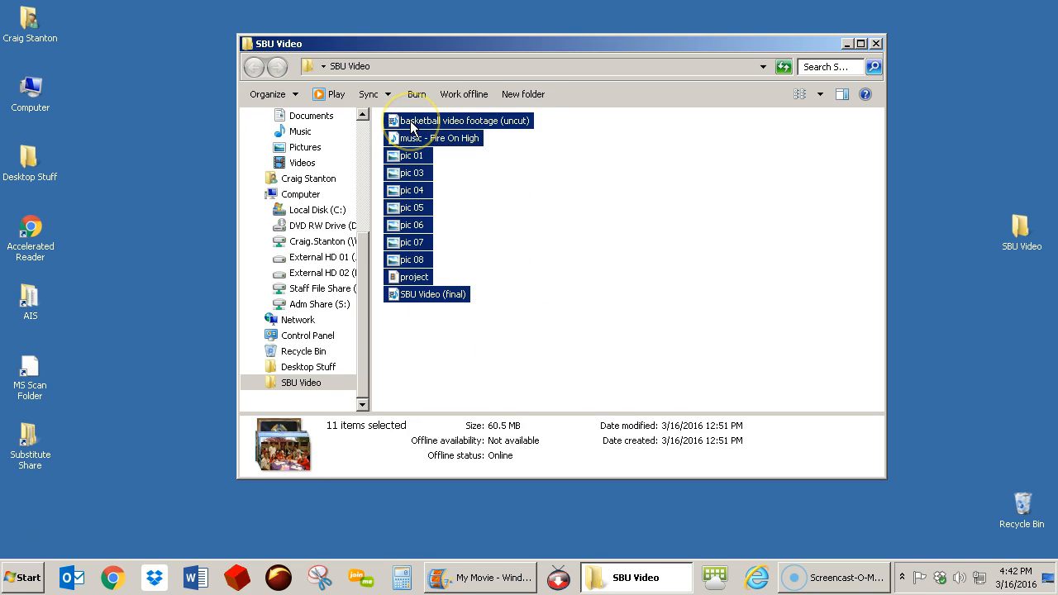
key(Delete)
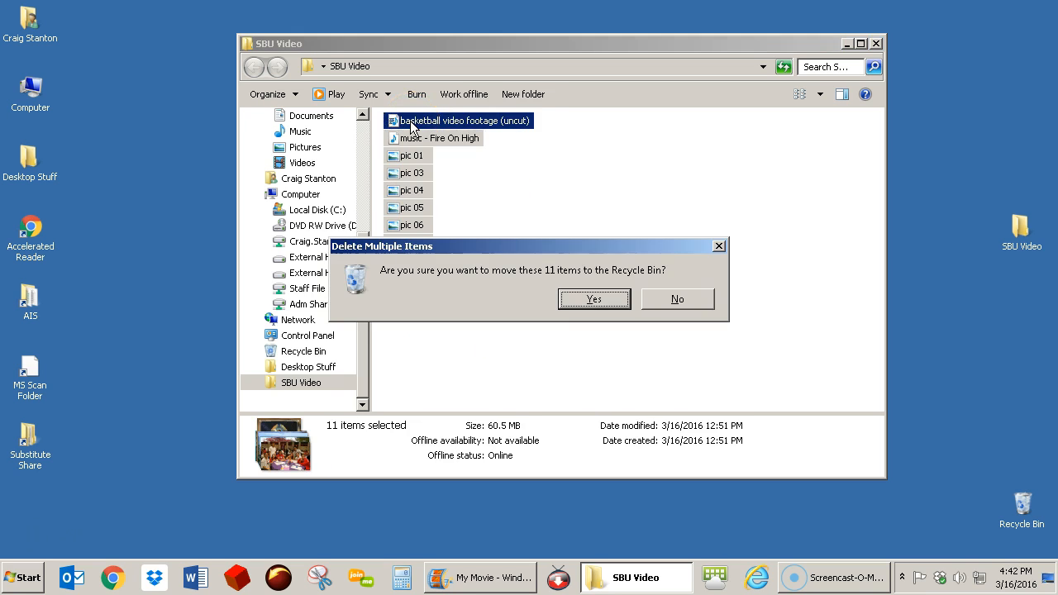
click(616, 304)
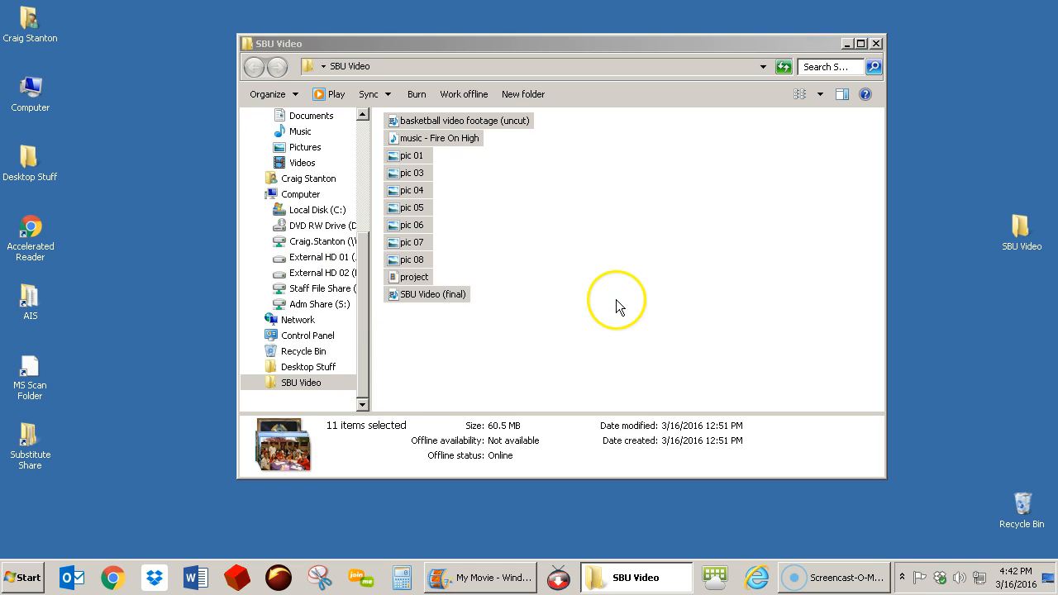
click(875, 43)
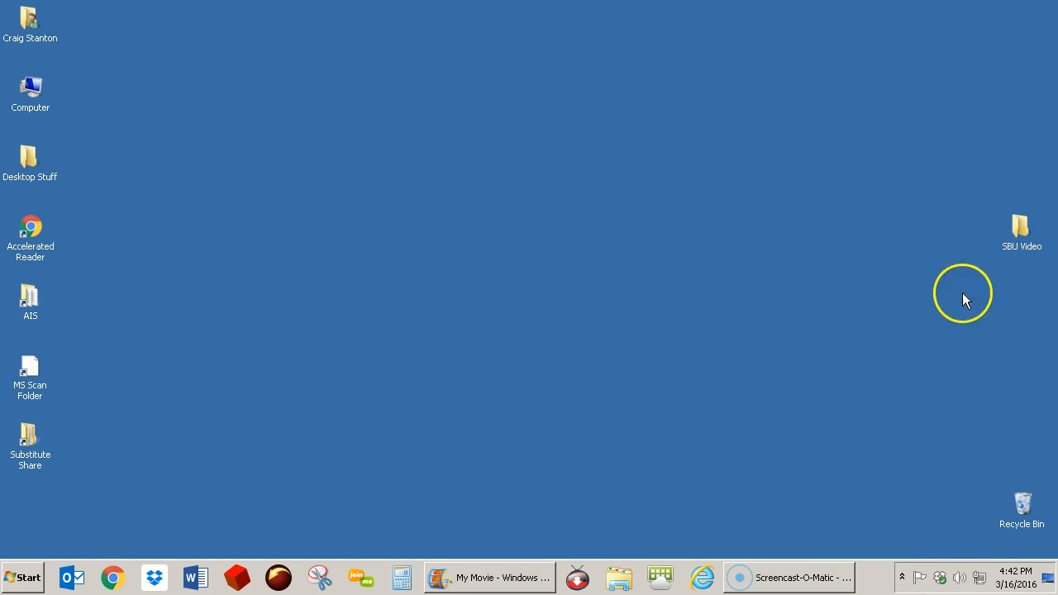
In Movie Maker, save the project as "project" in the desktop's SBU Video folder and check that folder's contents
mouse_move(1021, 247)
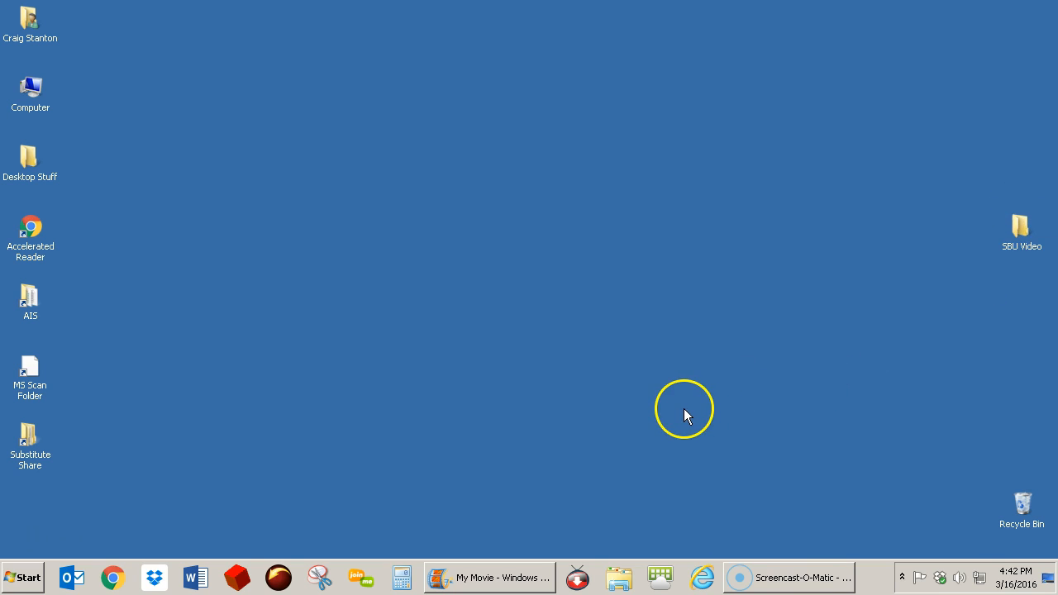
click(504, 570)
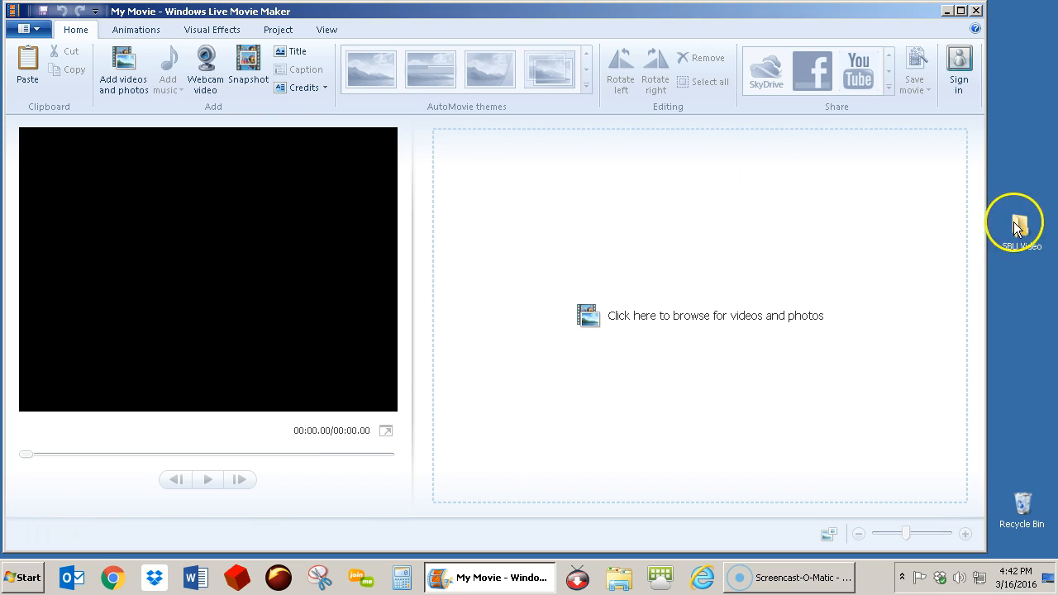
click(43, 14)
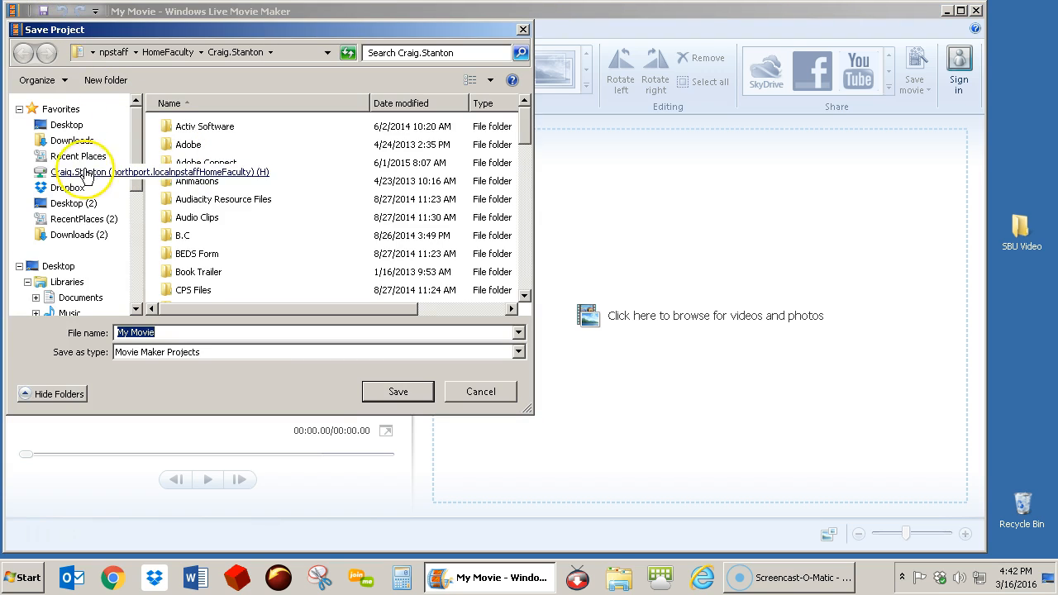
click(66, 125)
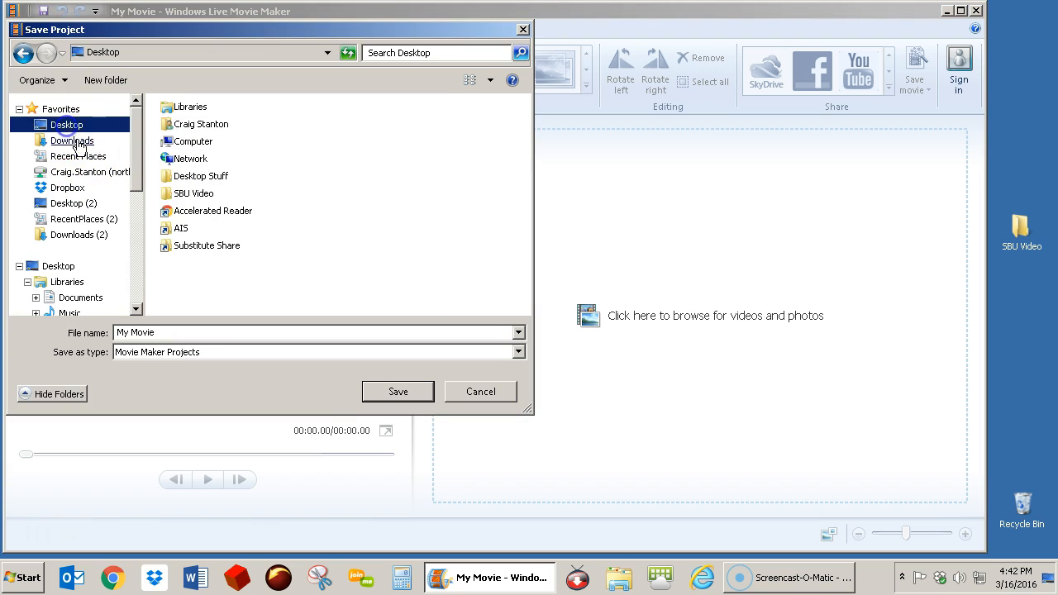
double_click(190, 193)
drag(179, 332, 108, 337)
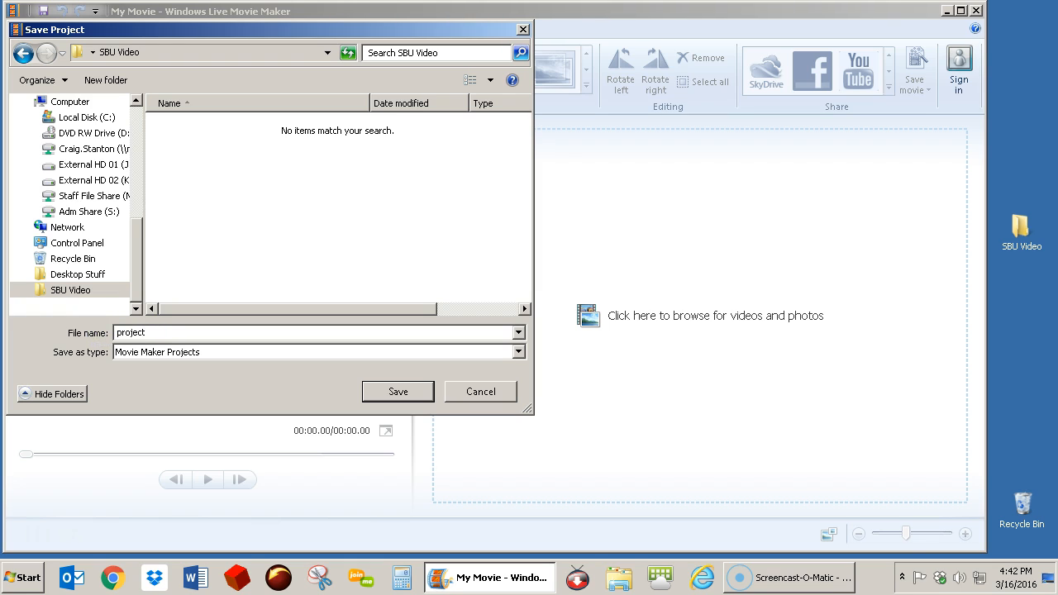
text(project)
click(389, 394)
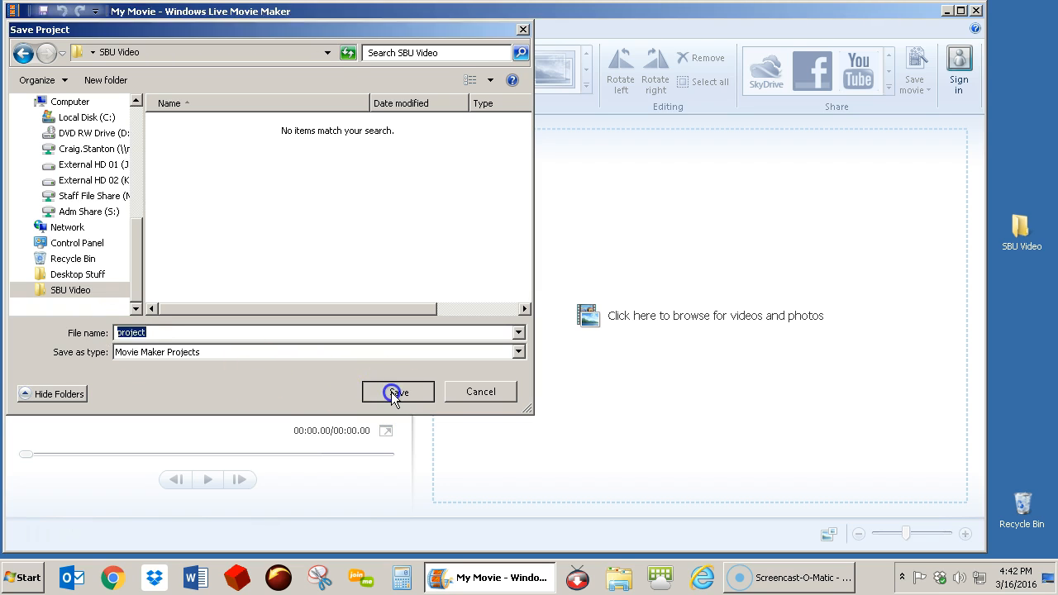
double_click(1019, 228)
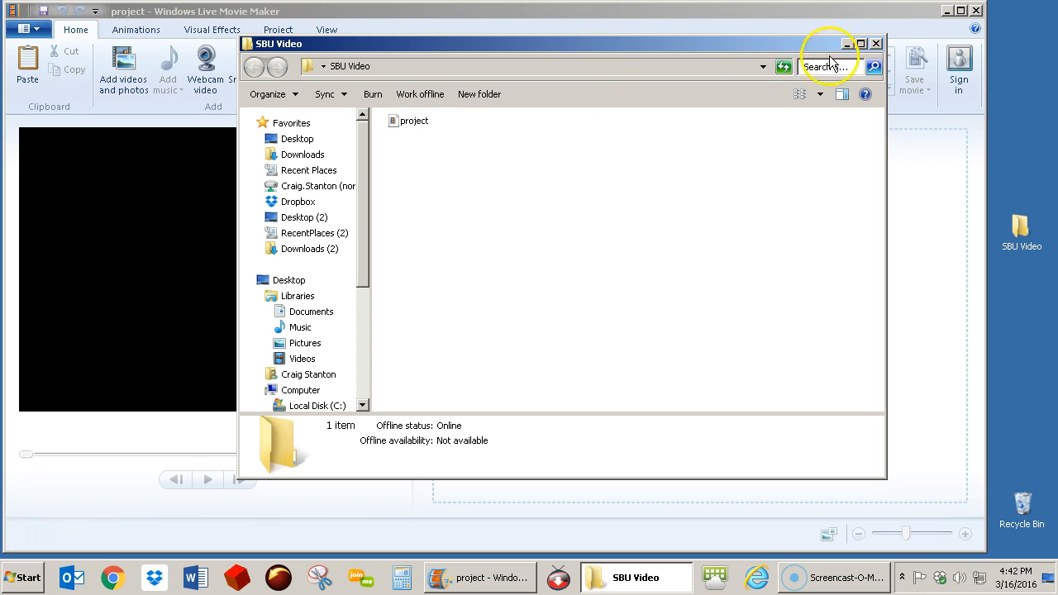
click(877, 44)
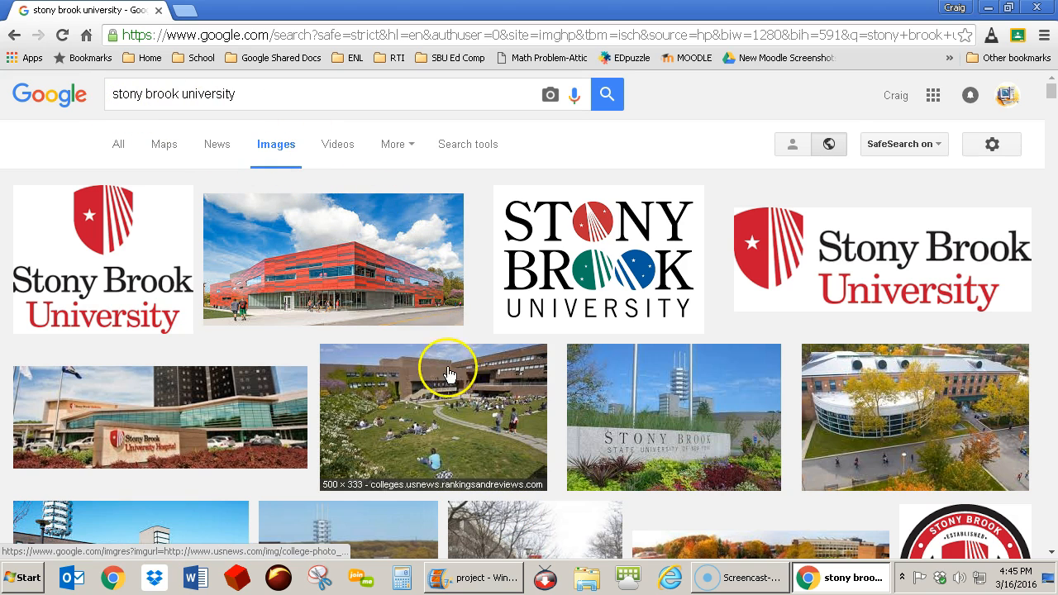
Open the full-size image of students on the campus lawn and save it as "pic 07" in the SBU Video folder
click(439, 411)
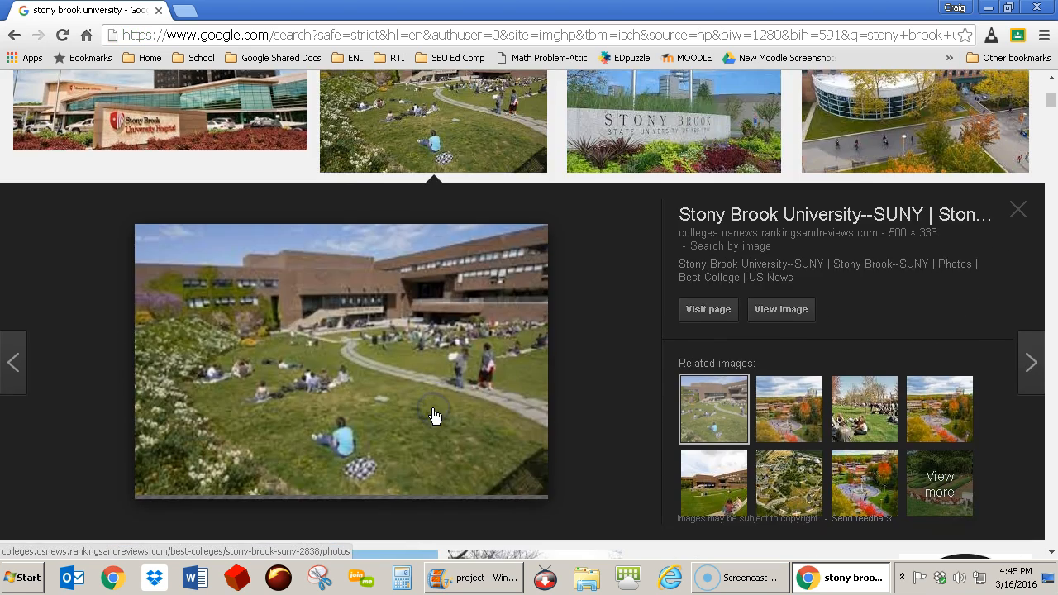
click(781, 312)
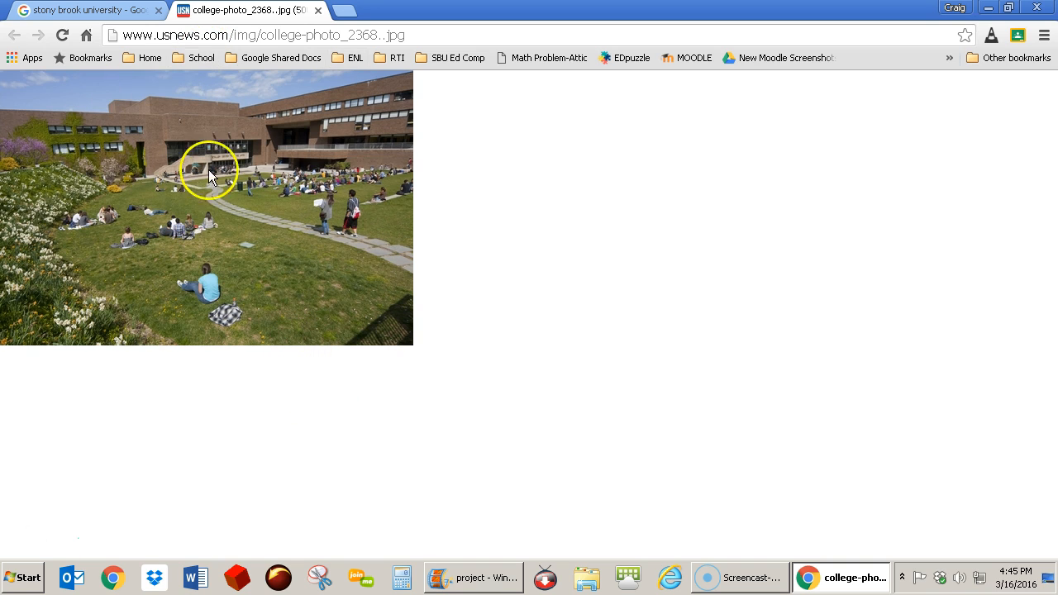
right_click(195, 195)
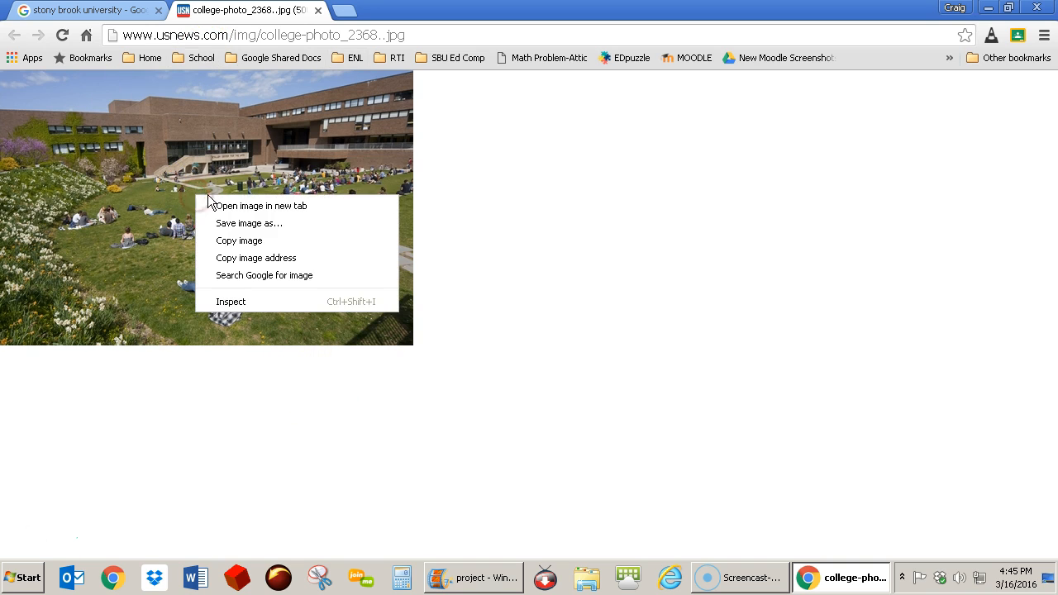
click(237, 223)
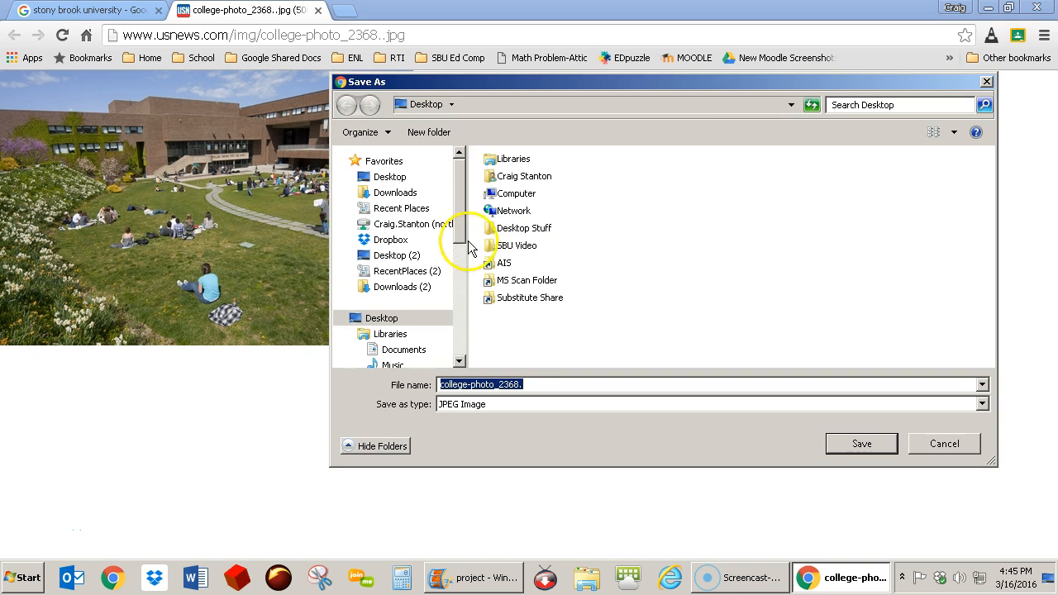
double_click(512, 248)
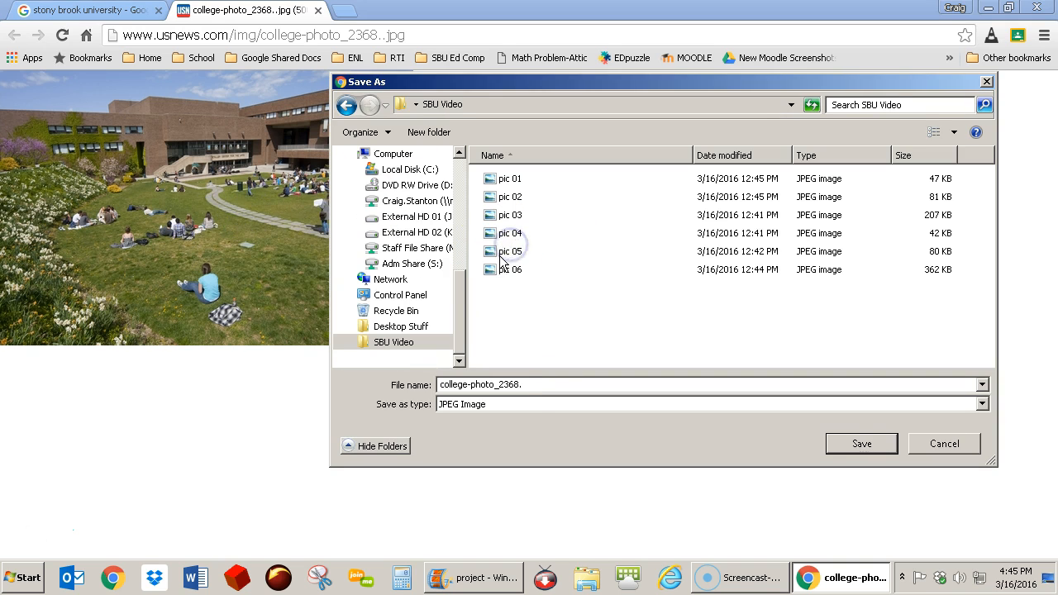
drag(537, 384, 403, 388)
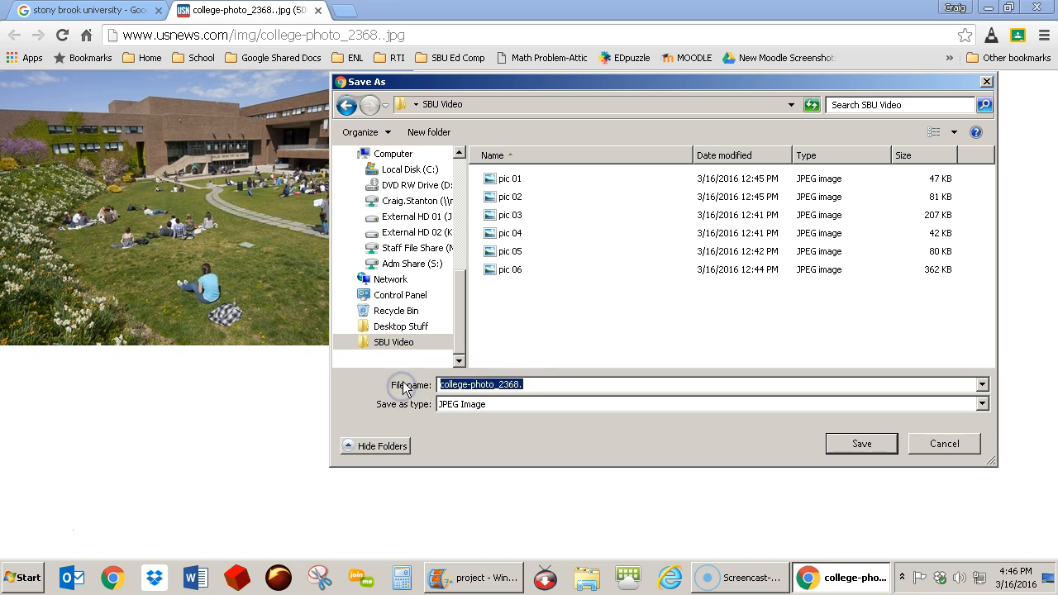
text(pic)
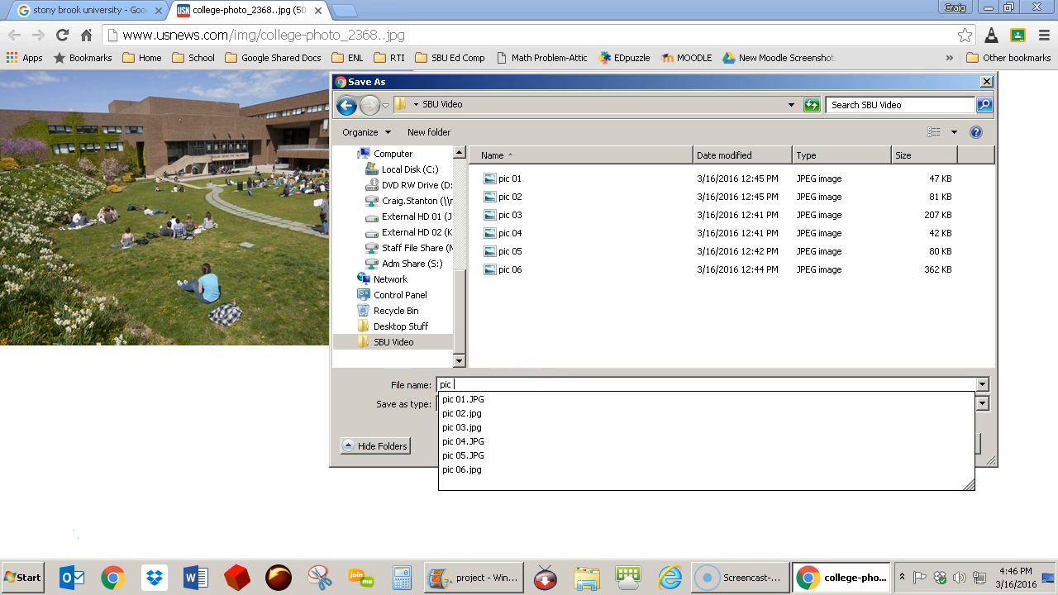
text( 07)
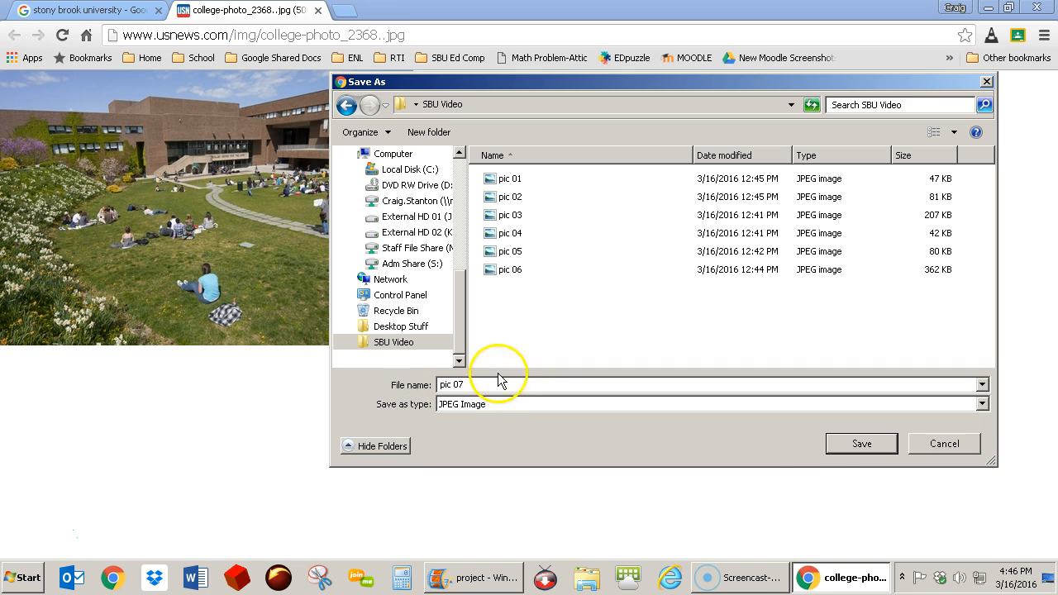
click(861, 443)
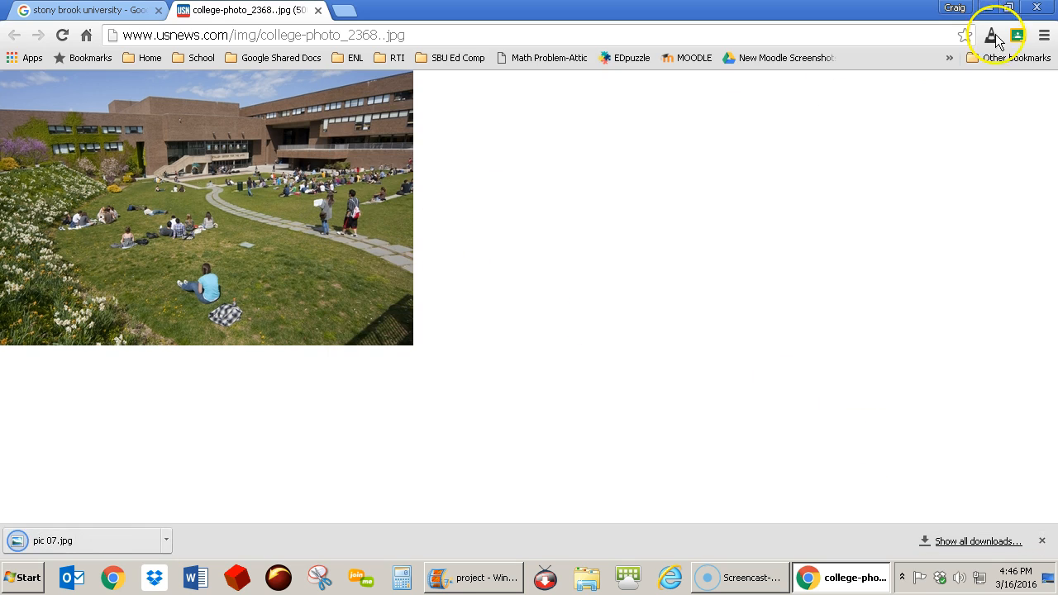
Check the desktop's SBU Video folder for the saved pictures and project file, and close its window
click(989, 8)
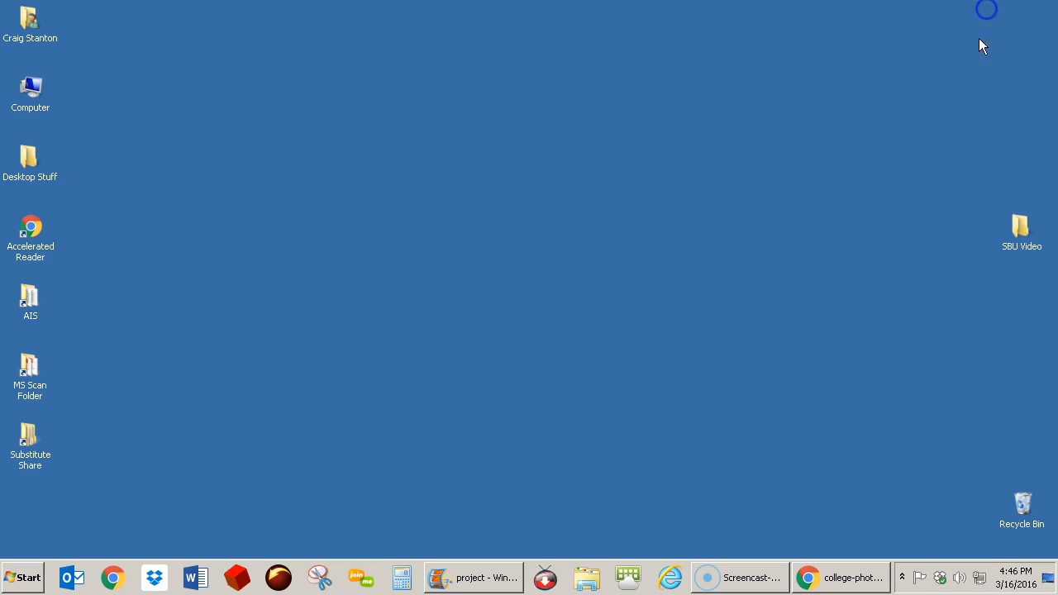
double_click(1020, 234)
click(409, 244)
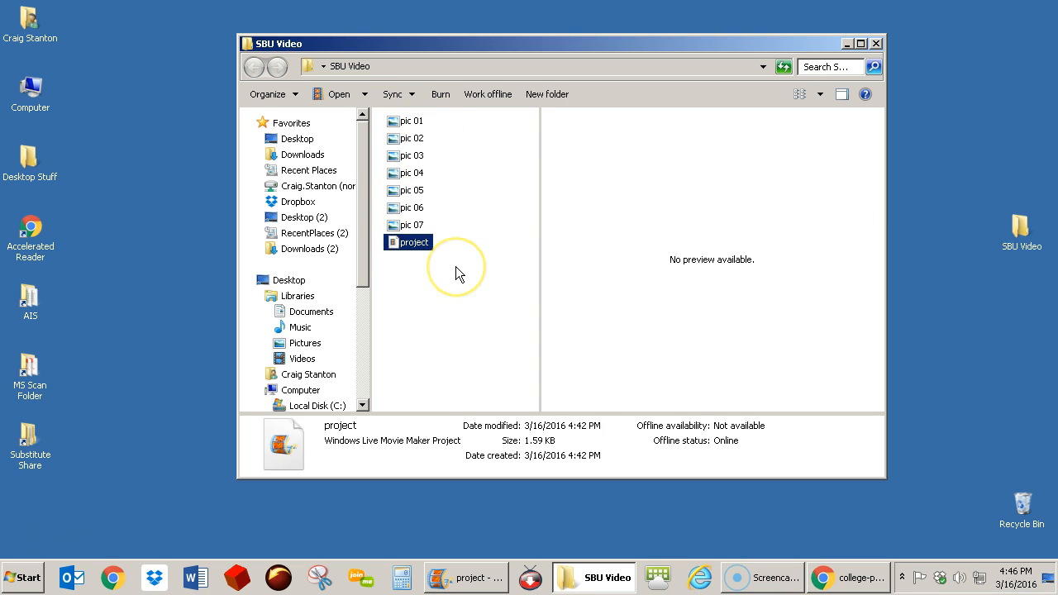
click(876, 43)
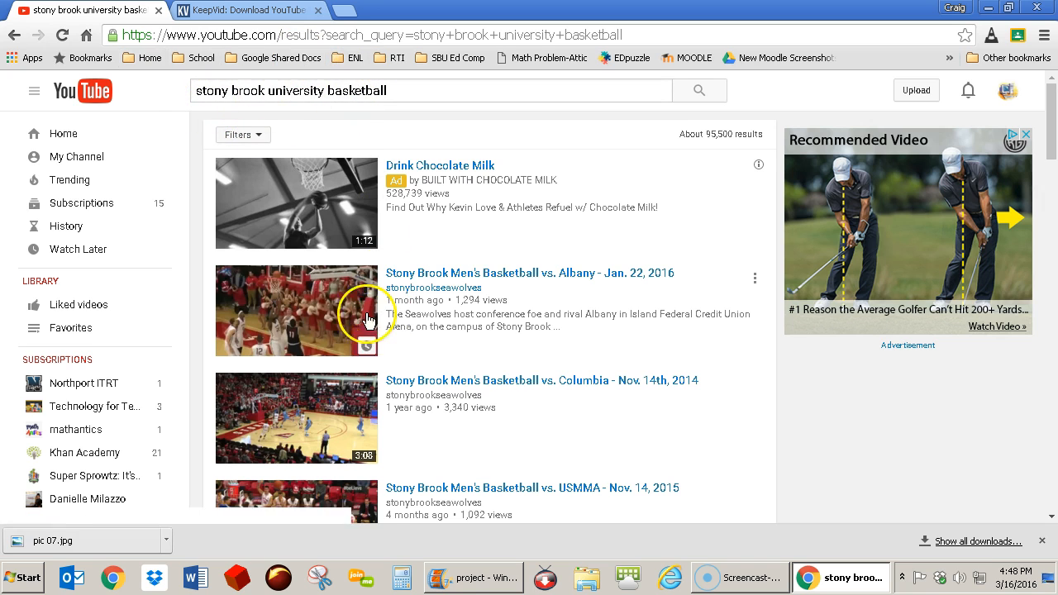
View the KeepVid page in the browser and return to the YouTube search results
mouse_move(267, 286)
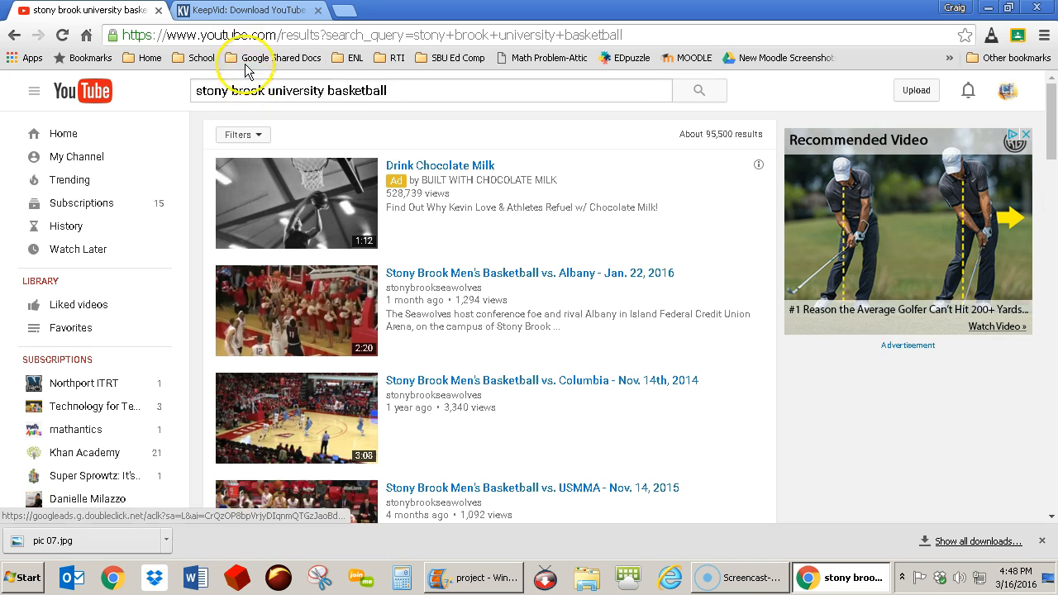
click(256, 12)
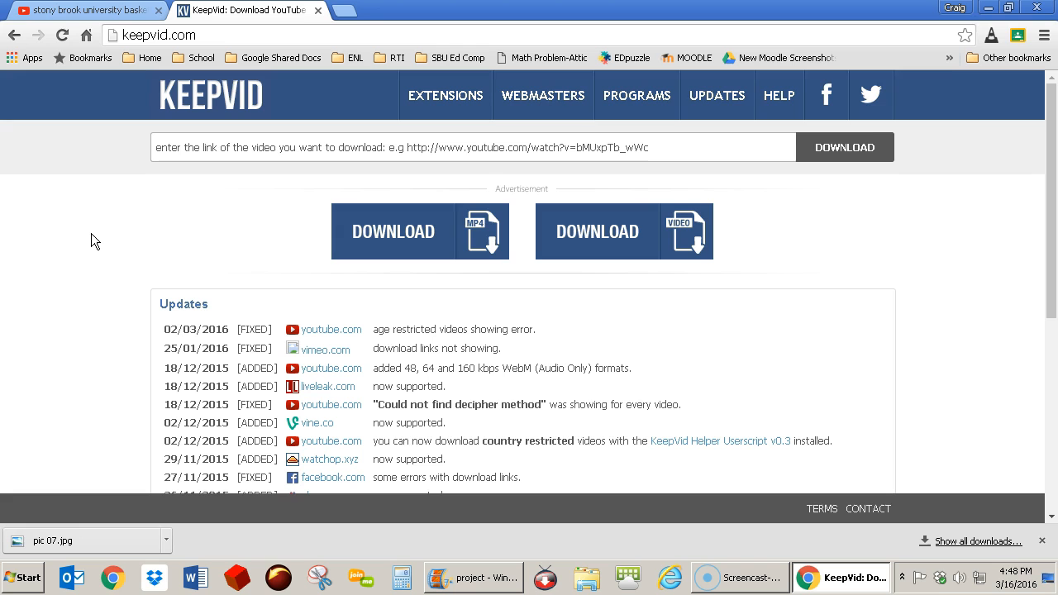
click(56, 10)
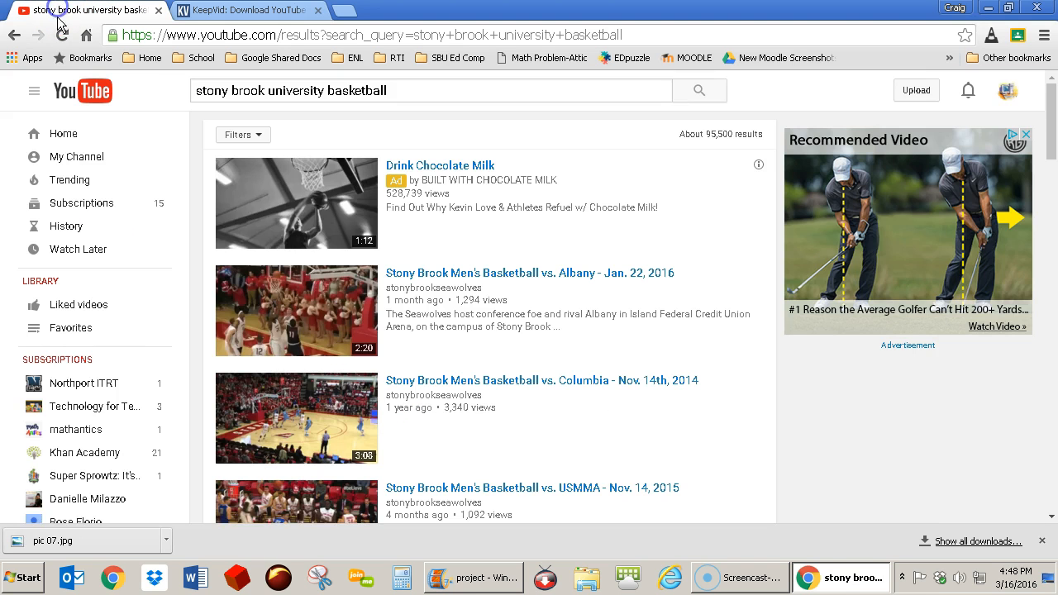
Open and pause the YouTube video "Stony Brook Men's Basketball vs. Albany - Jan. 22, 2016" and copy its share link
click(446, 275)
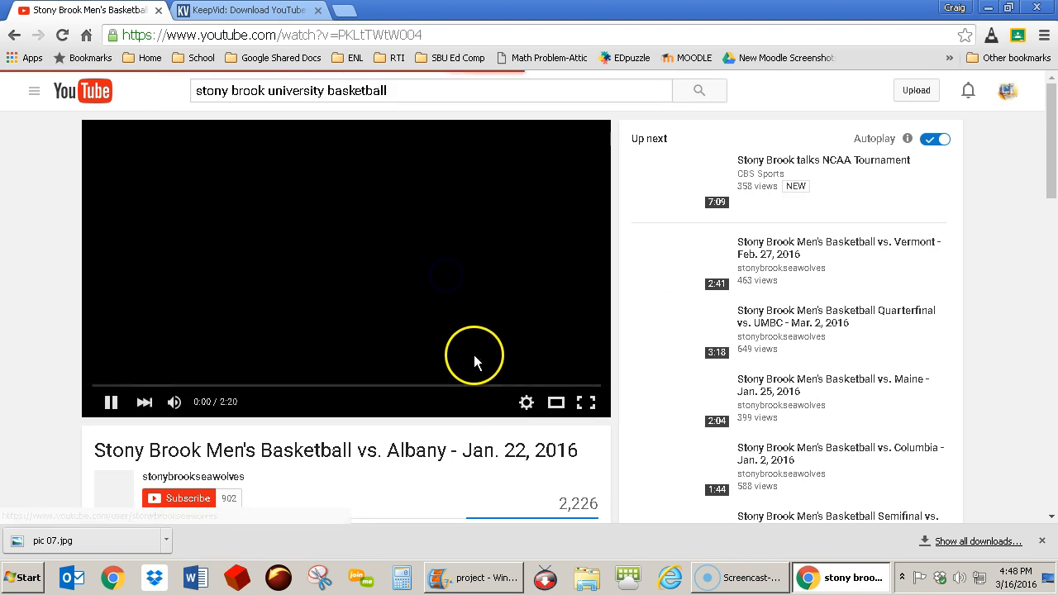
click(111, 400)
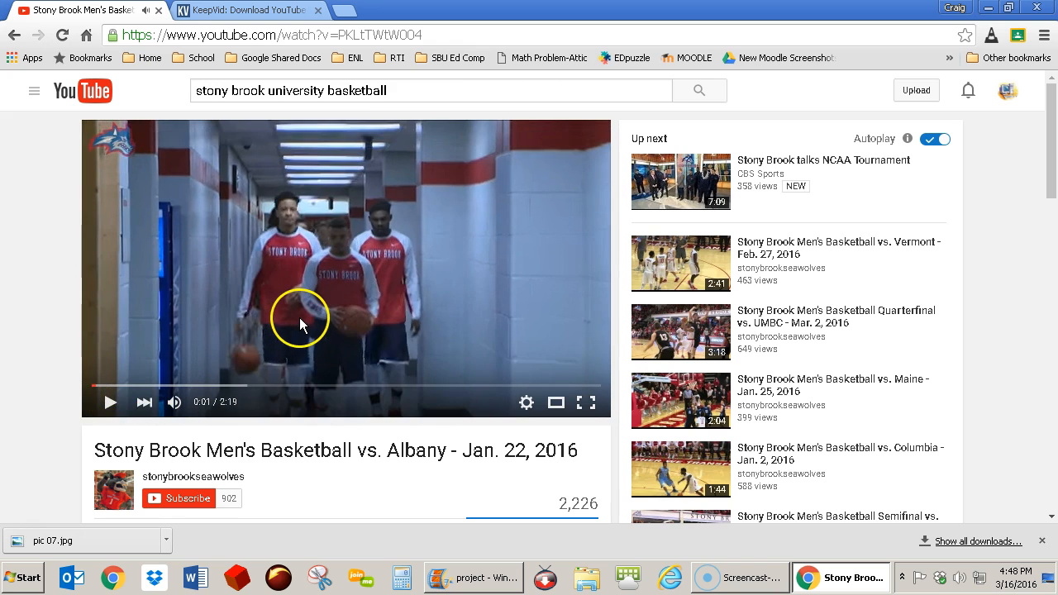
scroll(299, 318, down, 2)
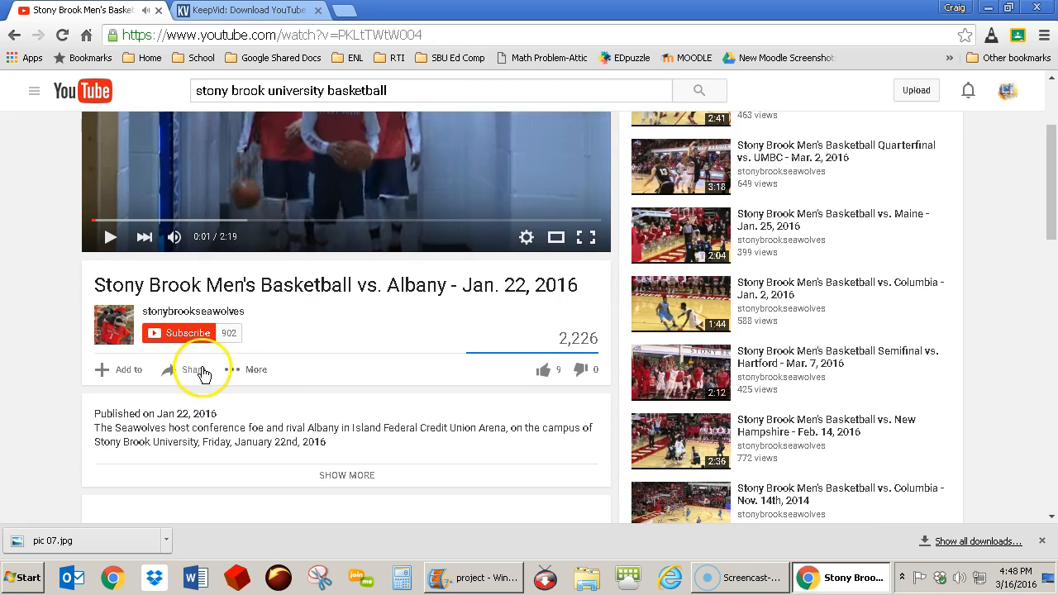
click(231, 90)
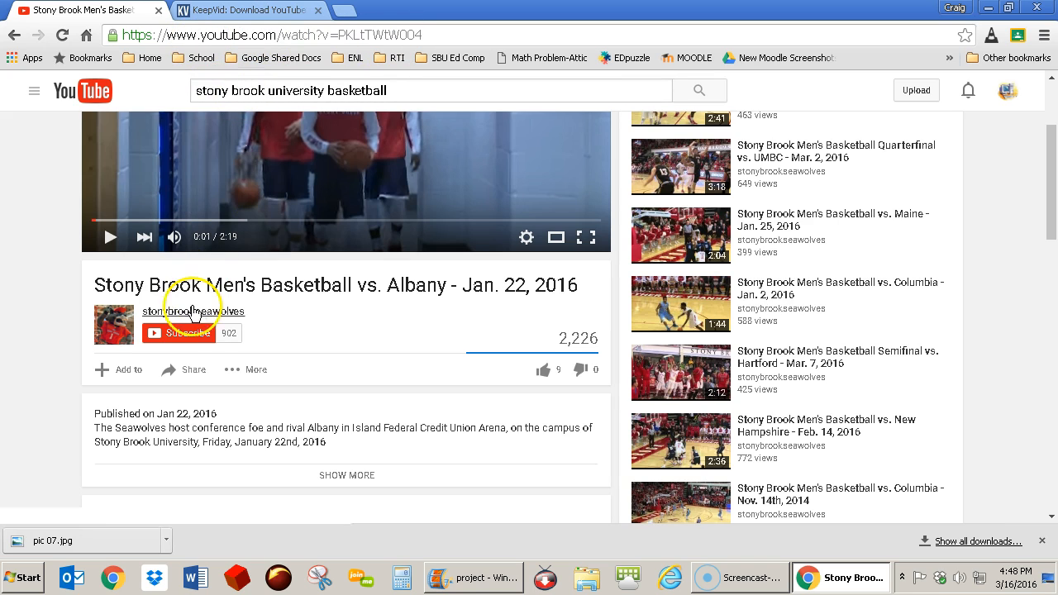
click(191, 369)
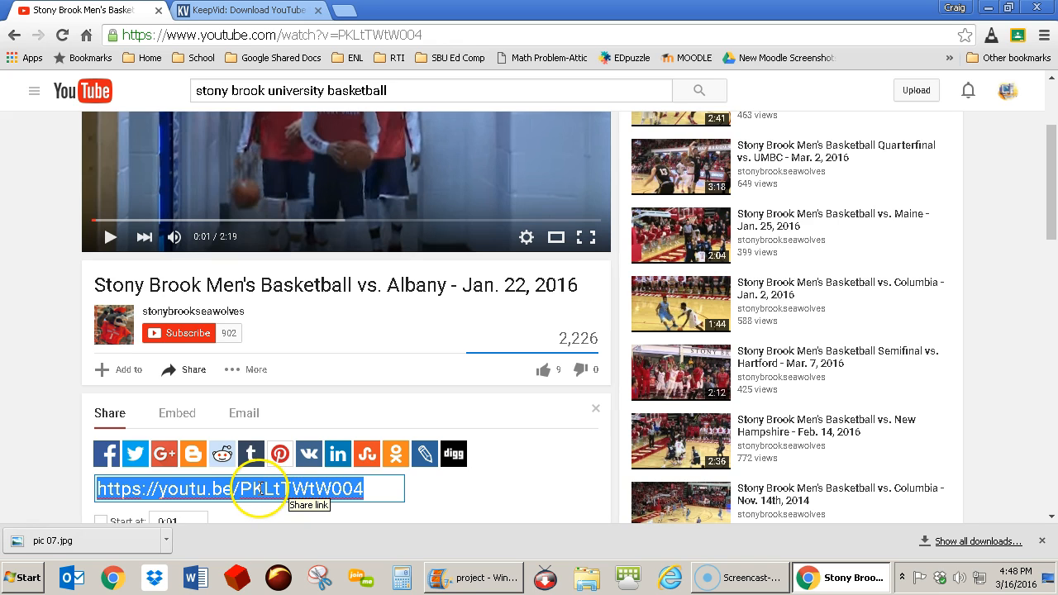
right_click(259, 488)
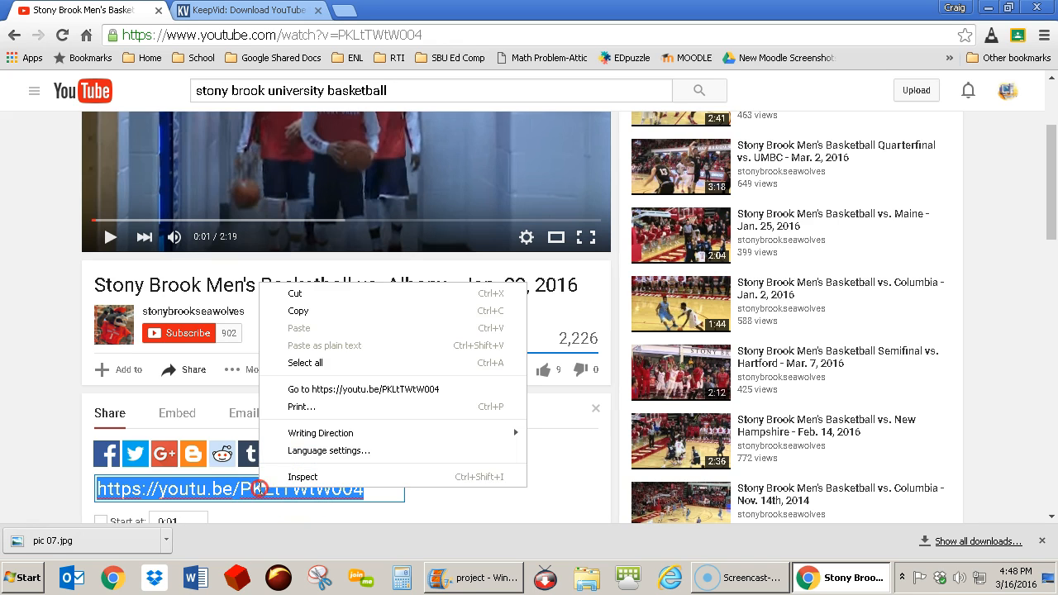
click(294, 311)
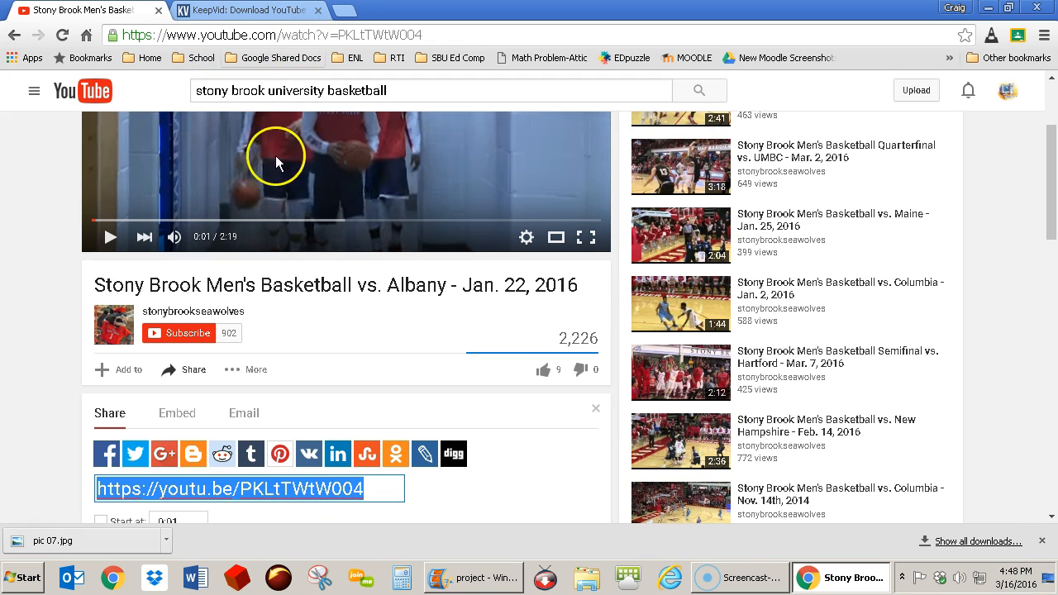
Paste the copied video link into KeepVid and download the video as MP4 (Max 480p)
click(259, 13)
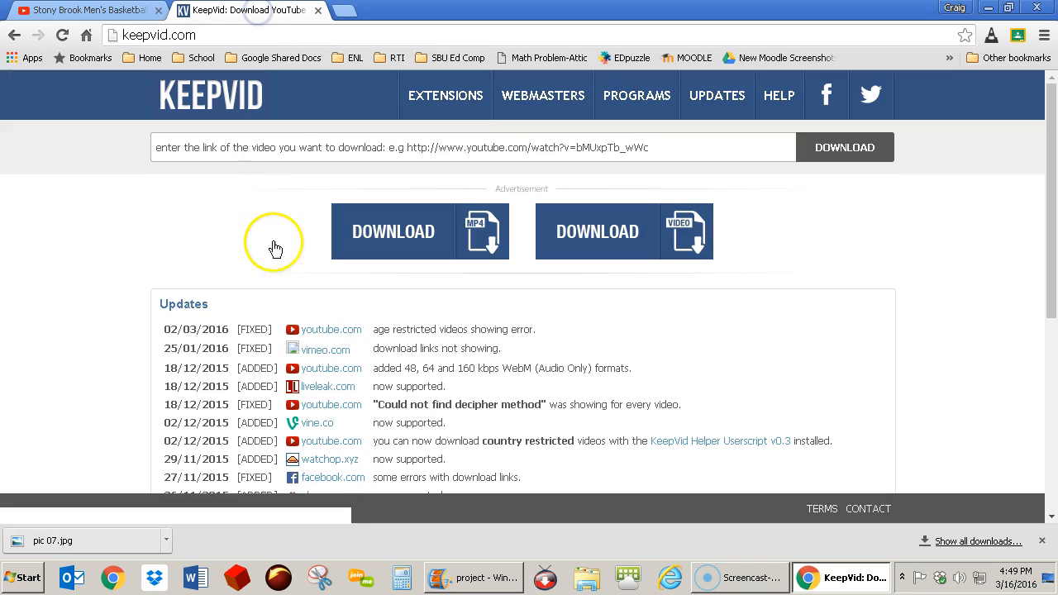
click(305, 146)
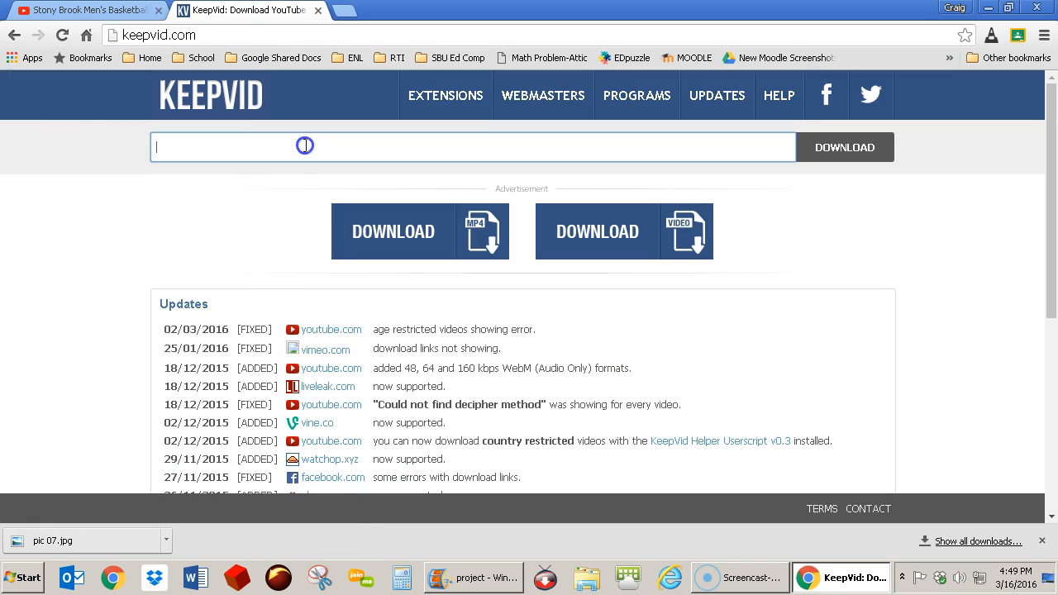
right_click(306, 146)
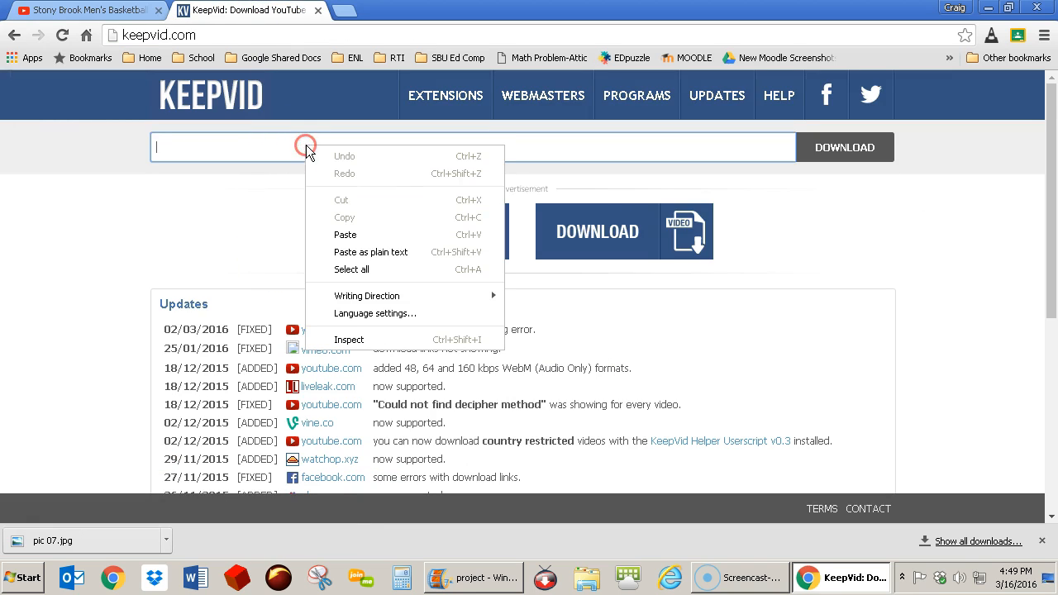
click(347, 234)
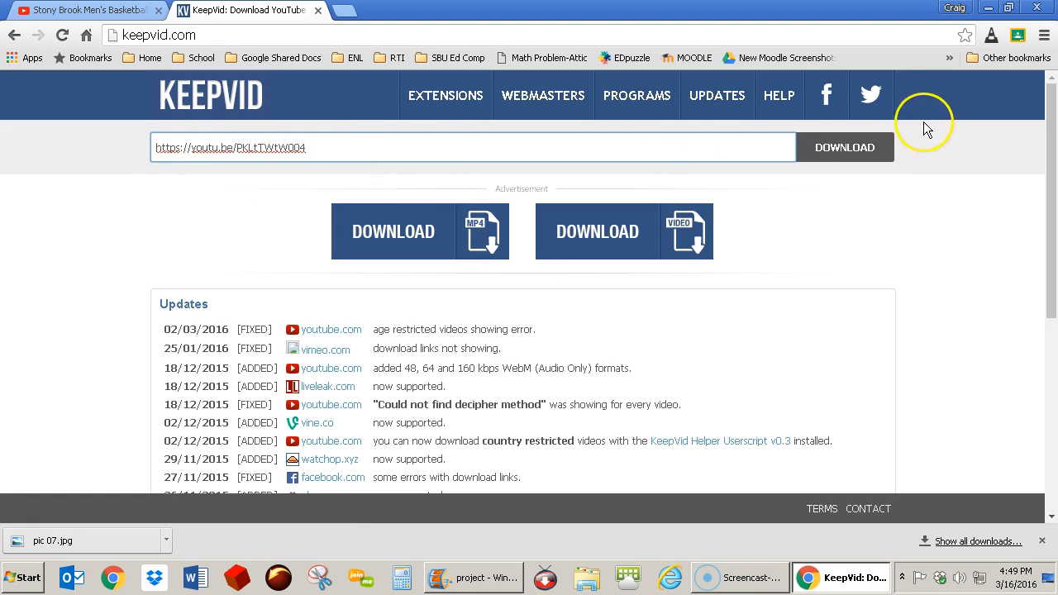
click(844, 153)
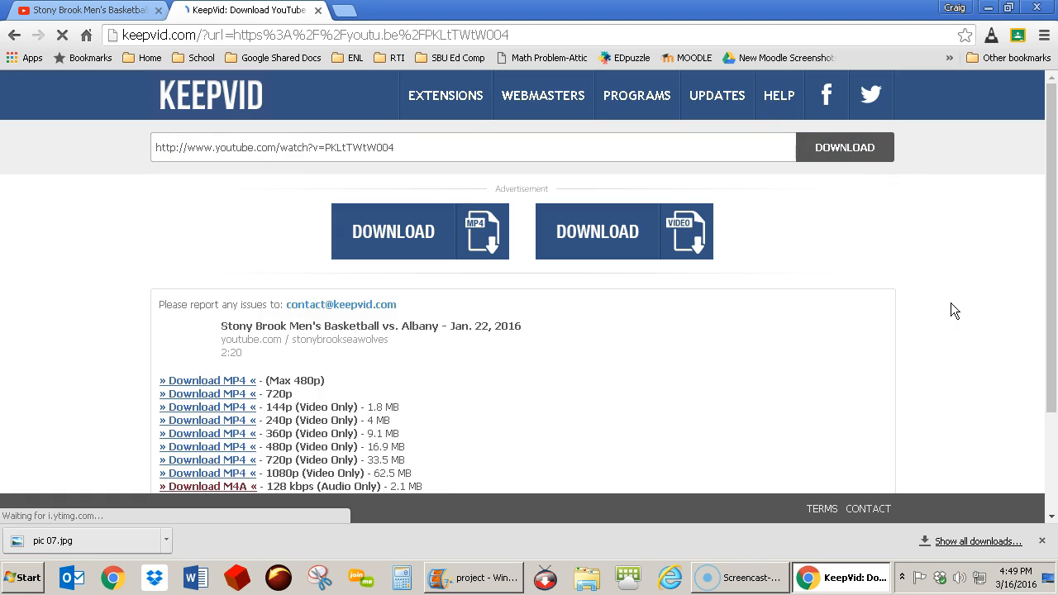
drag(1045, 212, 1033, 302)
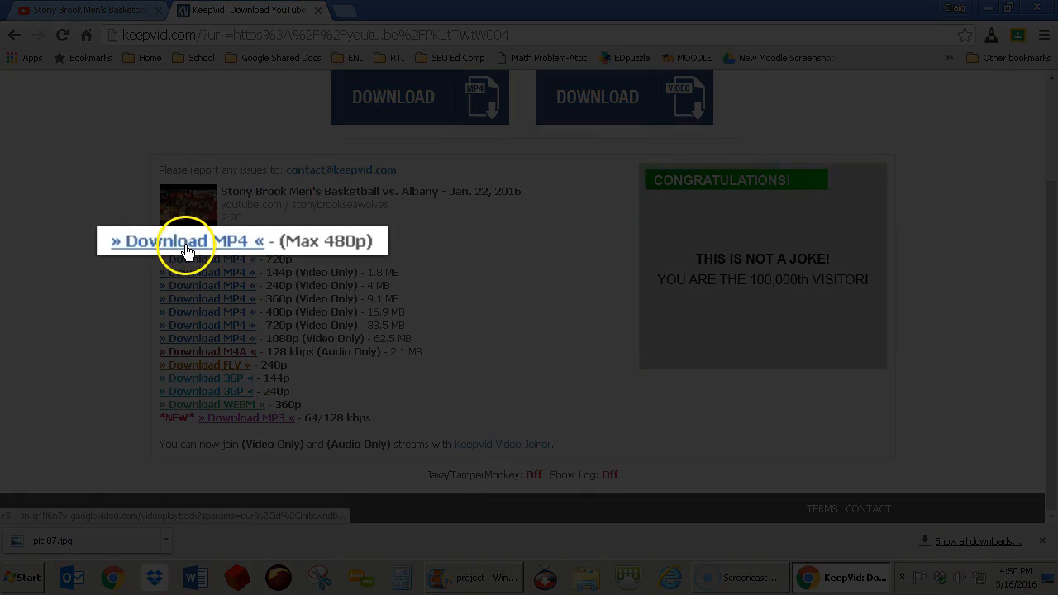
click(188, 248)
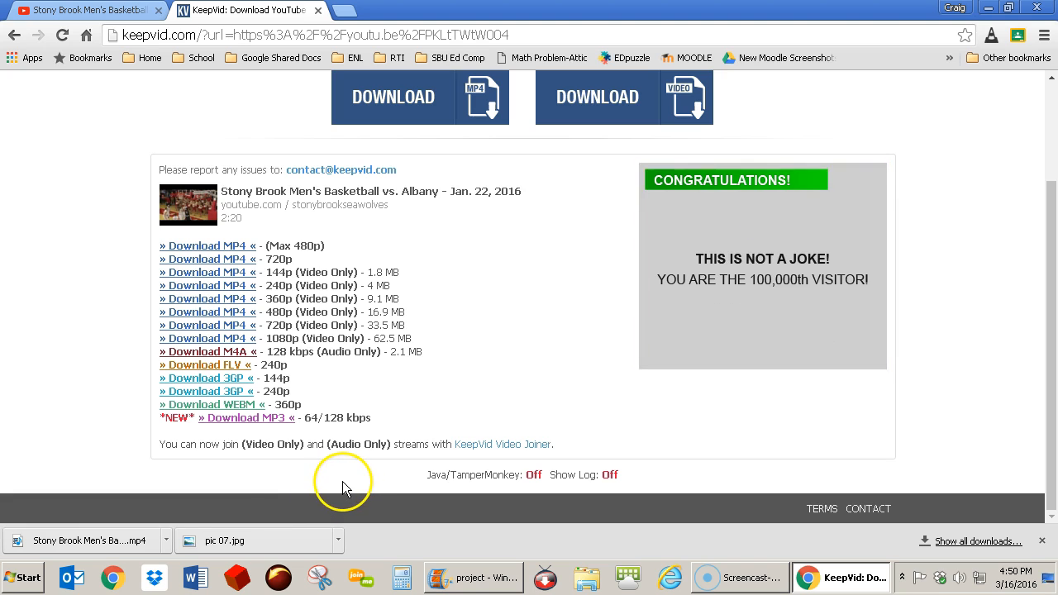
Show the downloaded Stony Brook basketball MP4 in its containing folder
click(29, 541)
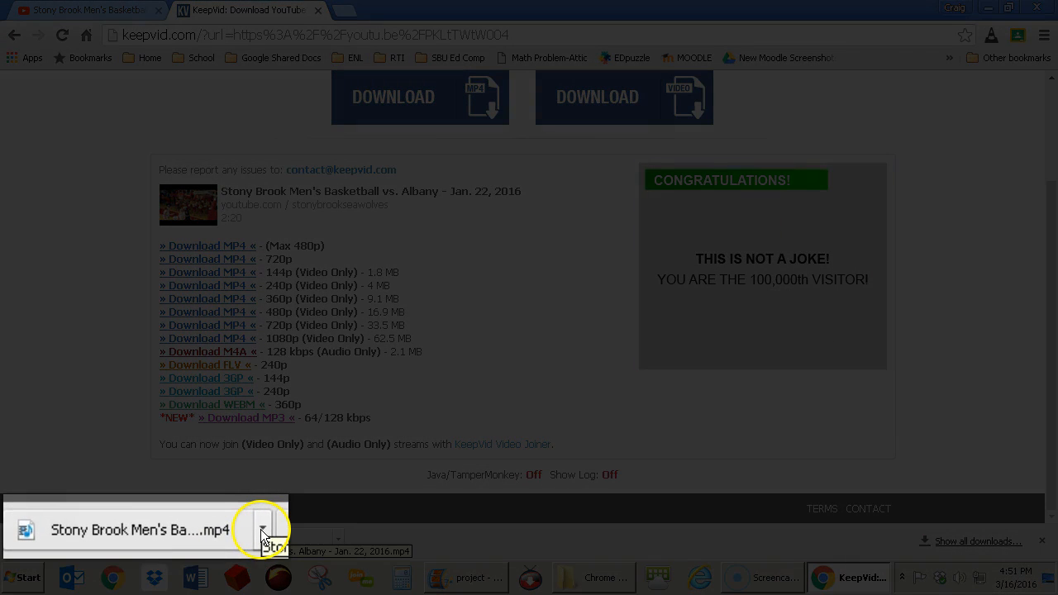
click(262, 533)
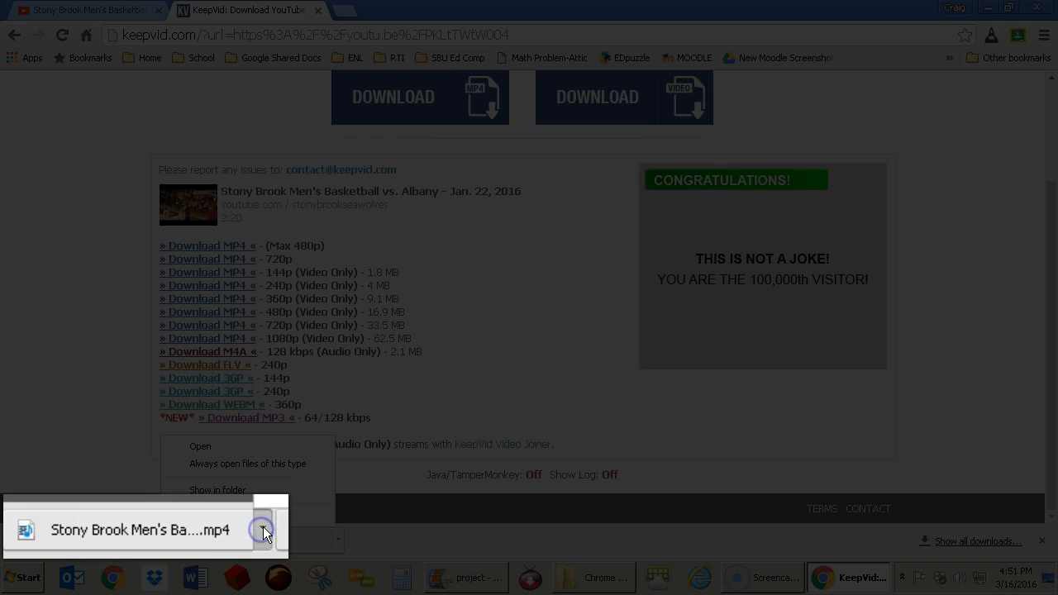
click(210, 491)
click(262, 531)
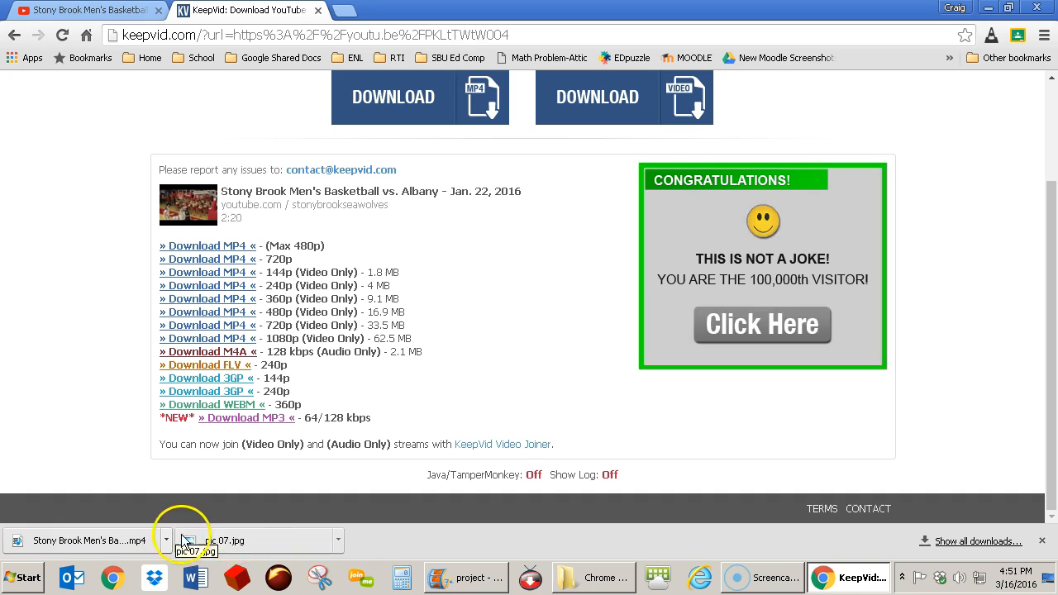
Go to the desktop and open the Downloads folder inside the personal user folder
click(1048, 582)
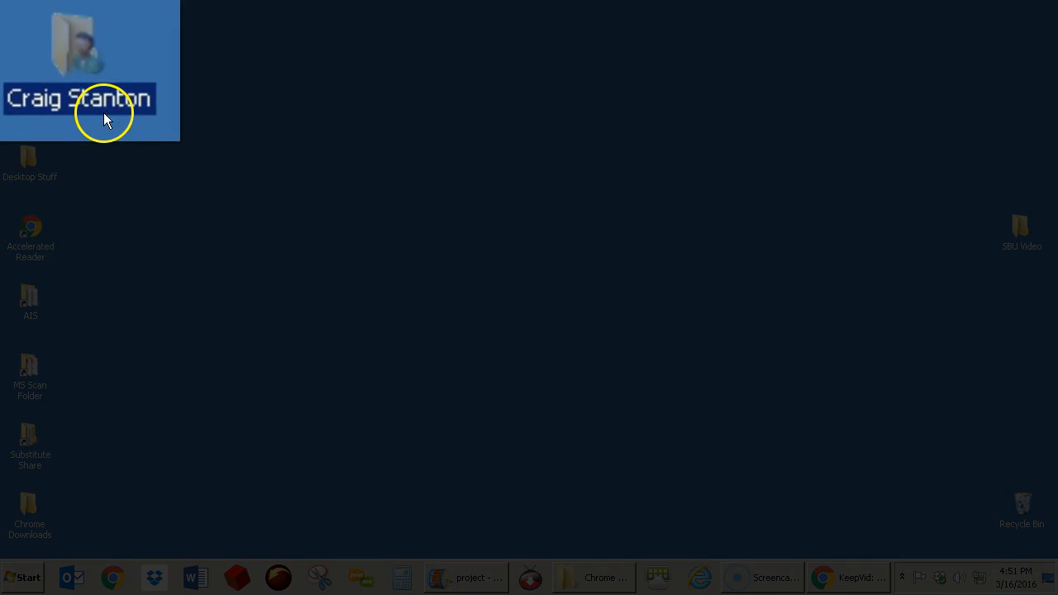
double_click(71, 41)
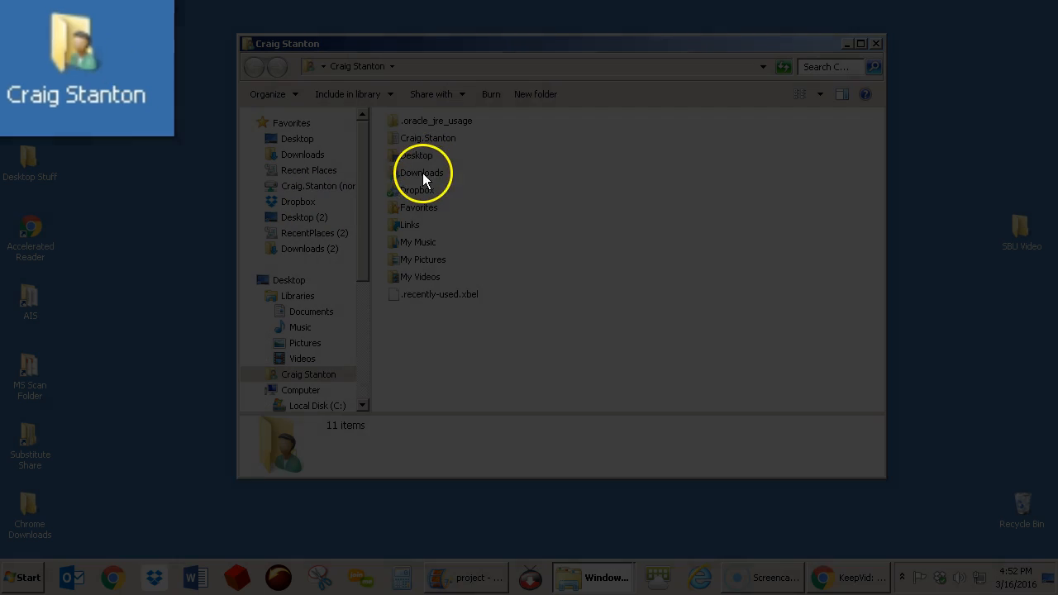
double_click(422, 174)
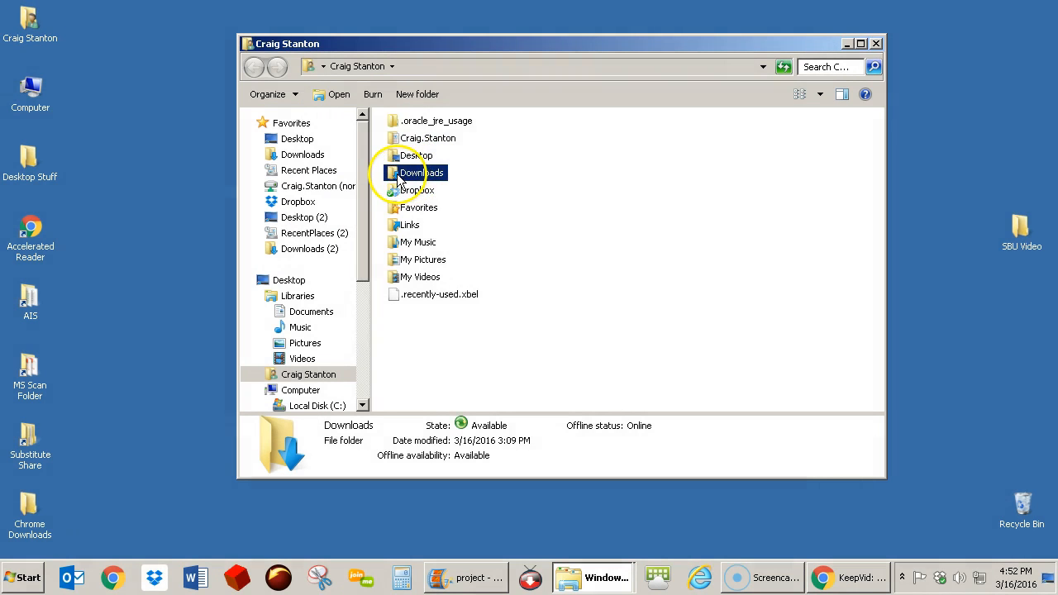
Move the Stony Brook Men's Basketball vs. Albany MP4 from the Downloads folder into the SBU Video folder on the desktop
drag(519, 43, 494, 29)
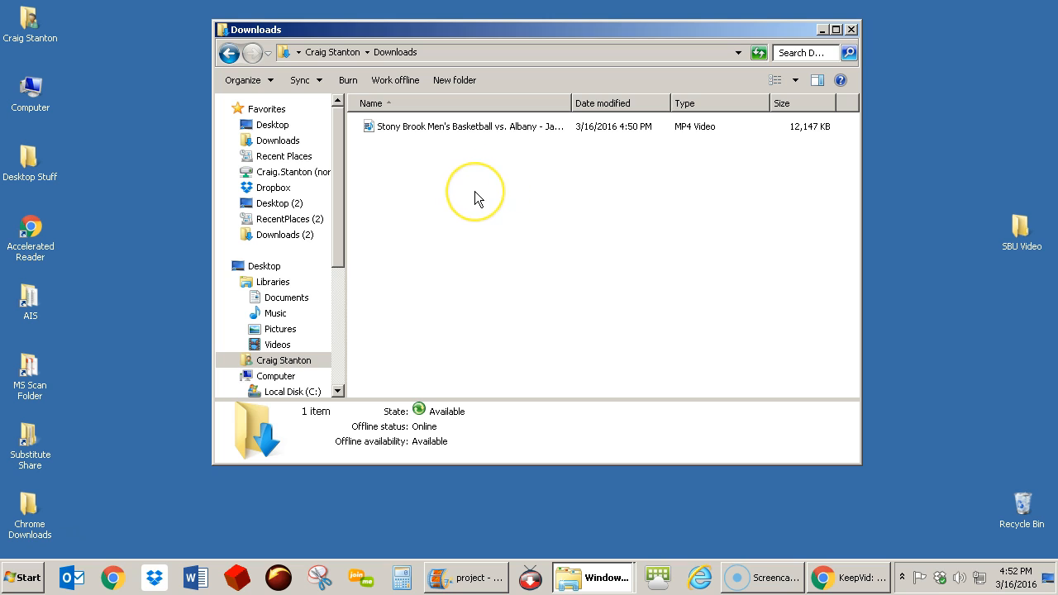
click(451, 131)
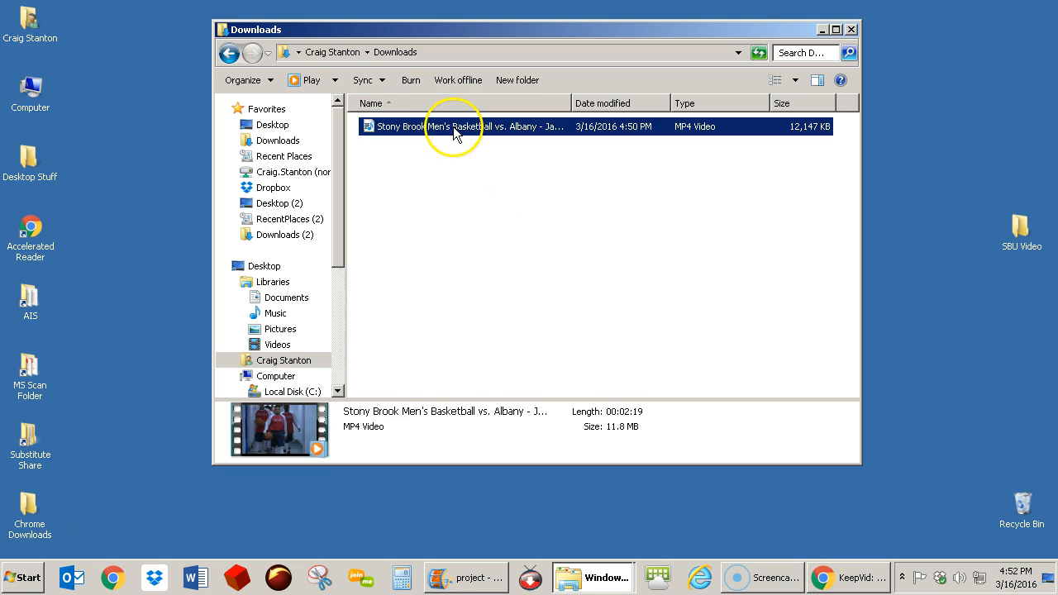
right_click(451, 129)
click(276, 272)
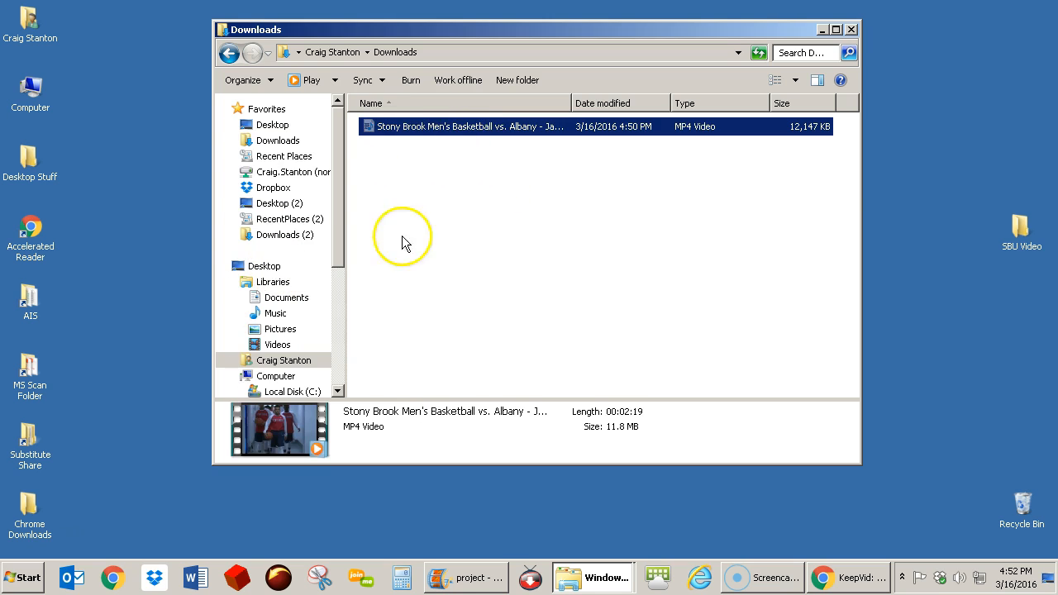
click(1018, 229)
right_click(1019, 232)
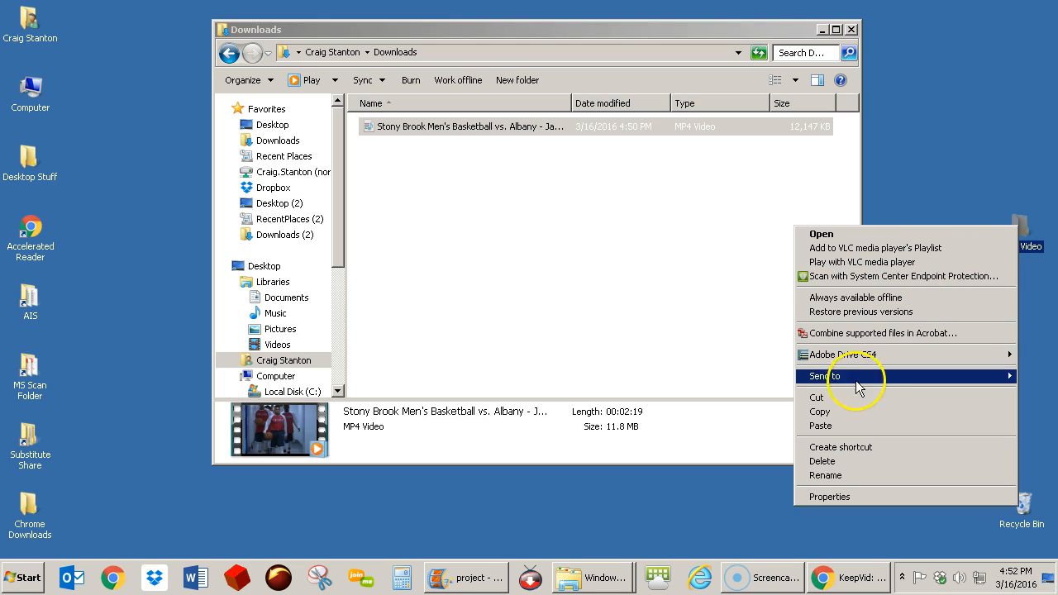
click(840, 427)
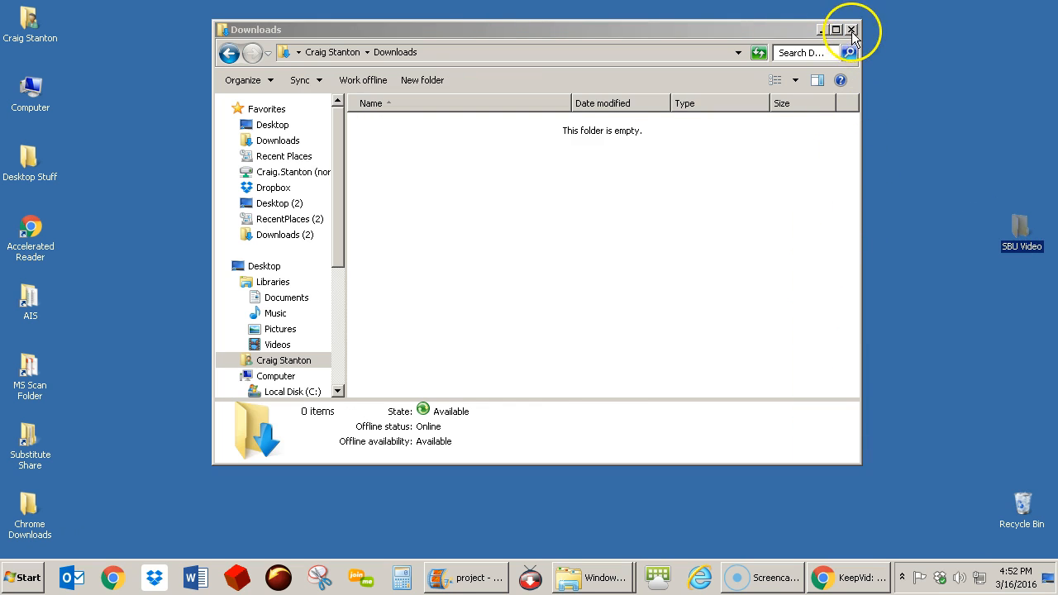
Close the Downloads folder and open the SBU Video folder to check its project file and media
click(851, 29)
double_click(1014, 225)
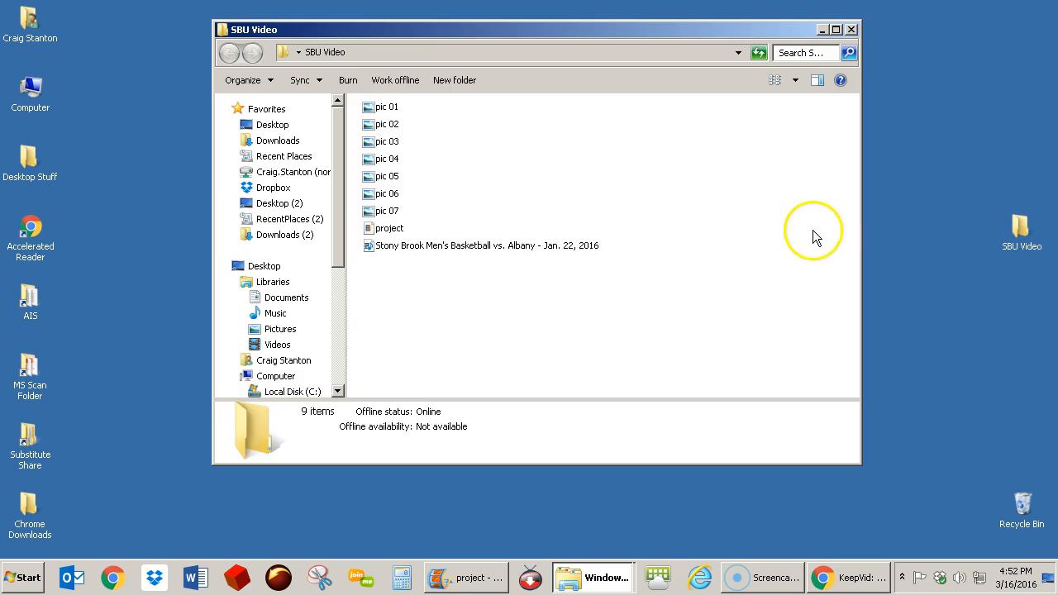
click(384, 230)
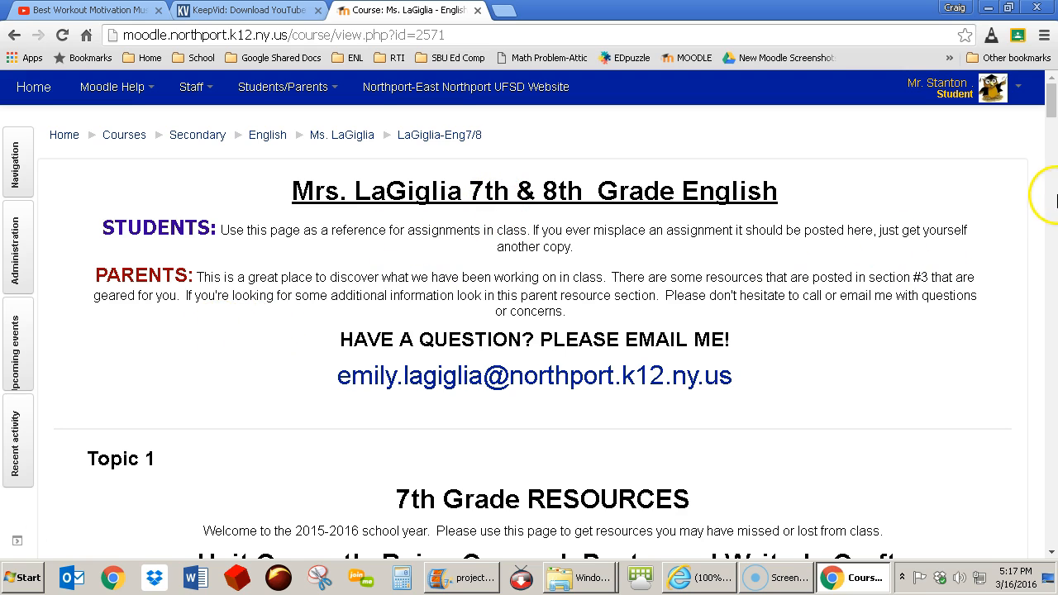
Open the "Music (for use with video)" folder under Topic 4 of the Moodle course and download back beat 04.mp3
drag(1052, 116, 1032, 420)
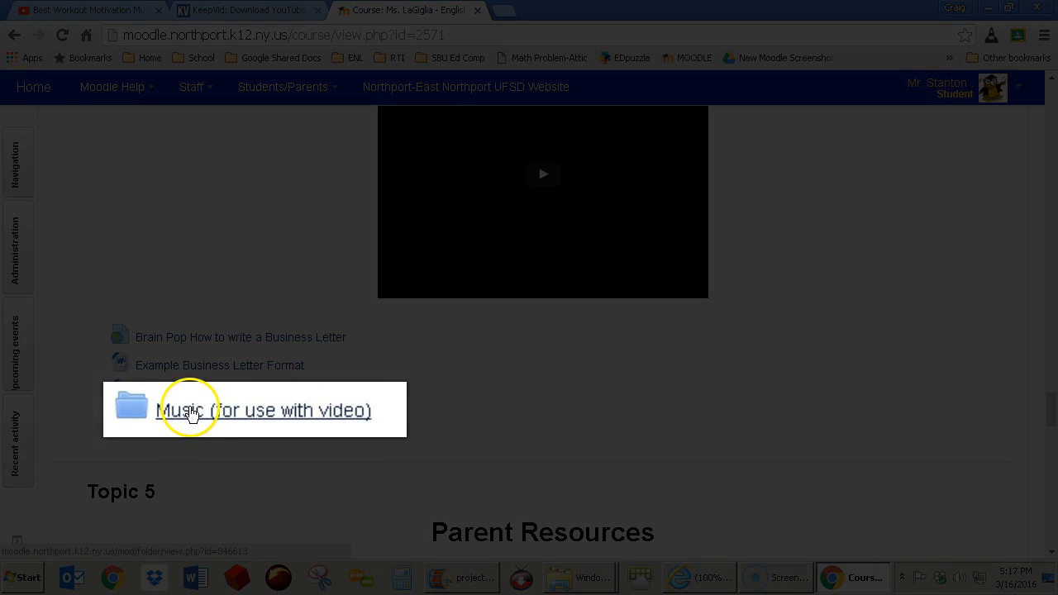
click(158, 420)
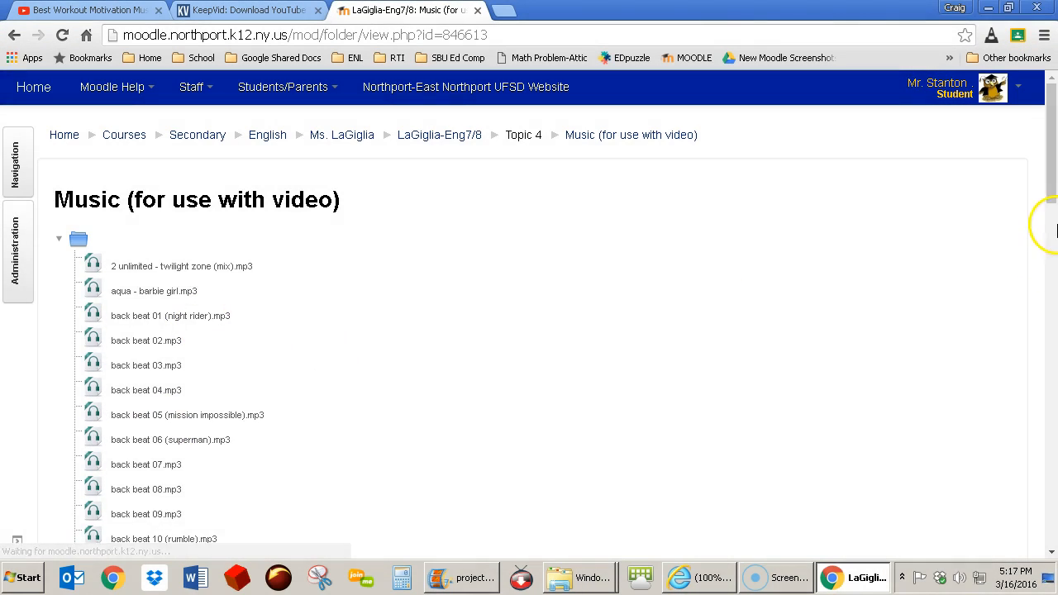
mouse_move(1050, 177)
mouse_down()
mouse_move(1032, 307)
mouse_move(1039, 496)
mouse_move(1045, 192)
mouse_up()
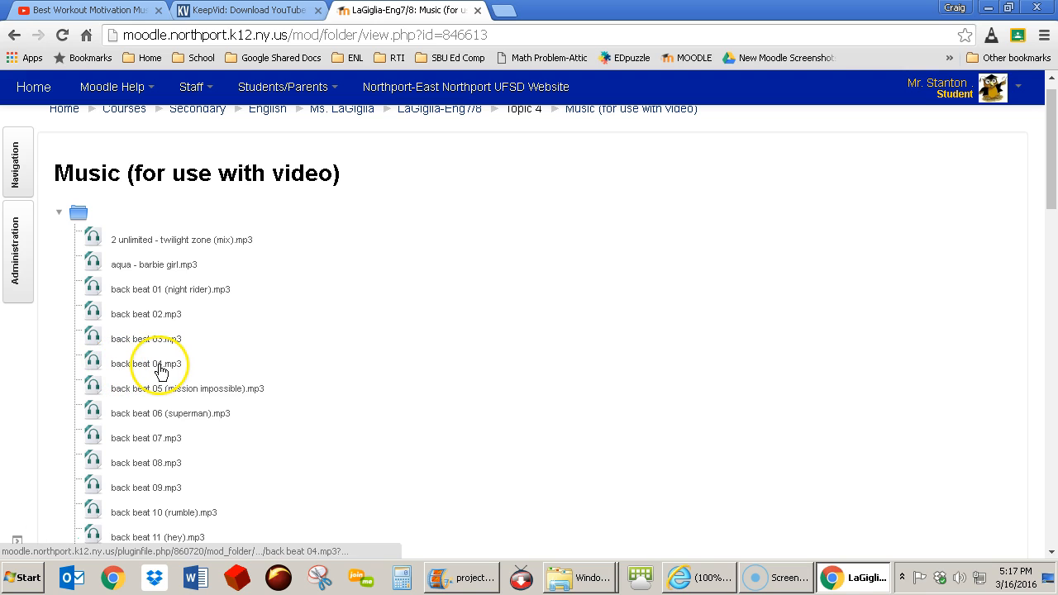
click(118, 365)
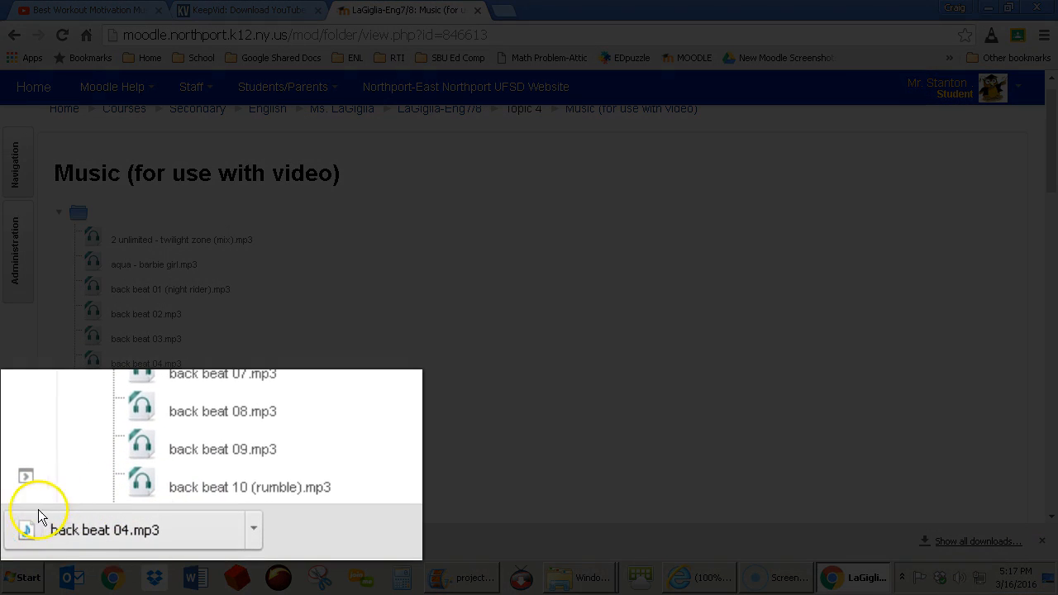
Show the downloaded back beat 04.mp3 in its containing folder and move it into the SBU Video folder on the desktop
click(252, 529)
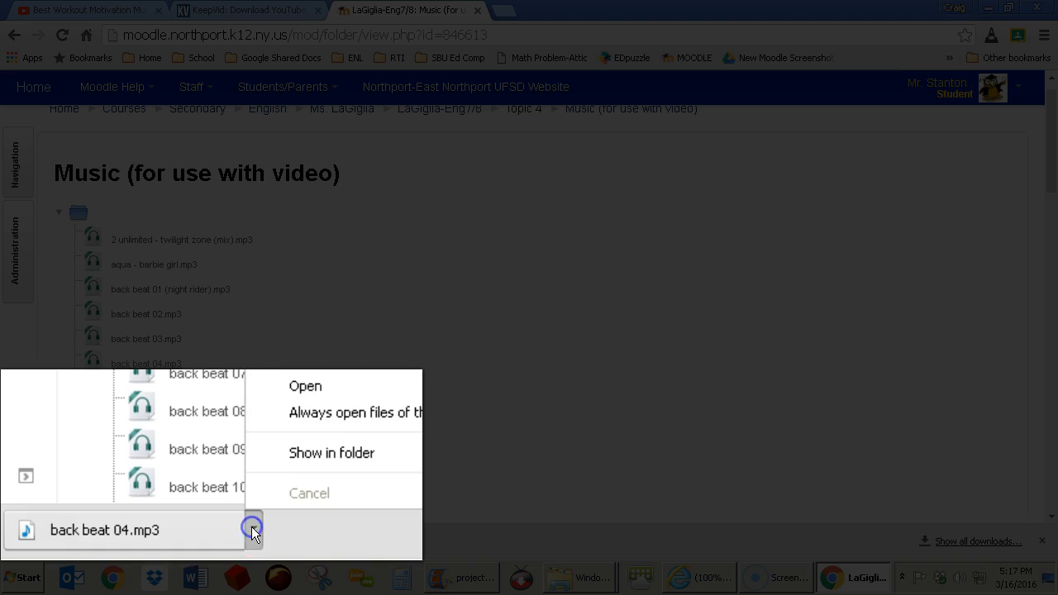
click(301, 451)
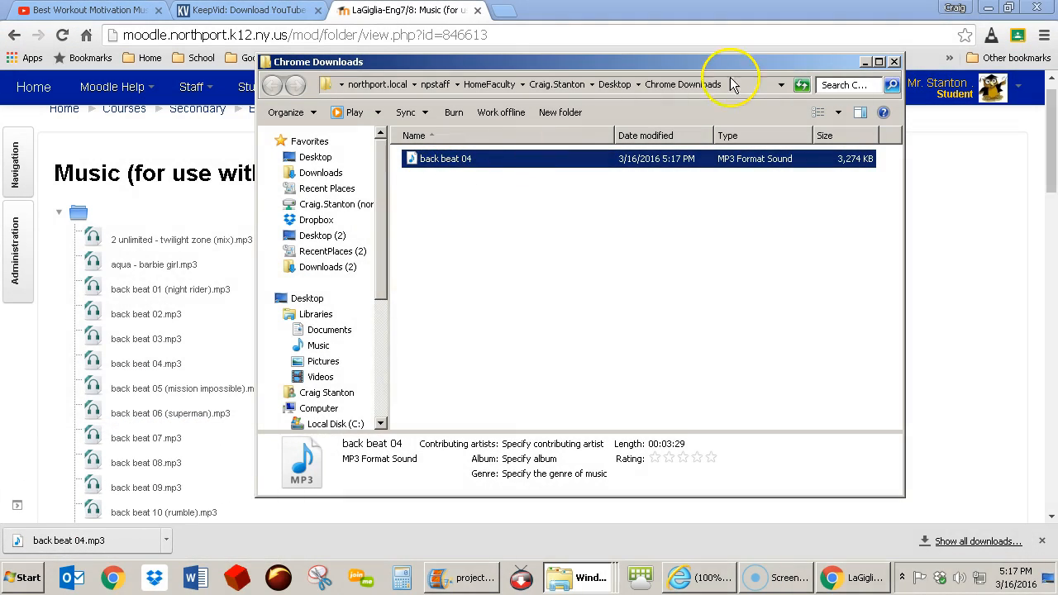
right_click(430, 163)
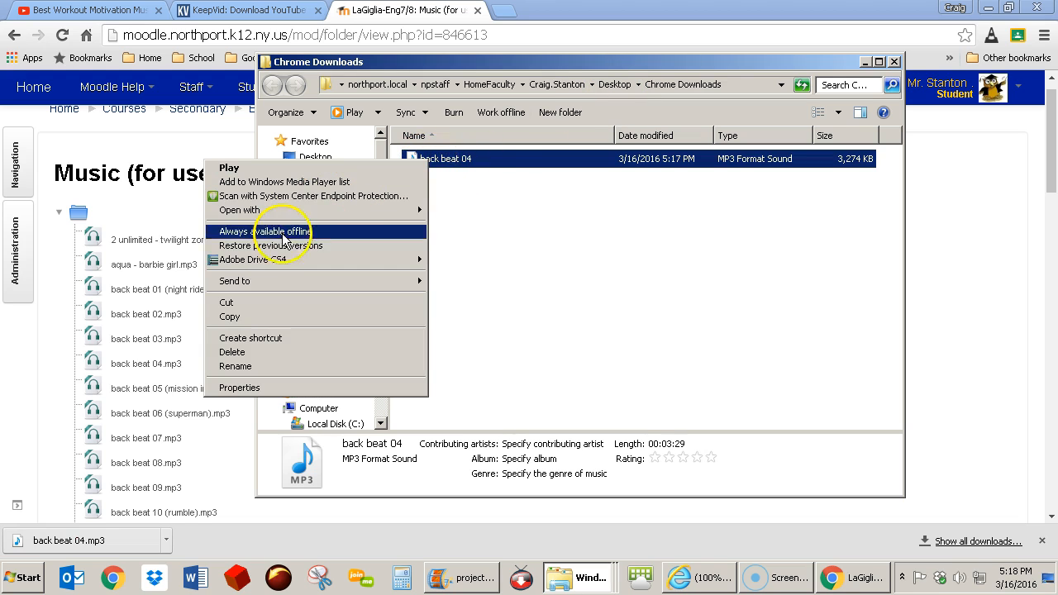
click(235, 304)
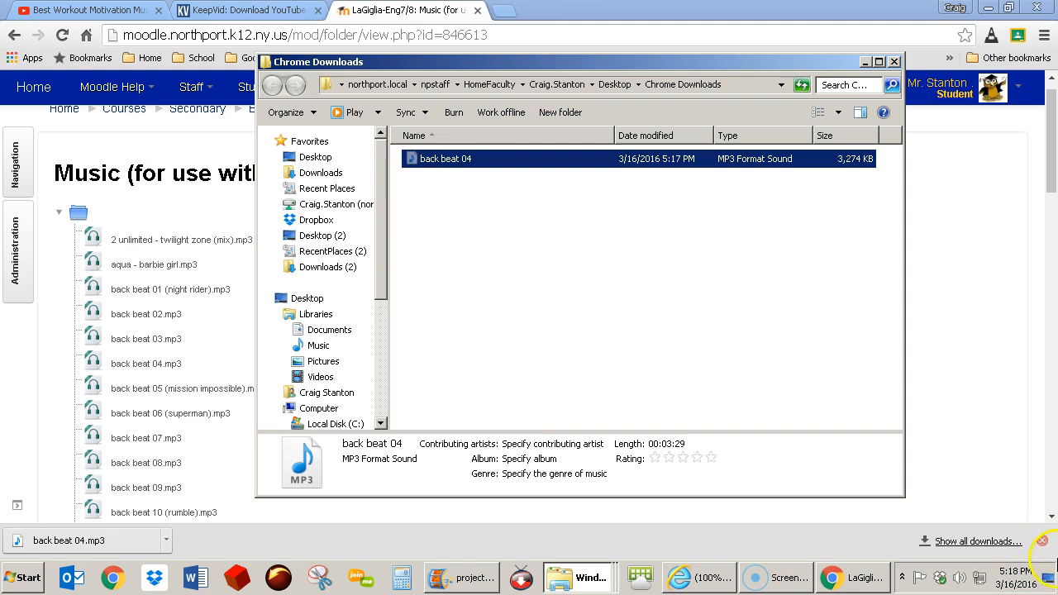
click(1053, 574)
double_click(1021, 232)
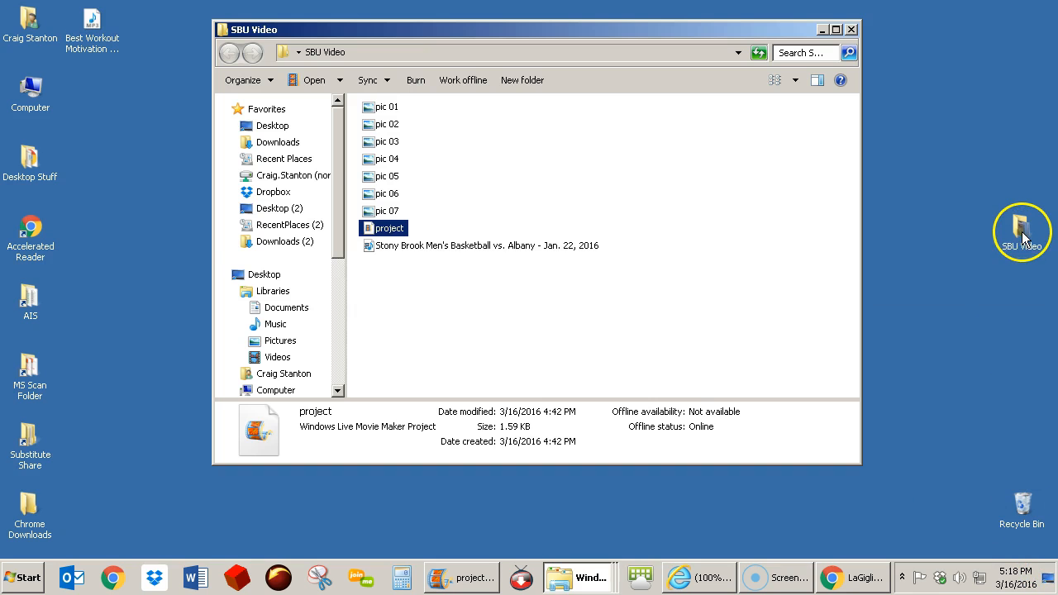
click(389, 289)
right_click(389, 279)
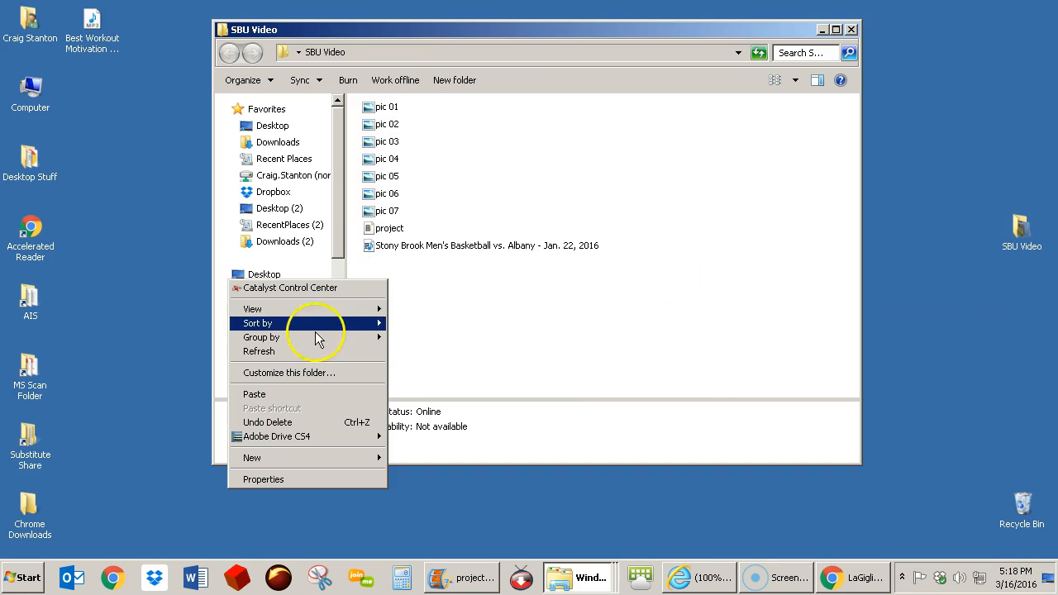
click(256, 395)
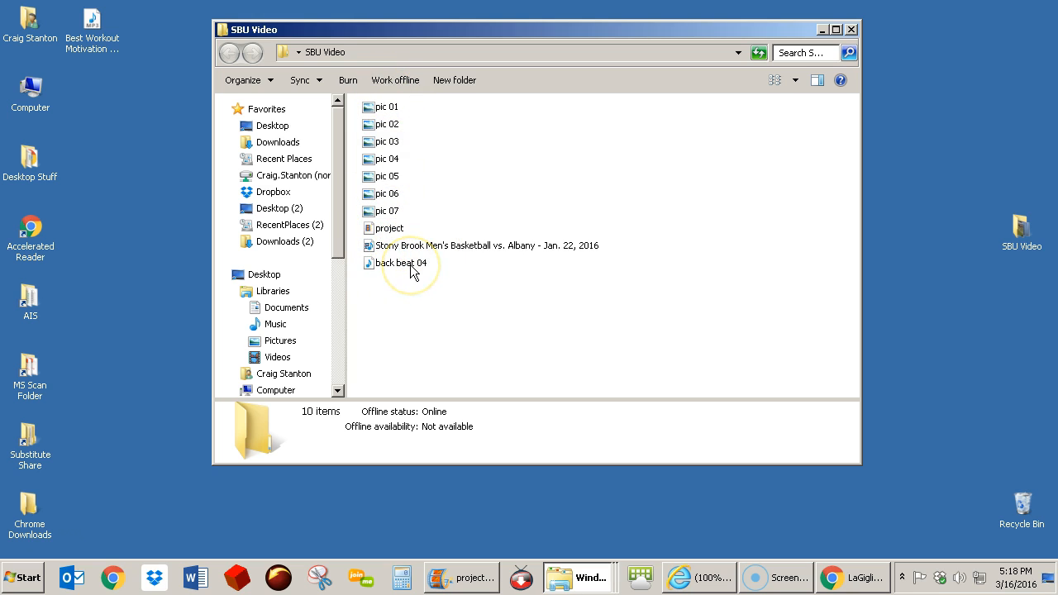
Rename the Stony Brook basketball MP4 in the SBU Video folder as "video raw footage"
right_click(430, 245)
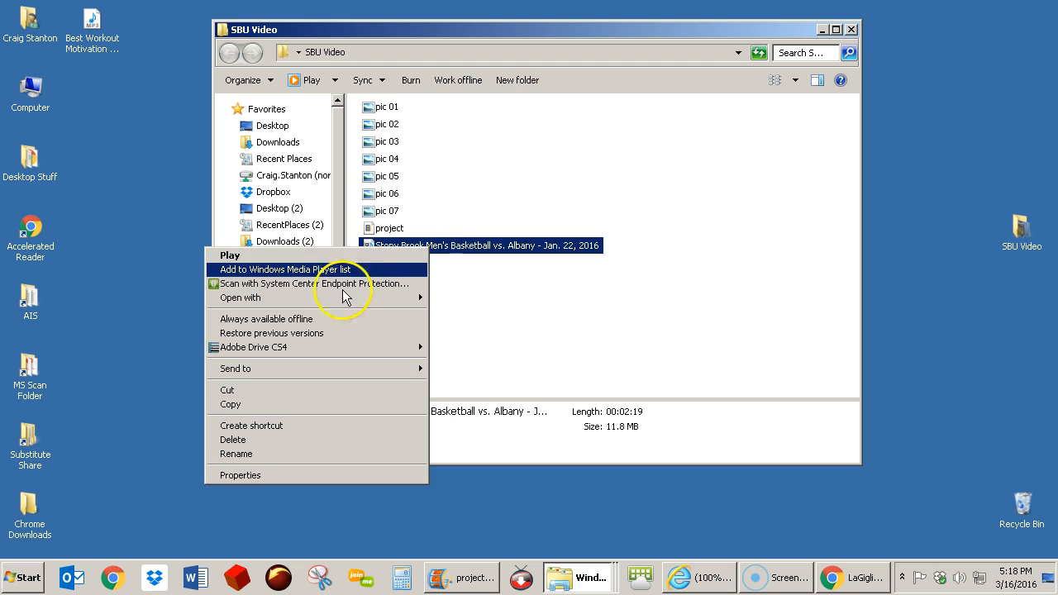
click(259, 453)
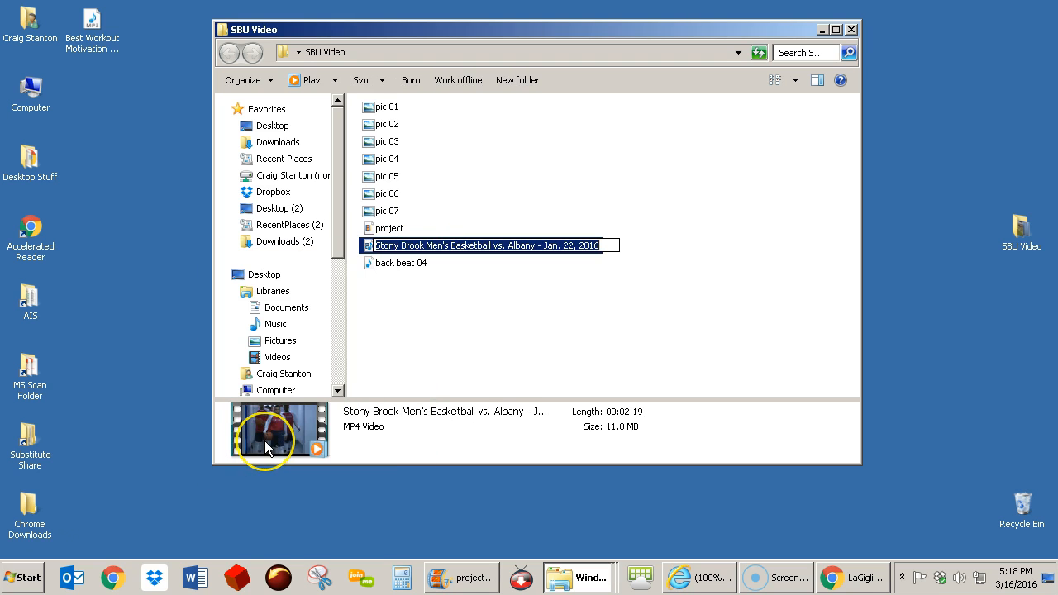
text(video raw footage)
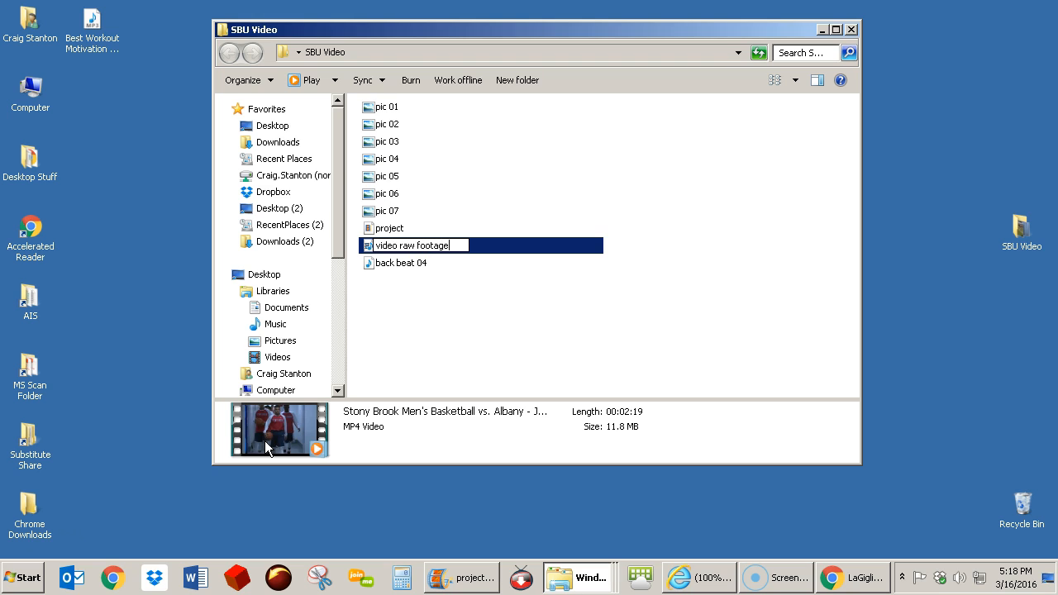
click(433, 336)
Rename the back beat 04 audio file in the SBU Video folder as "music"
click(392, 265)
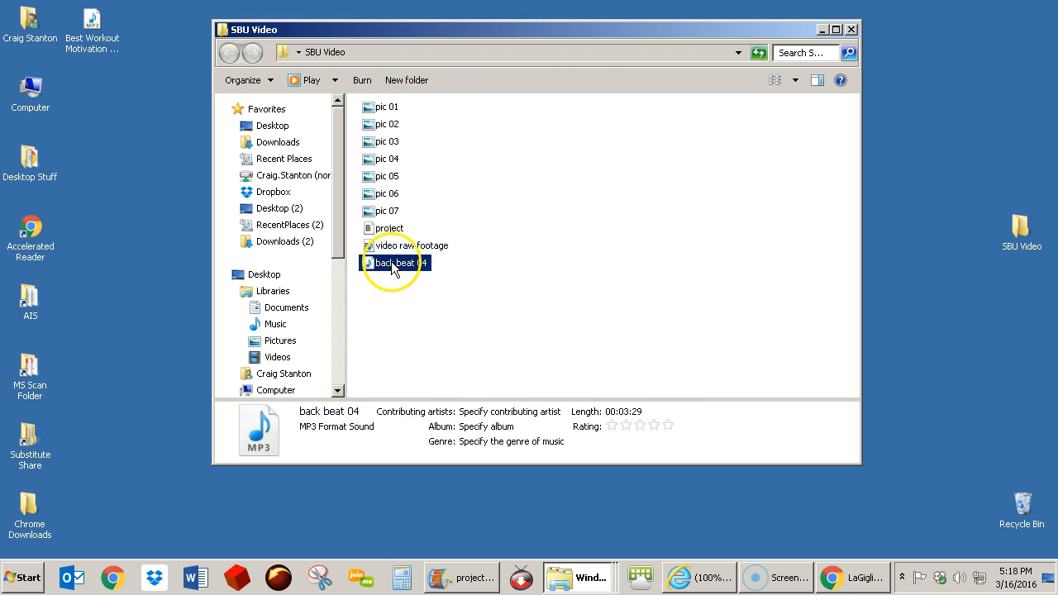
right_click(391, 265)
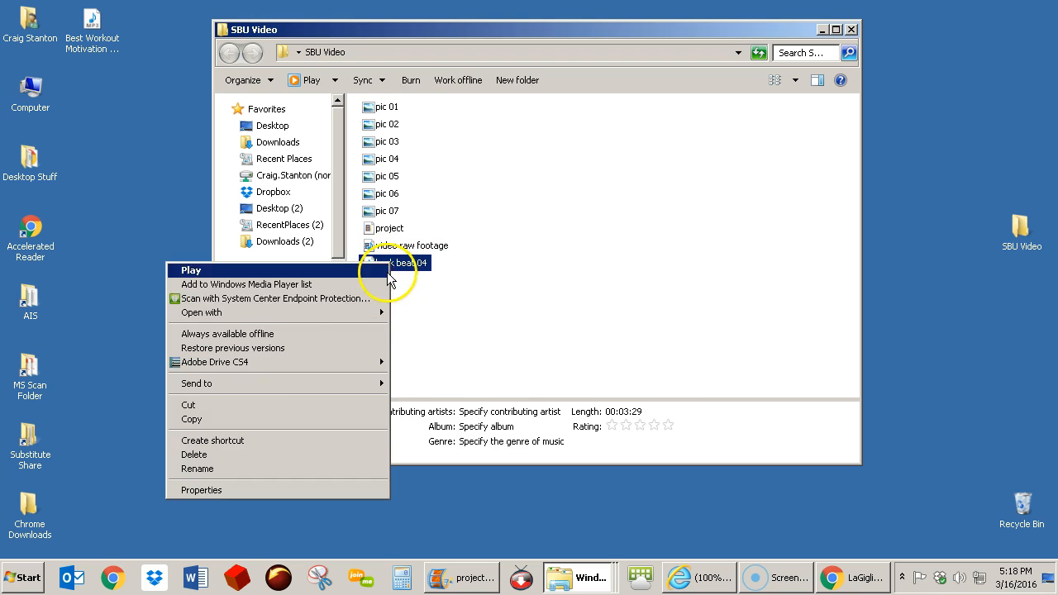
click(198, 468)
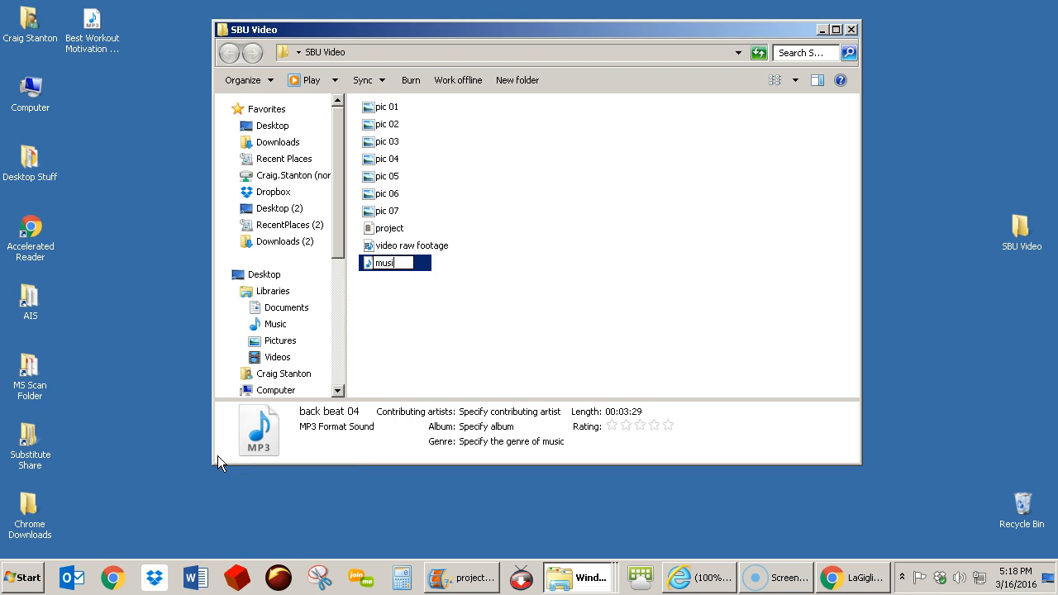
click(437, 343)
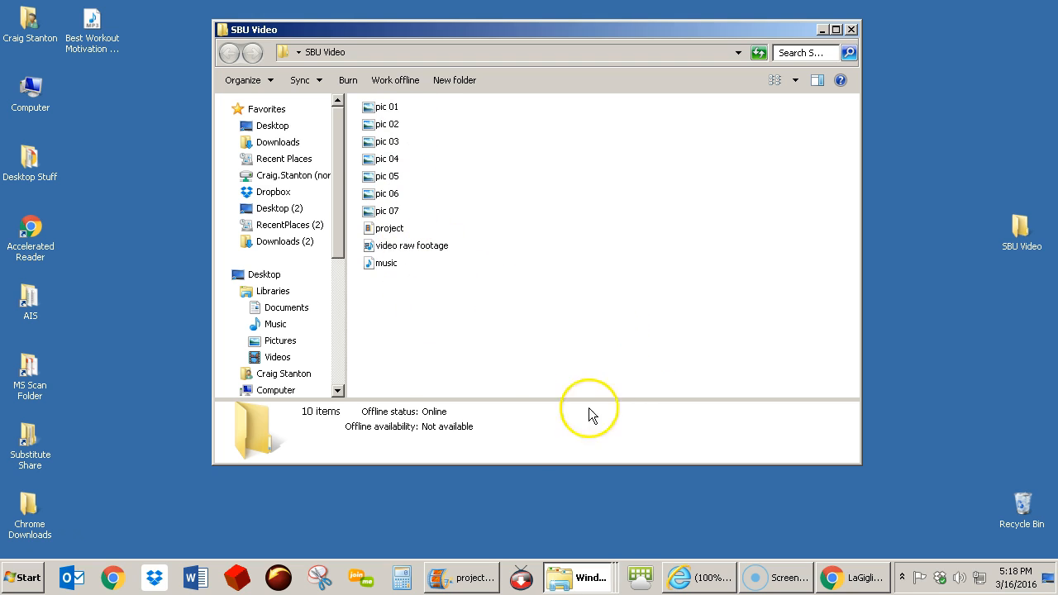
Switch to Windows Live Movie Maker and add photos pic 01 through pic 07 from the desktop's SBU Video folder to the project
click(468, 579)
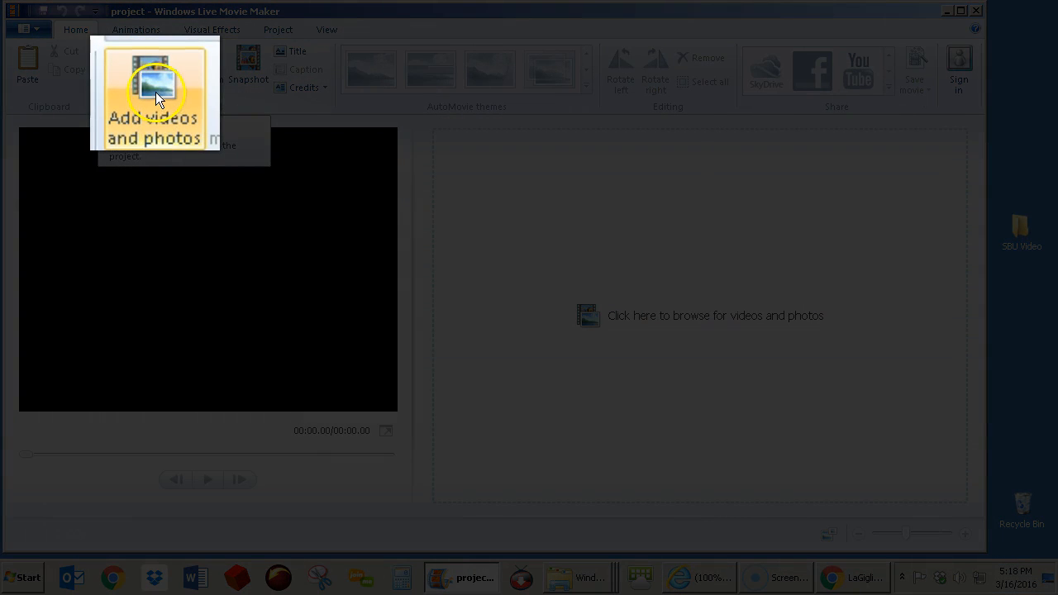
click(156, 82)
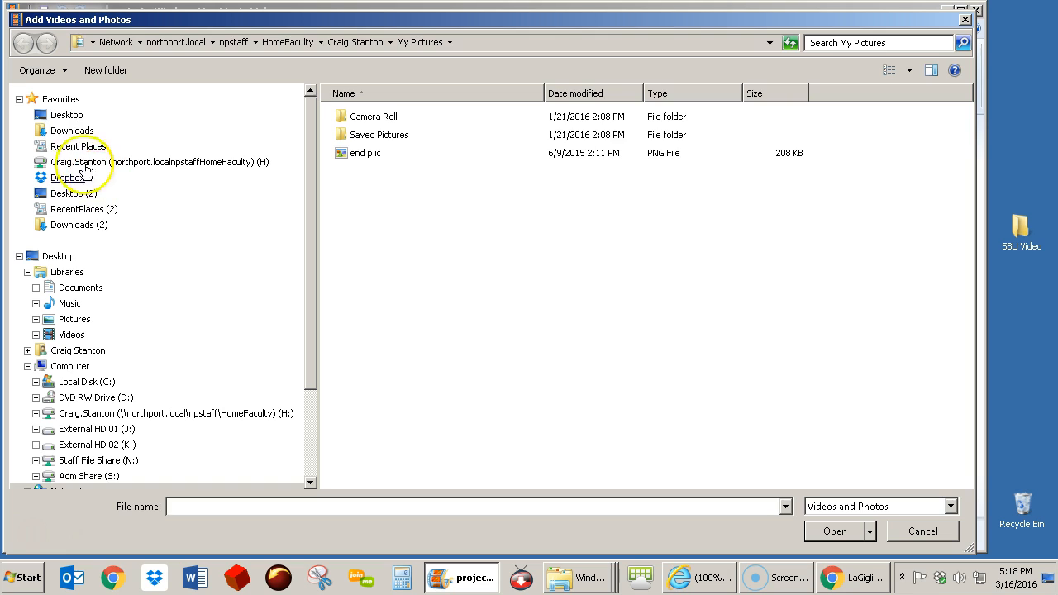
click(68, 116)
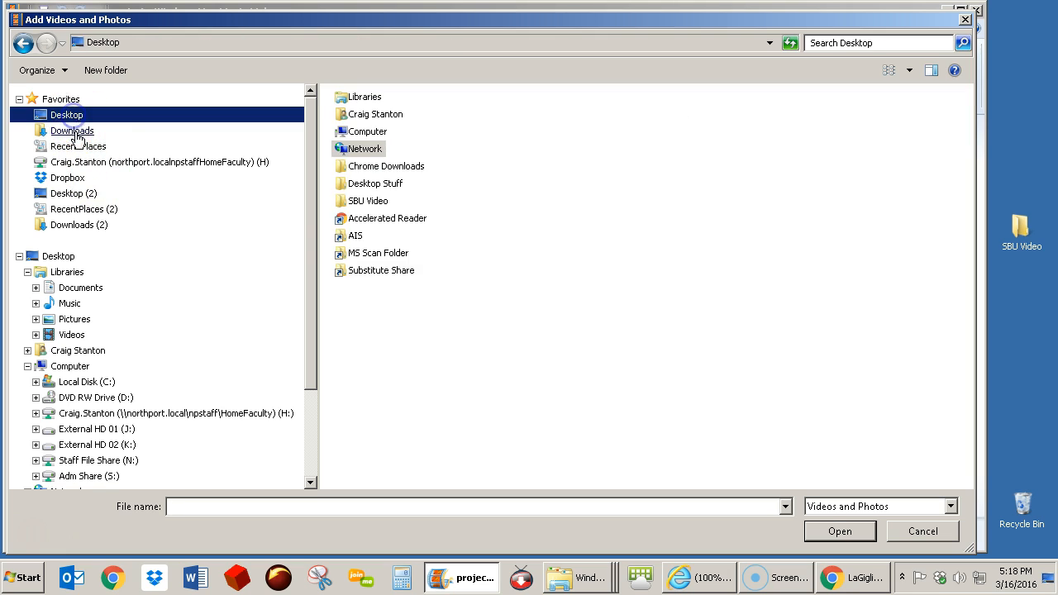
double_click(366, 201)
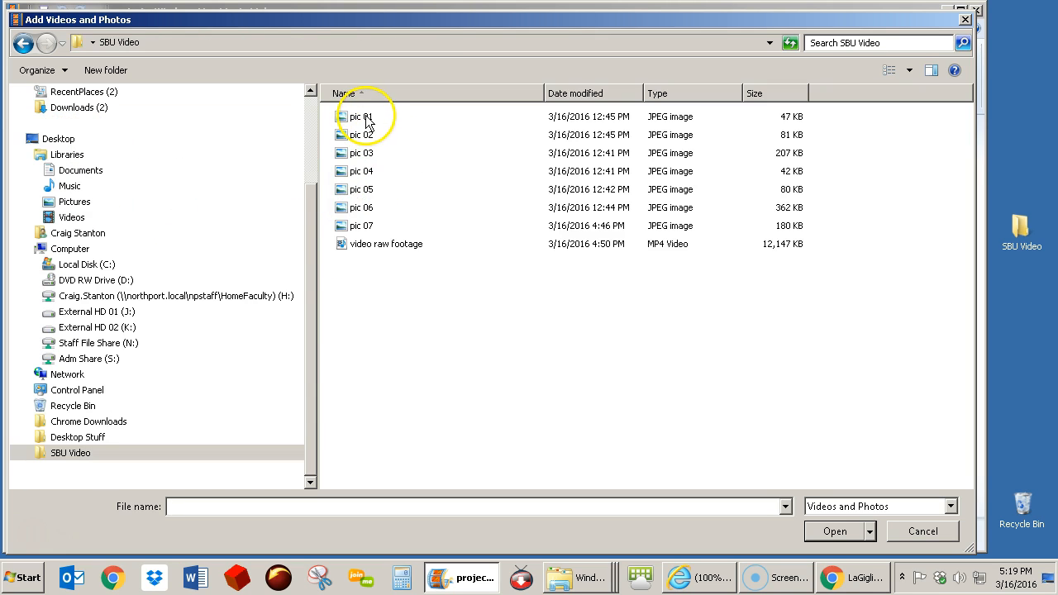
click(367, 122)
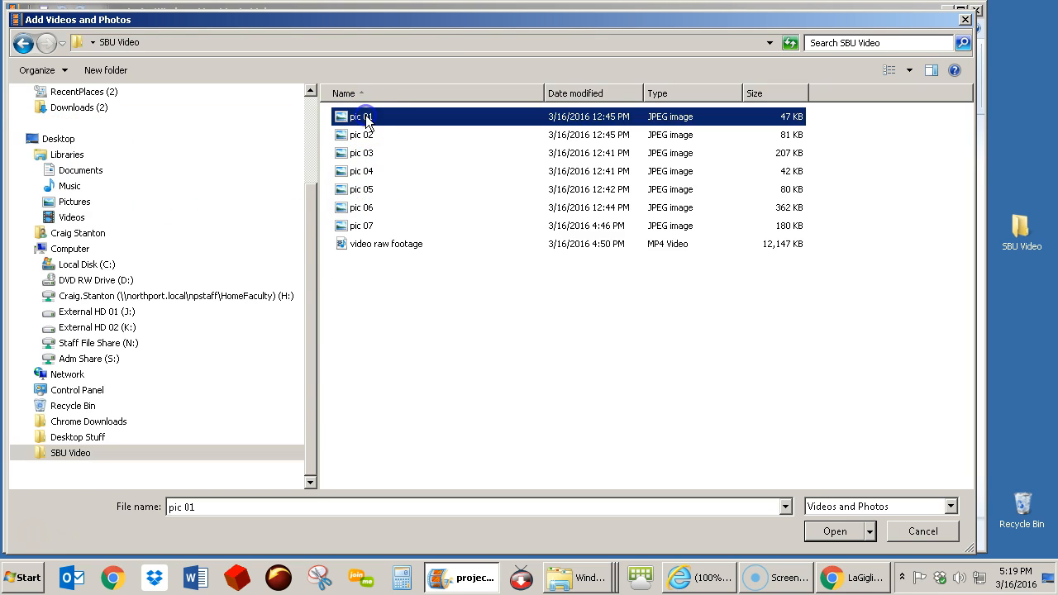
shift+click(367, 227)
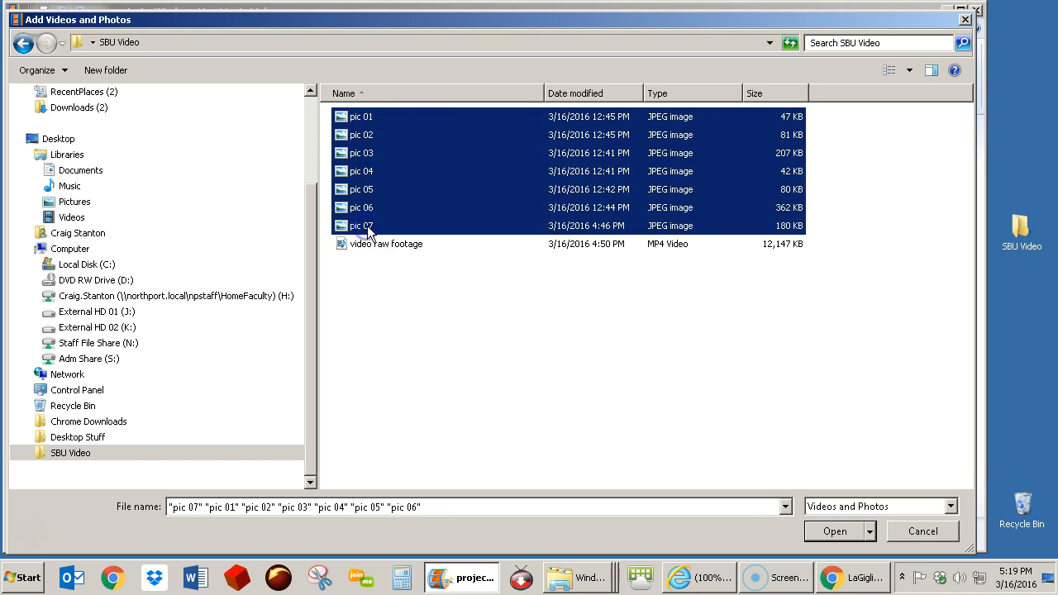
click(835, 531)
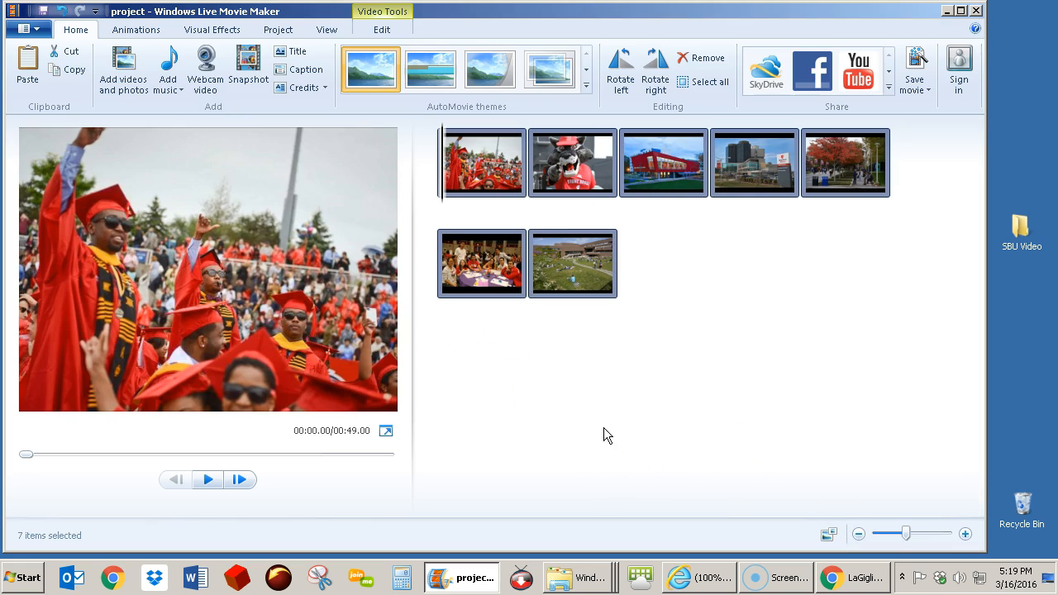
Preview the start of the slideshow and set the first photo's duration to 3.00 seconds
click(210, 482)
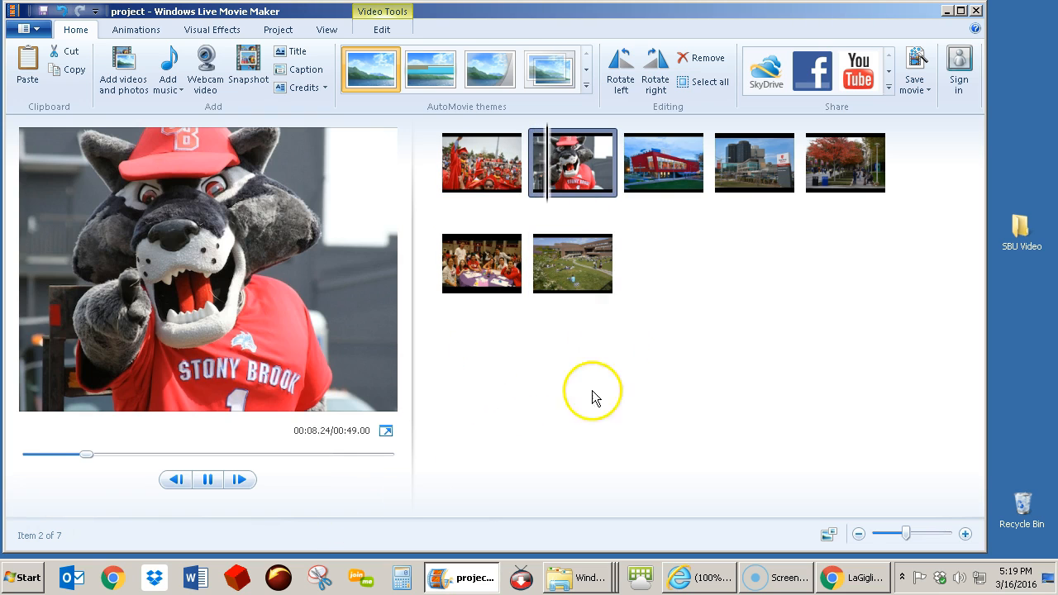
click(208, 479)
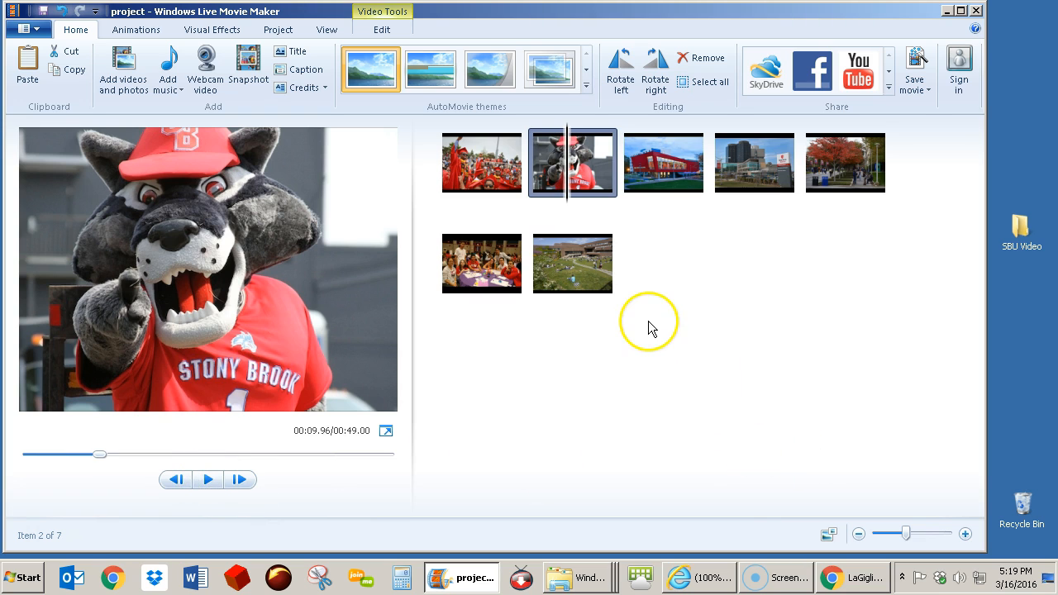
click(485, 171)
double_click(485, 171)
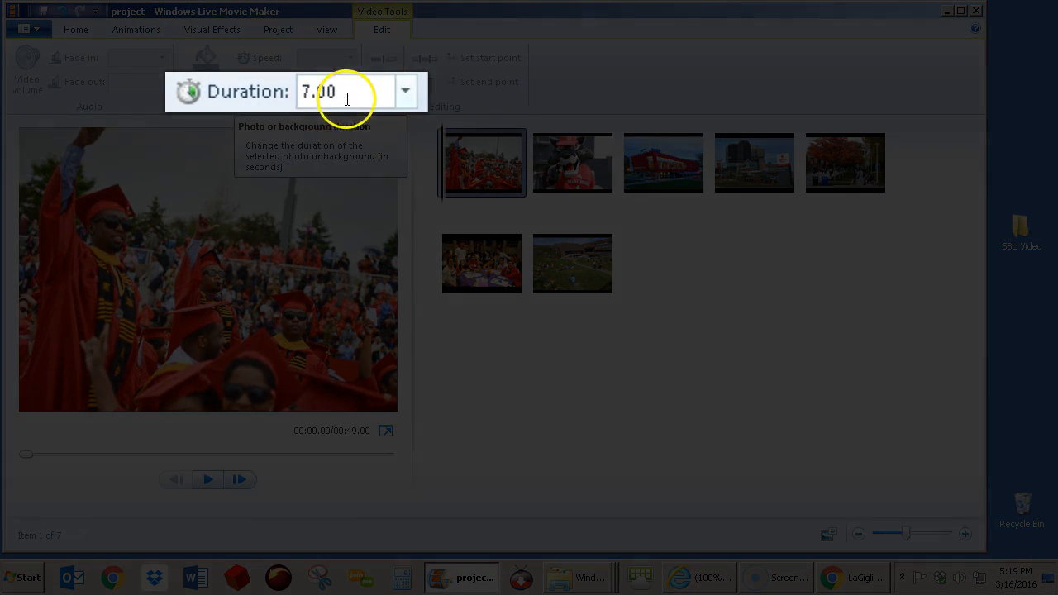
click(407, 90)
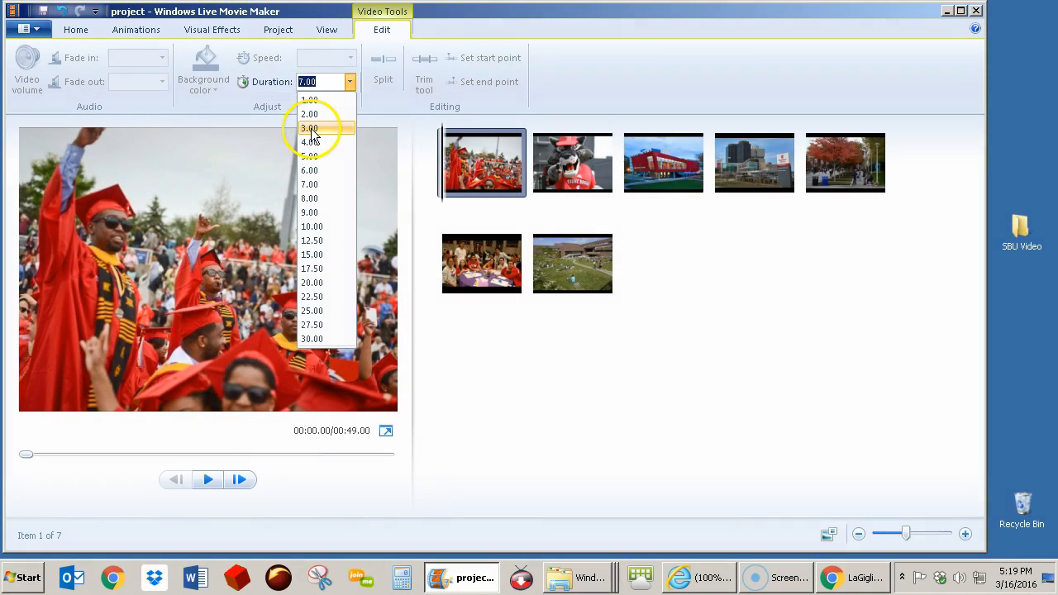
click(311, 128)
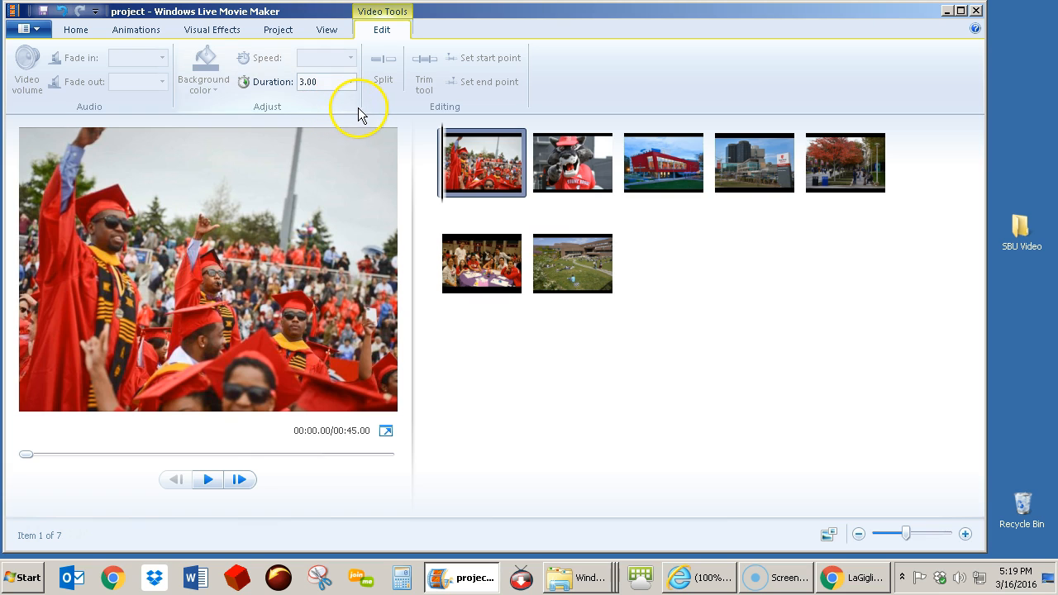
Set the duration of the second photo, the Stony Brook mascot, to 3.00 seconds
click(591, 164)
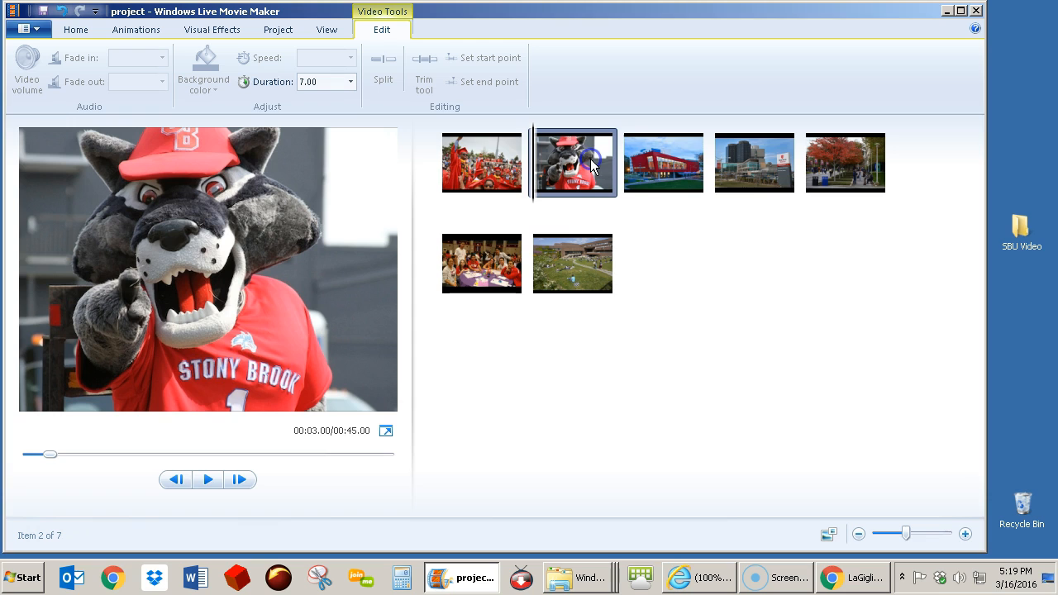
click(351, 81)
click(319, 128)
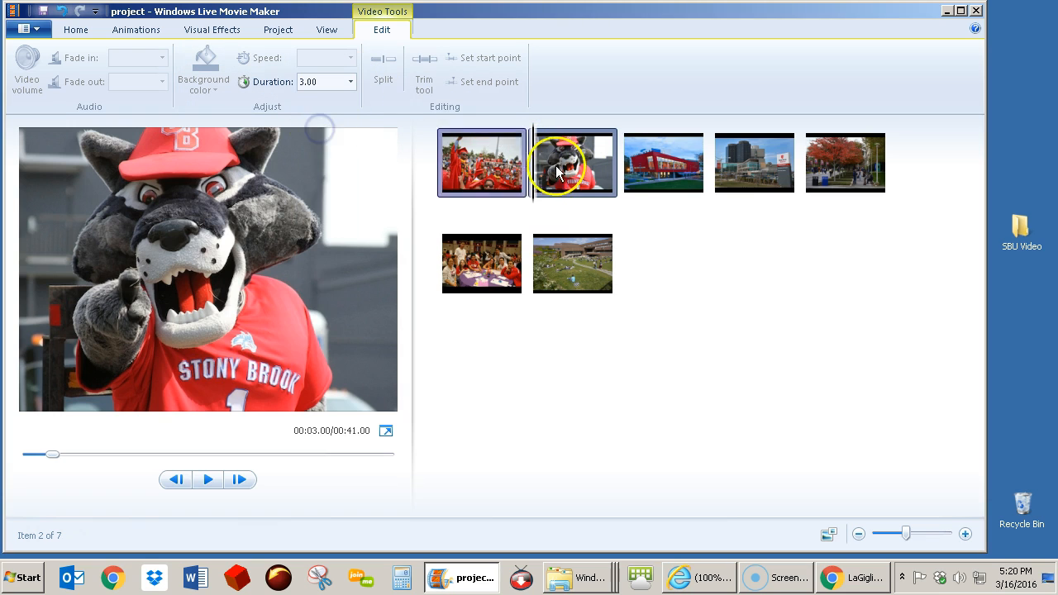
Select the remaining five photos, pic 03 through pic 07, and set their duration to 3.00 seconds together
click(680, 176)
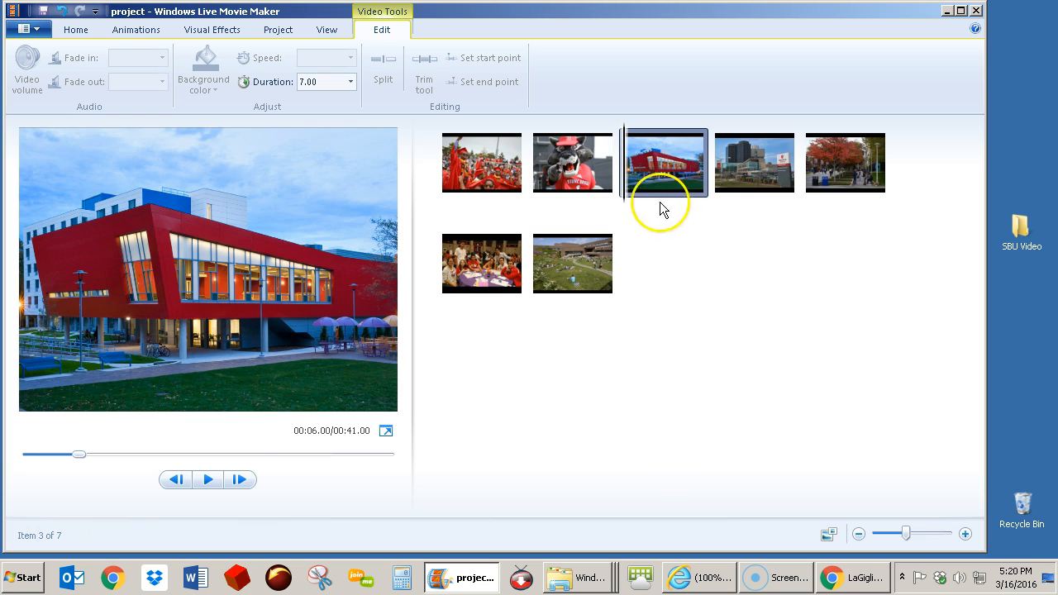
ctrl+click(753, 179)
ctrl+click(833, 169)
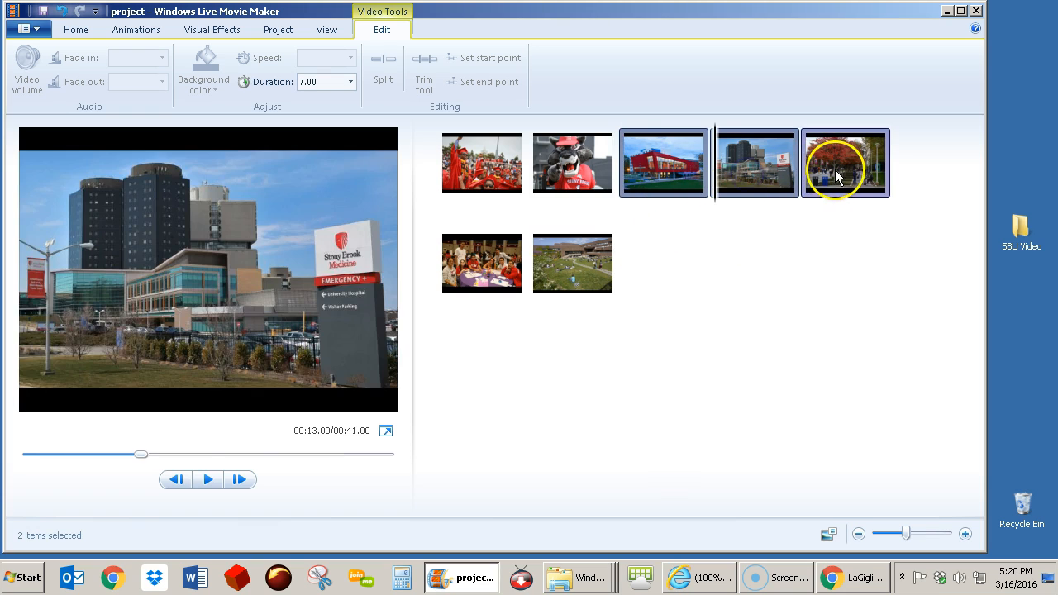
ctrl+click(554, 271)
ctrl+click(469, 273)
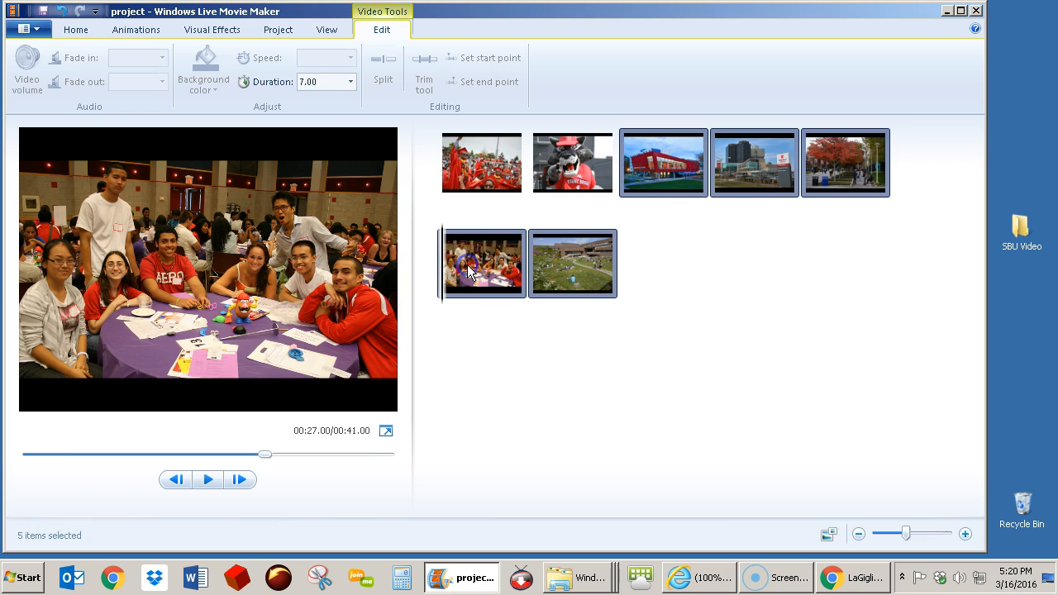
click(351, 82)
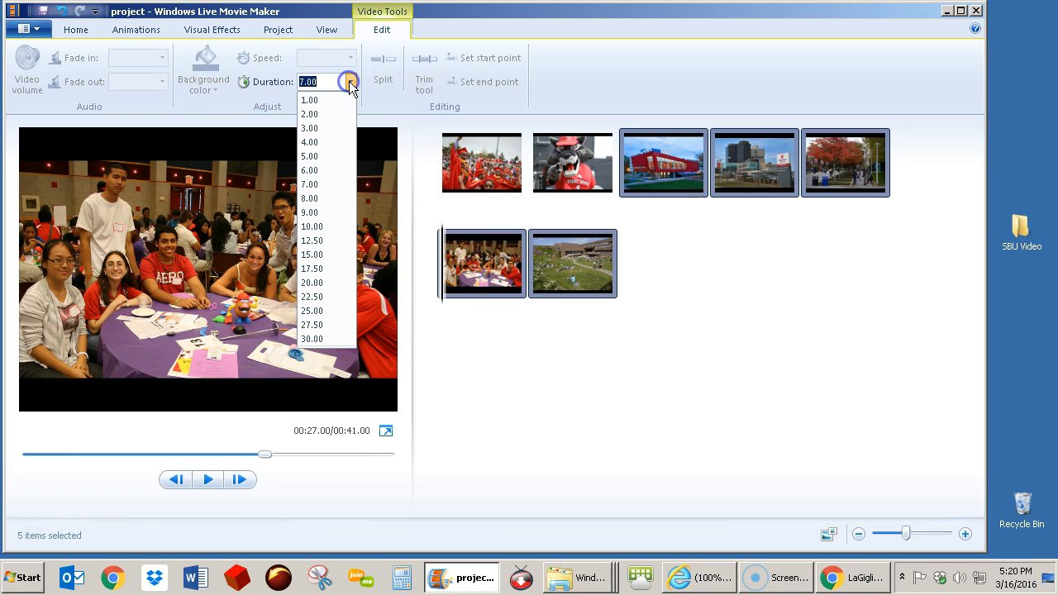
click(309, 128)
Check the durations of the individual photos and preview the start of the slideshow from the first photo
click(676, 182)
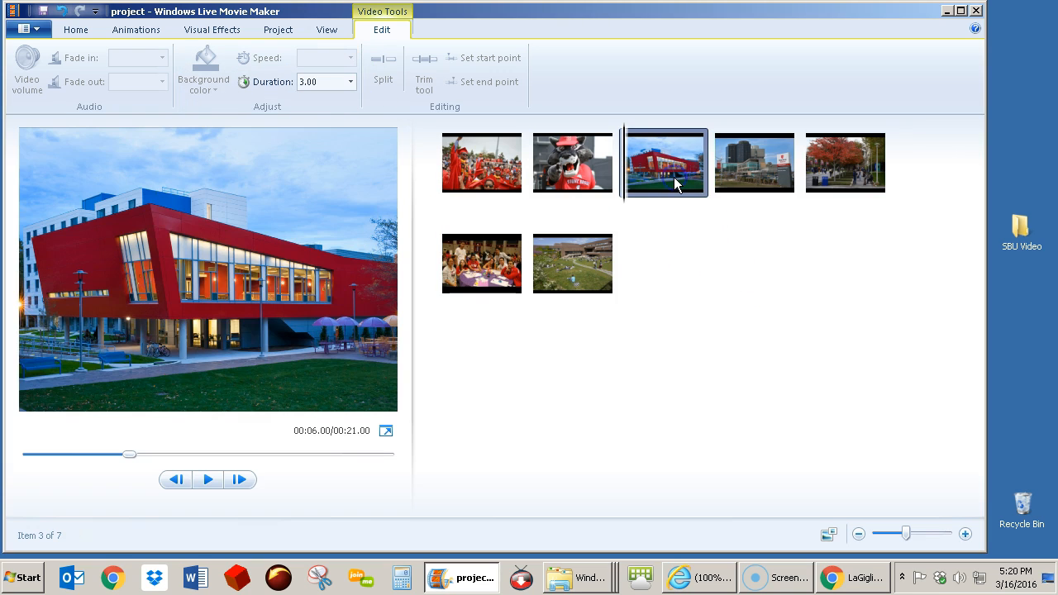
click(728, 180)
click(851, 177)
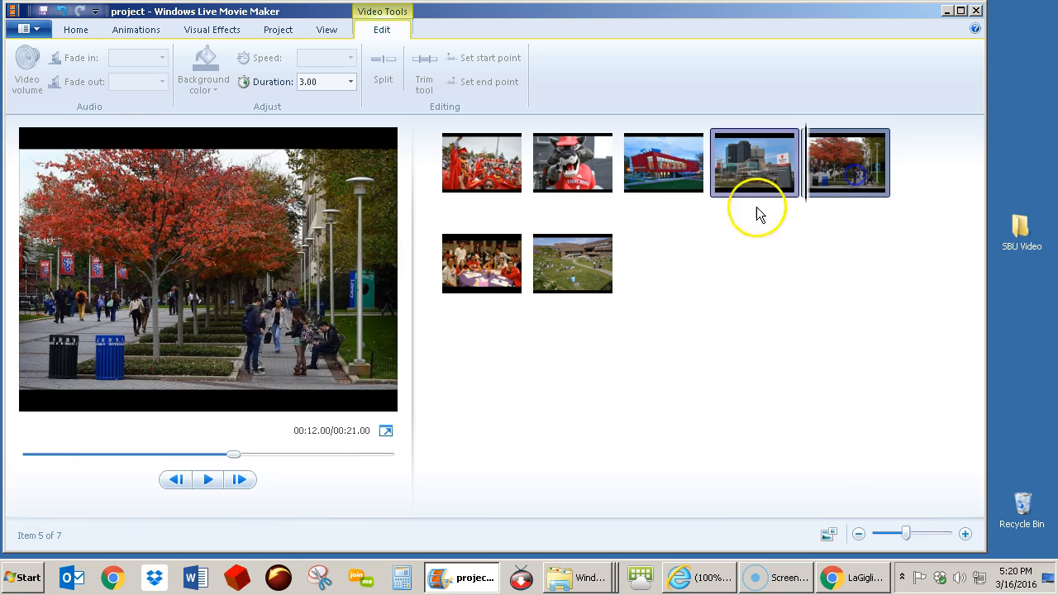
click(584, 278)
click(482, 263)
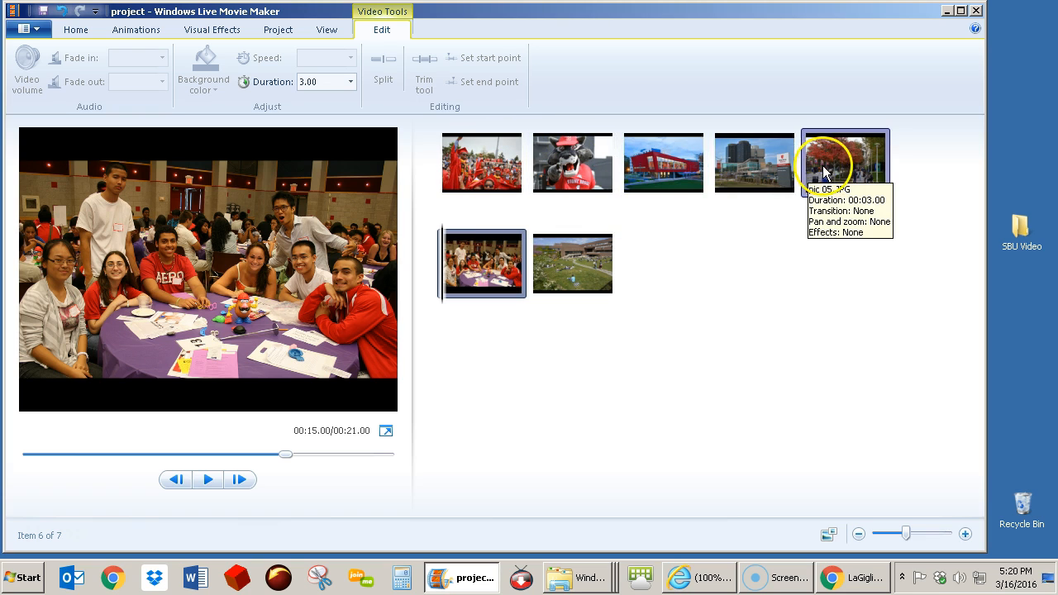
click(481, 187)
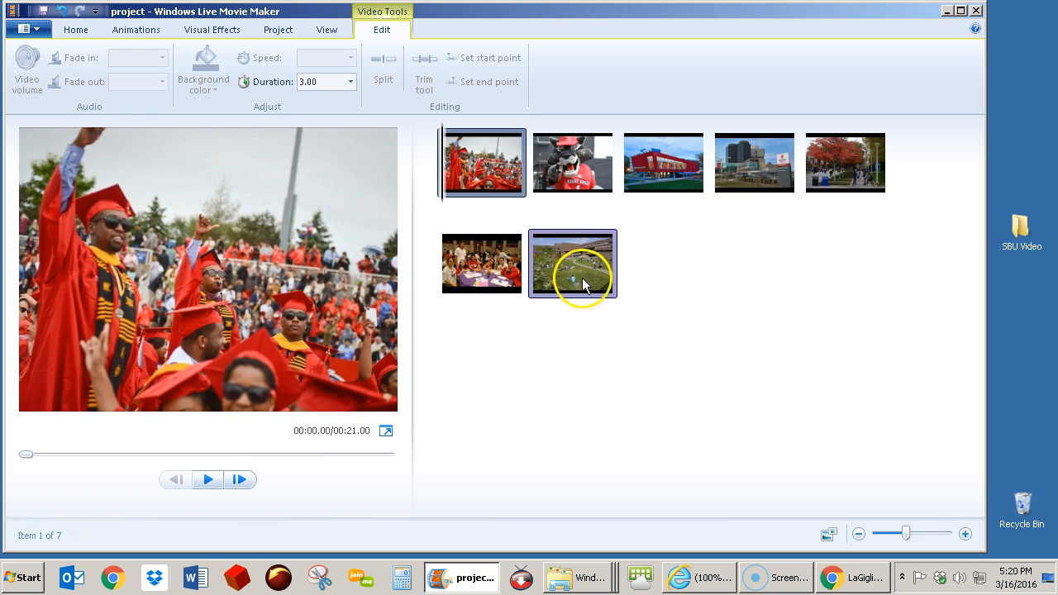
shift+click(581, 275)
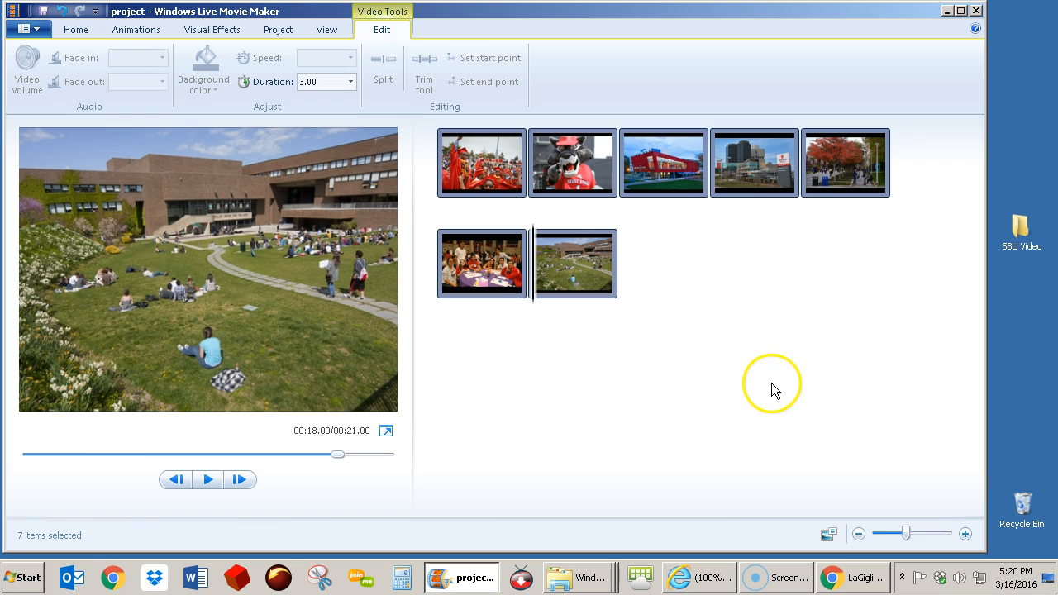
click(481, 182)
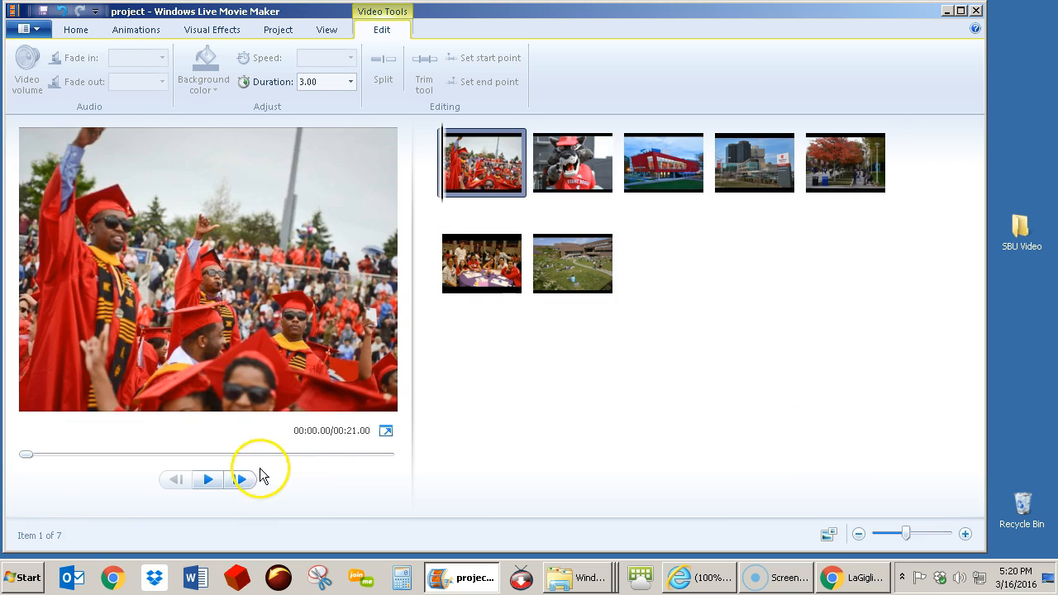
click(208, 481)
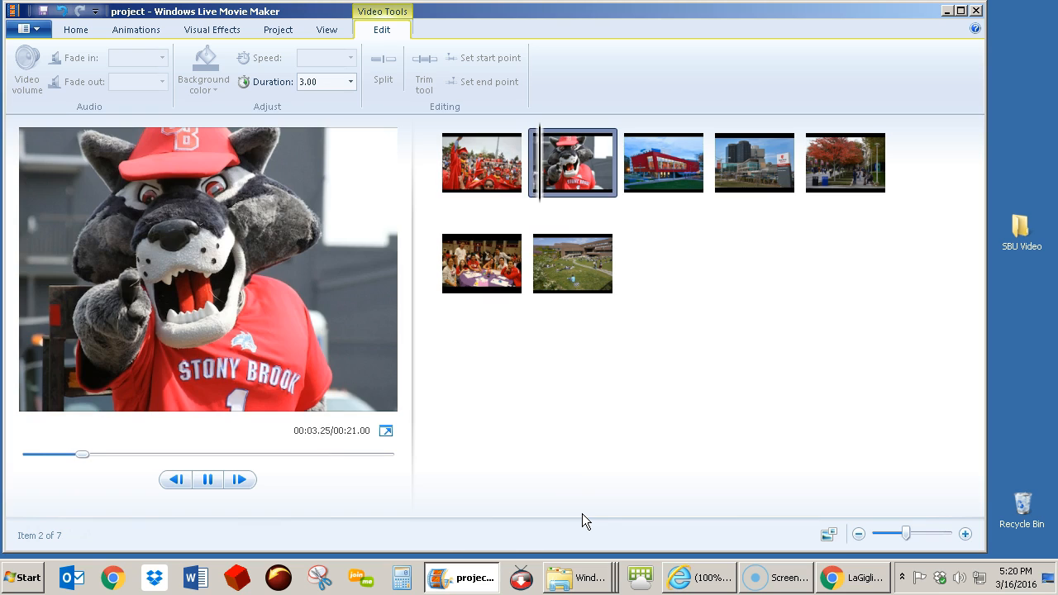
click(208, 480)
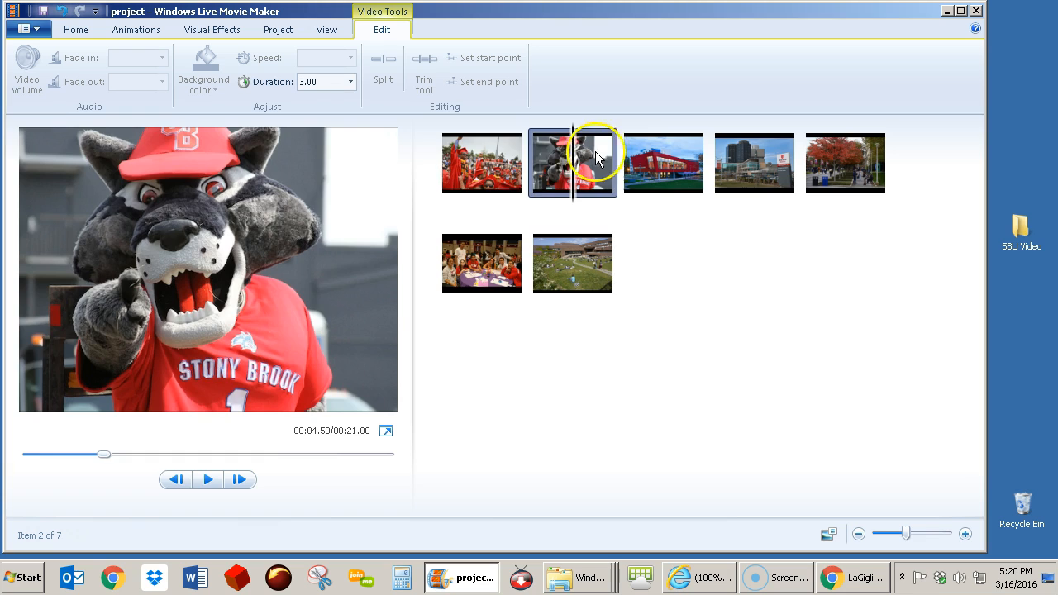
Give the first photo the Dissolves transition that has overlapping frames
click(496, 171)
ctrl+click(547, 155)
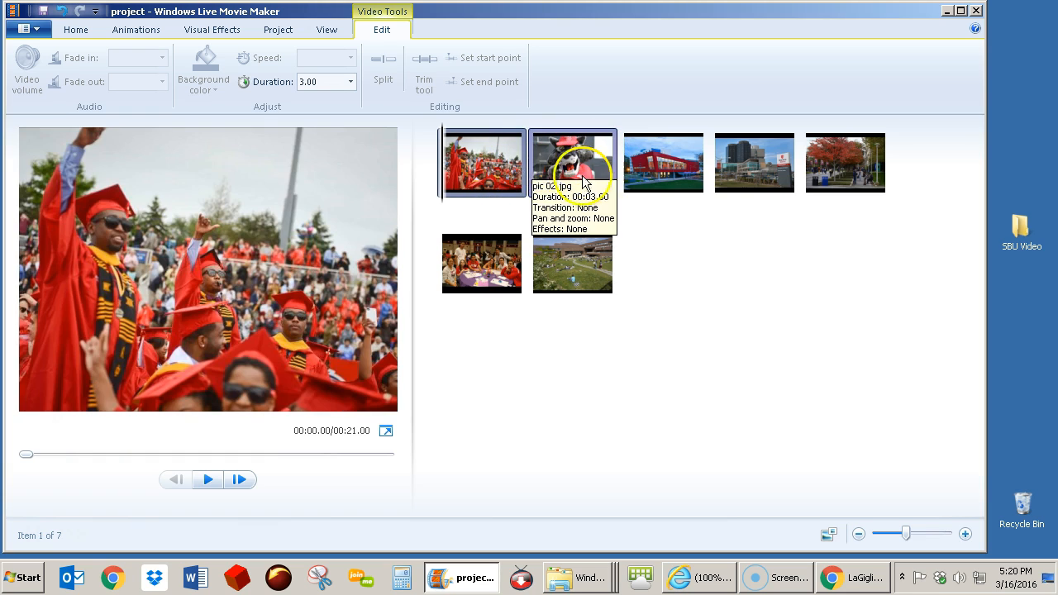
click(487, 169)
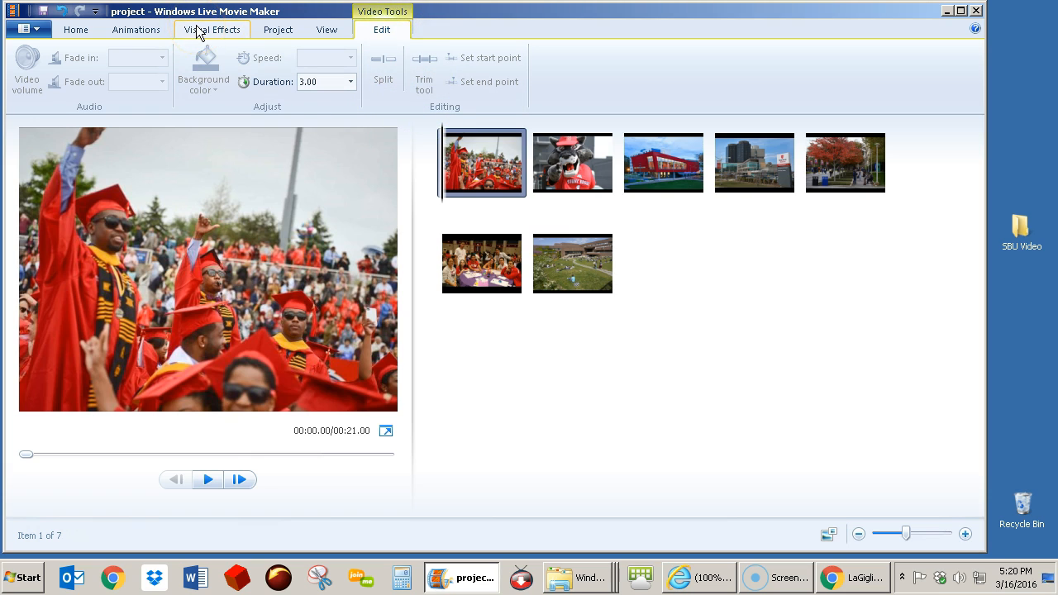
click(198, 30)
click(139, 29)
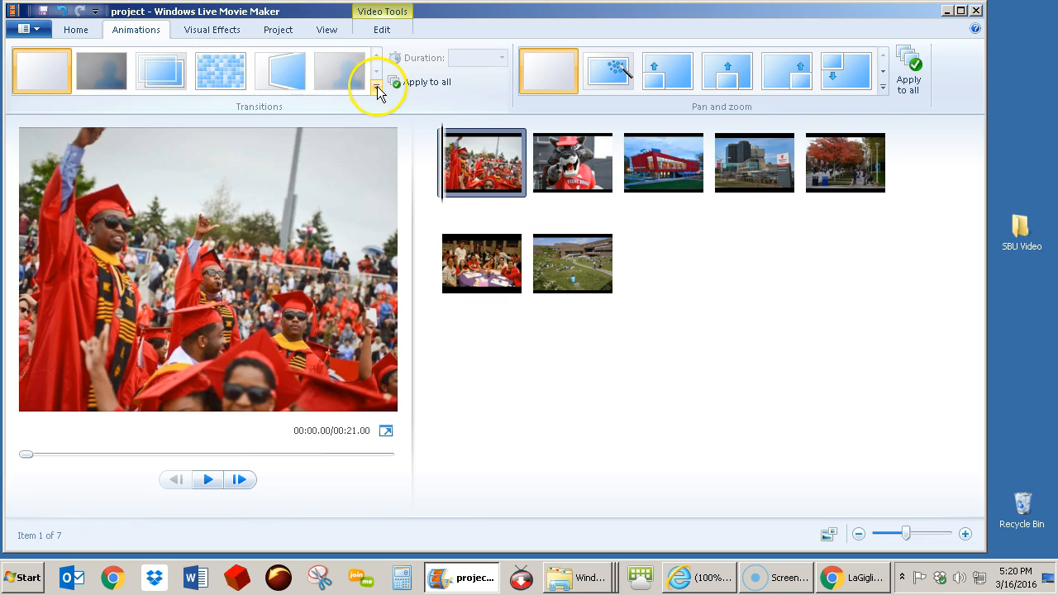
click(376, 87)
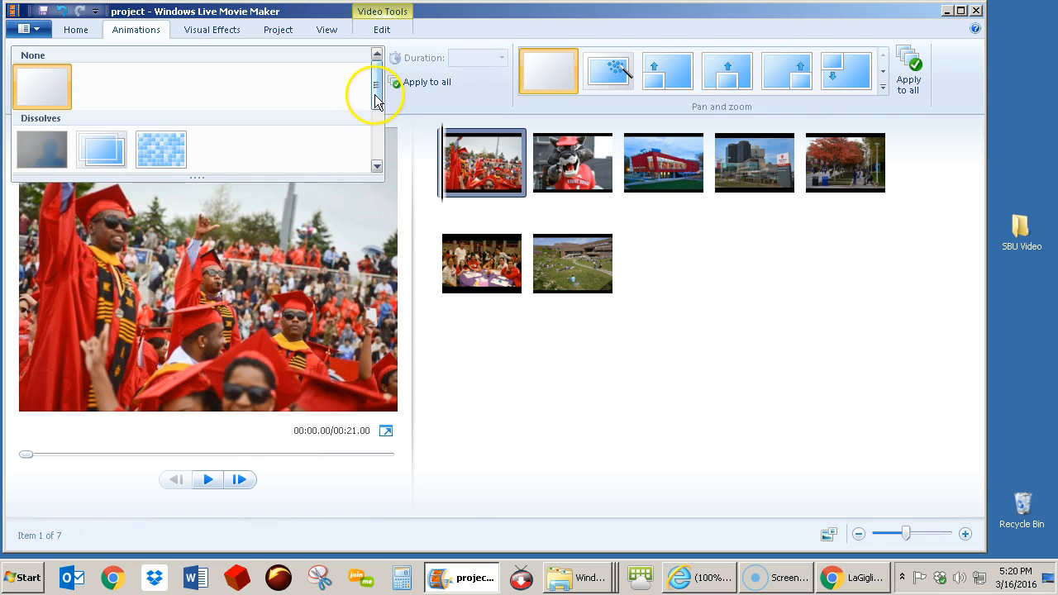
drag(375, 100, 377, 110)
click(171, 101)
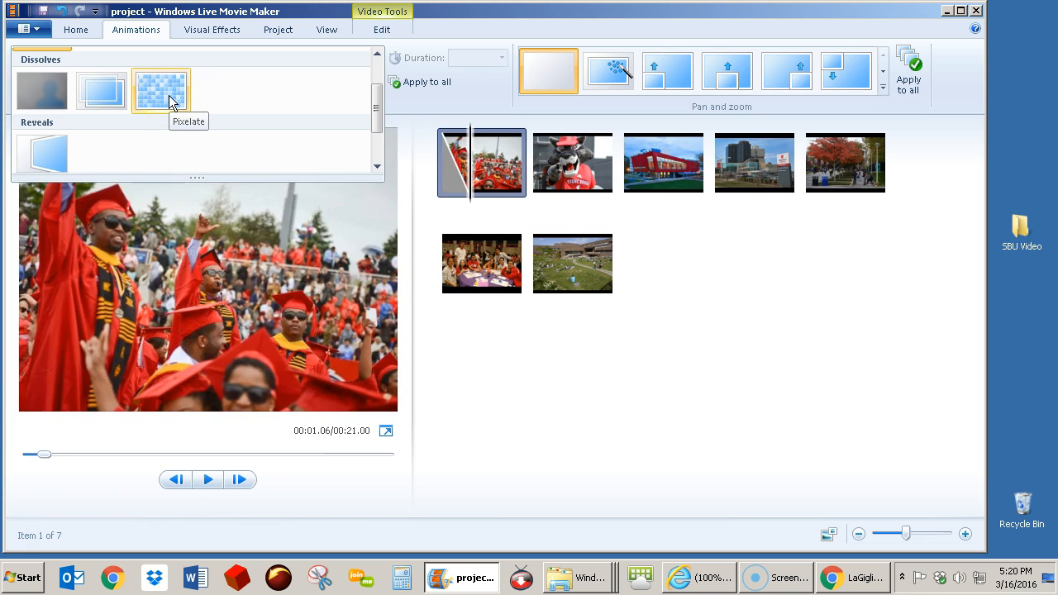
click(60, 96)
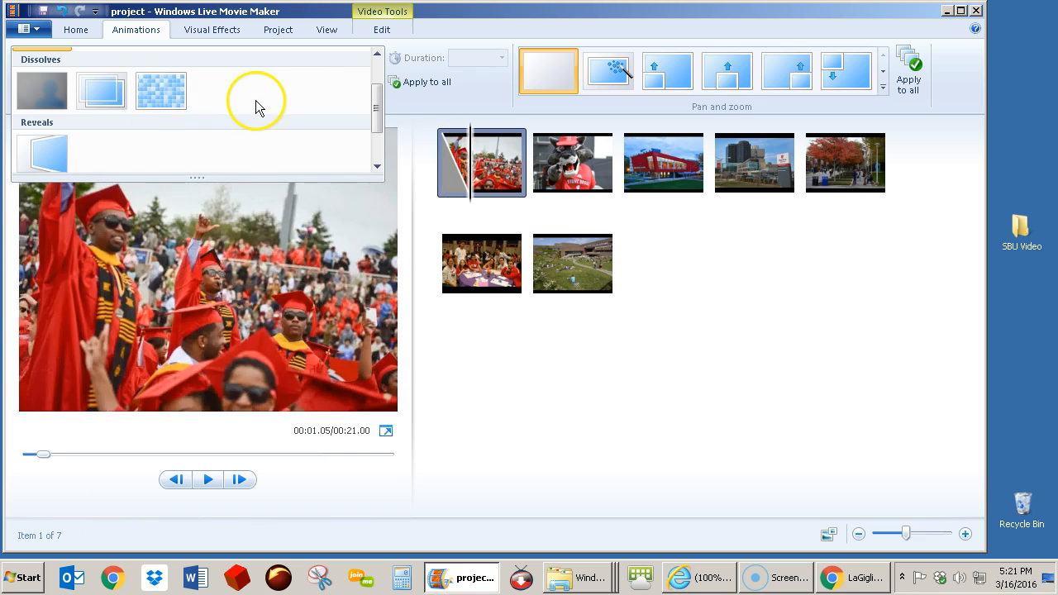
click(102, 91)
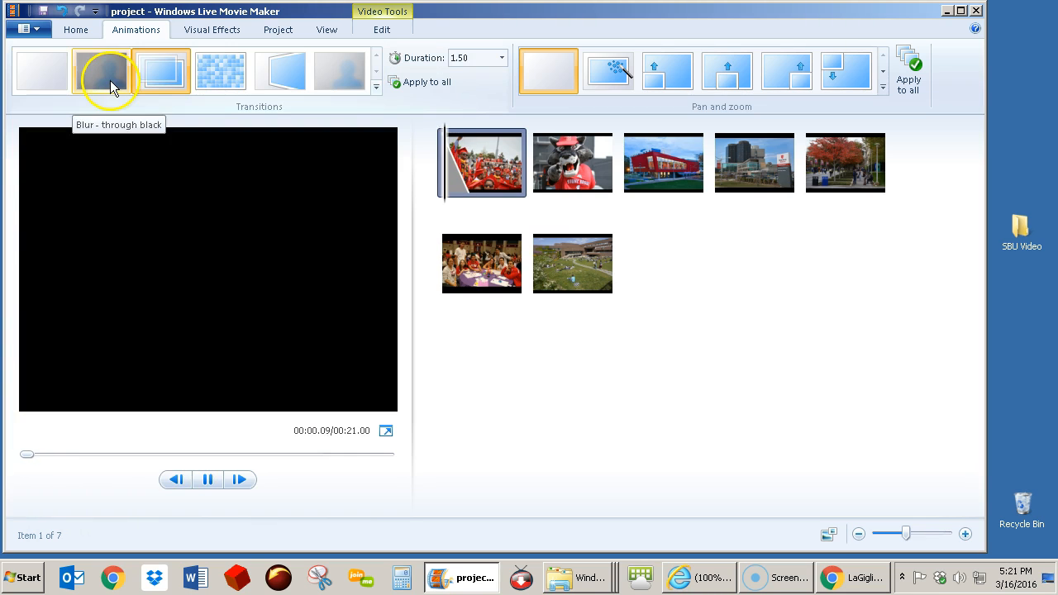
Apply the first photo's transition to all photos and preview the start of the slideshow
click(423, 84)
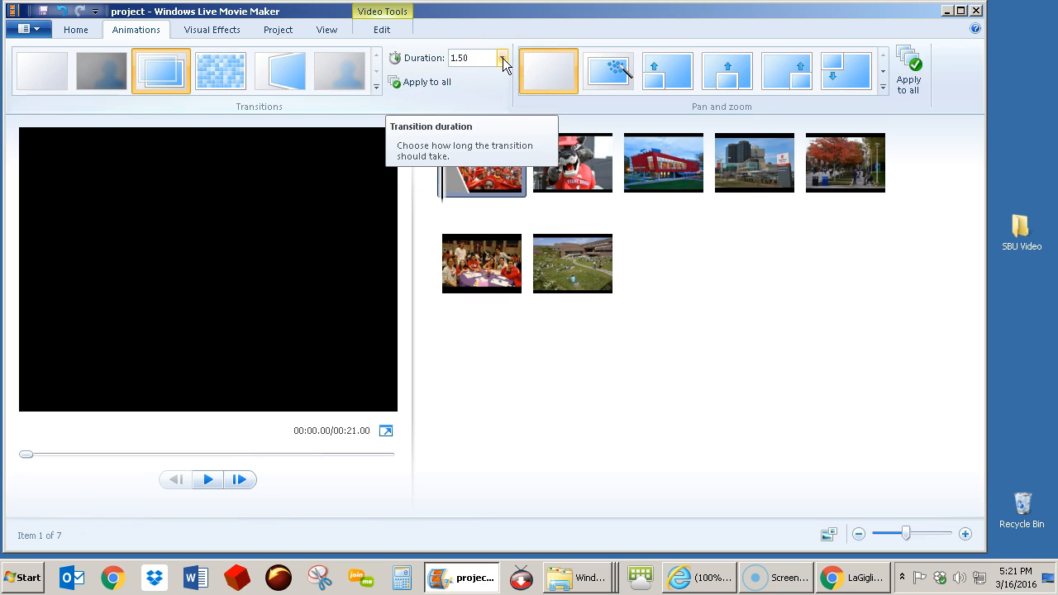
click(419, 83)
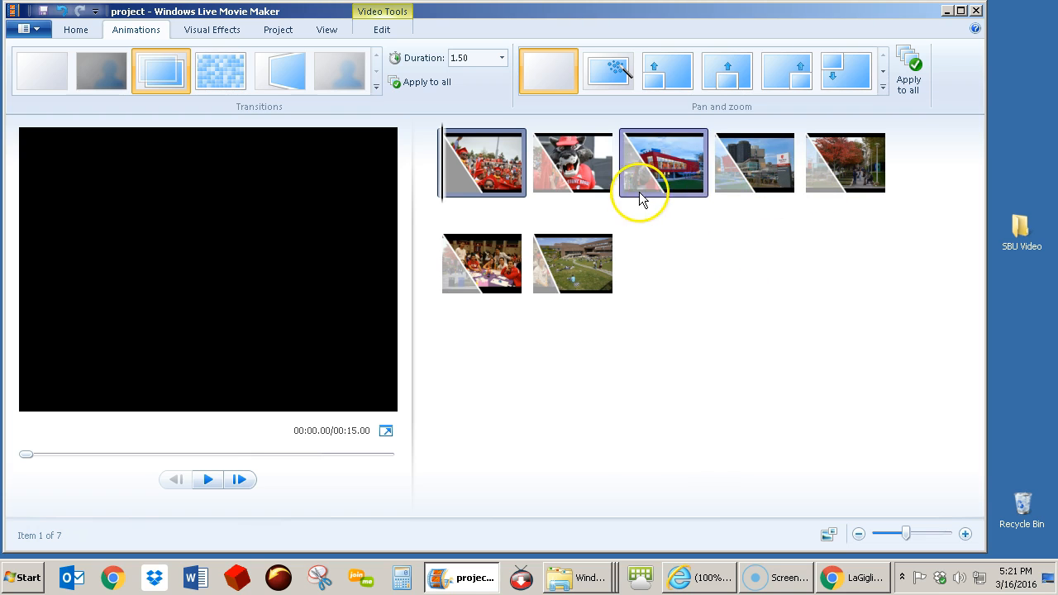
click(207, 480)
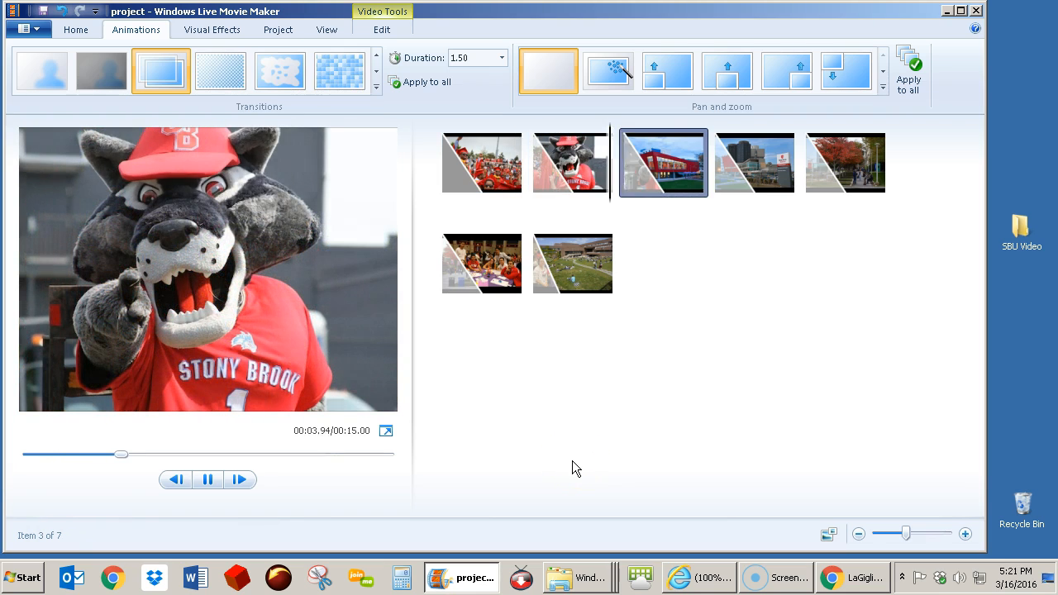
click(210, 481)
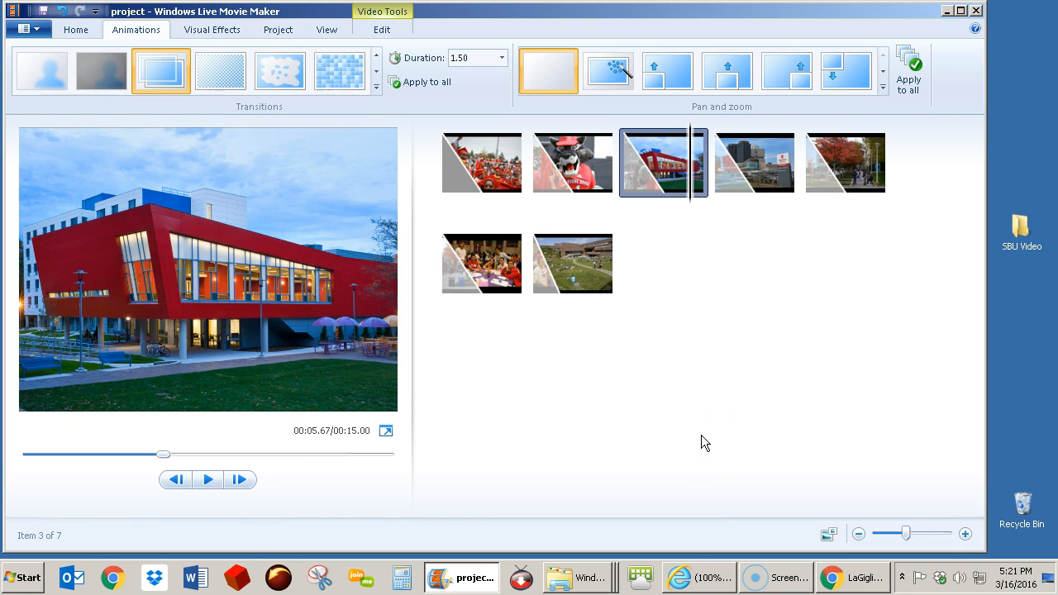
Apply the centred Zoom out pan-and-zoom effect to the first photo and preview the slideshow
click(496, 164)
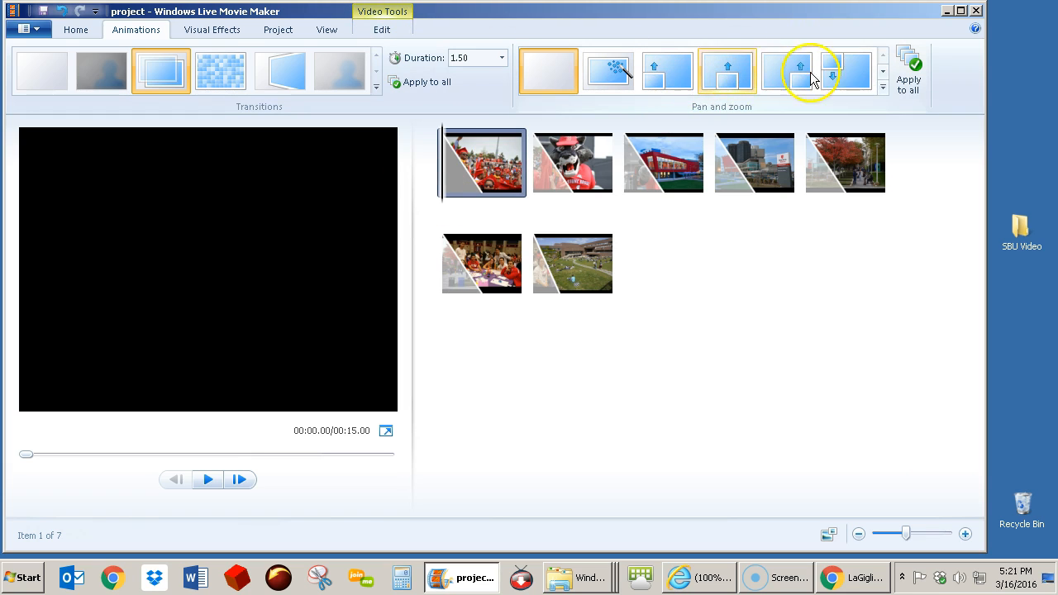
click(882, 86)
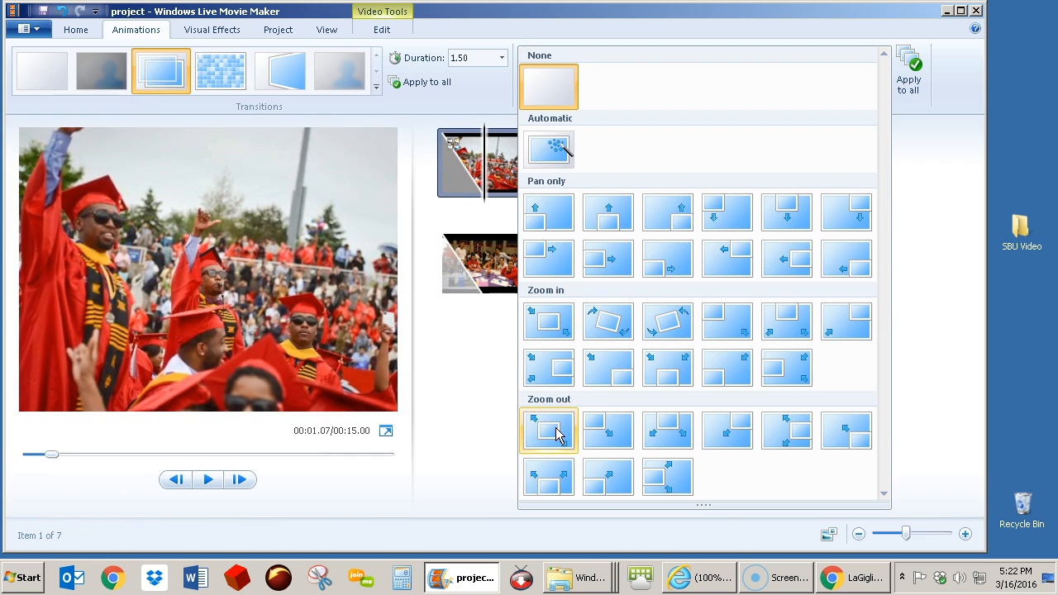
click(552, 431)
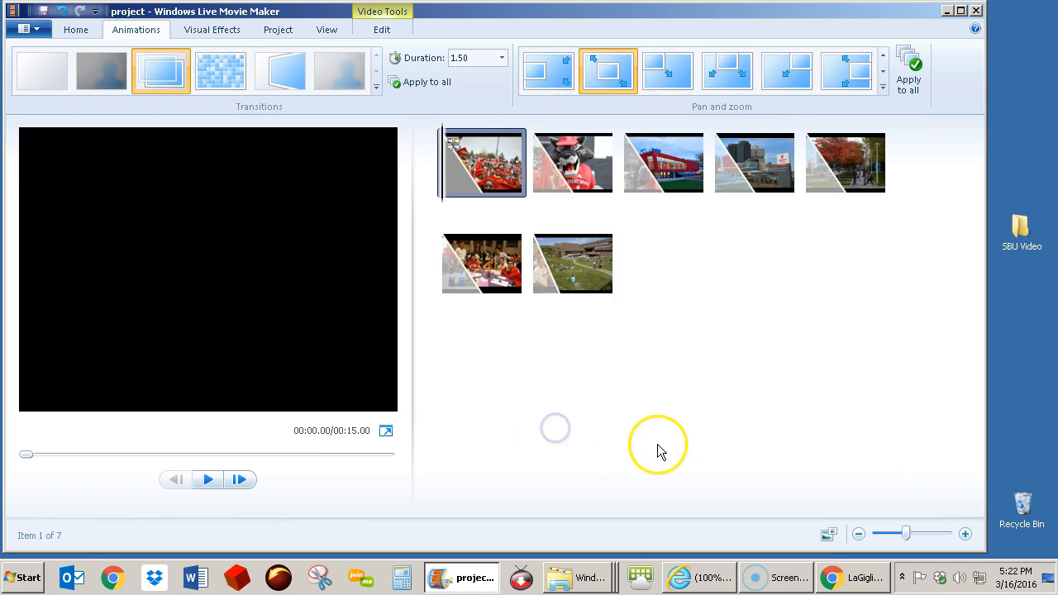
click(416, 82)
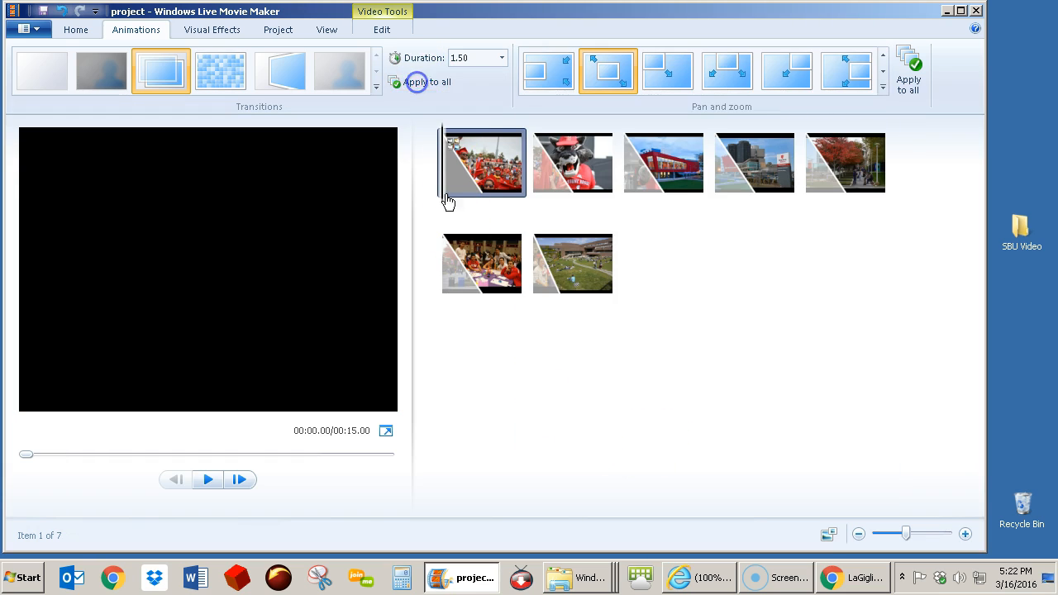
click(207, 479)
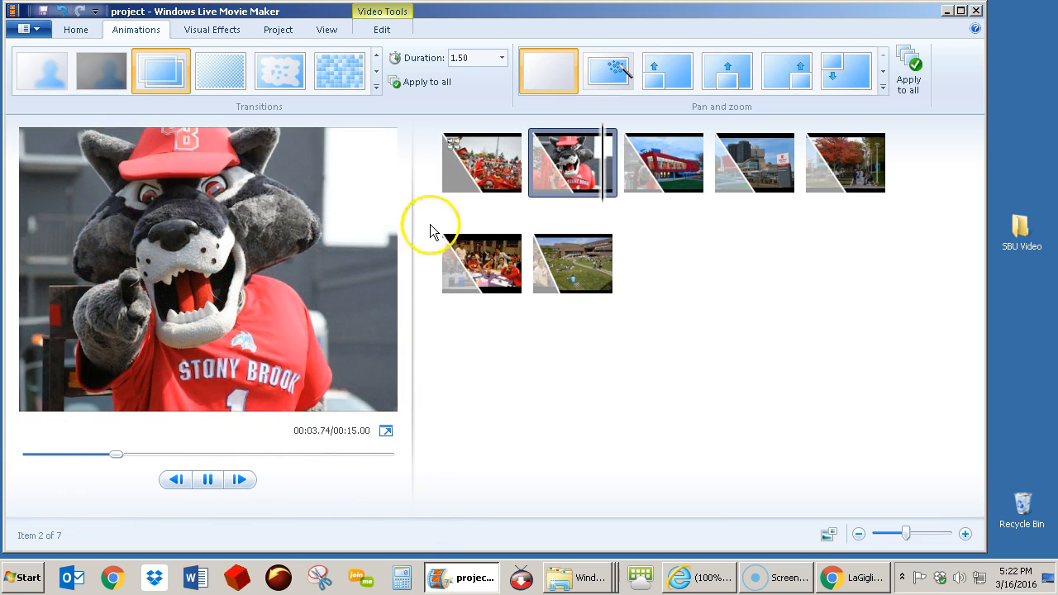
Apply the centred Zoom out pan-and-zoom effect to the second through seventh photos and apply their transition to all items
click(220, 480)
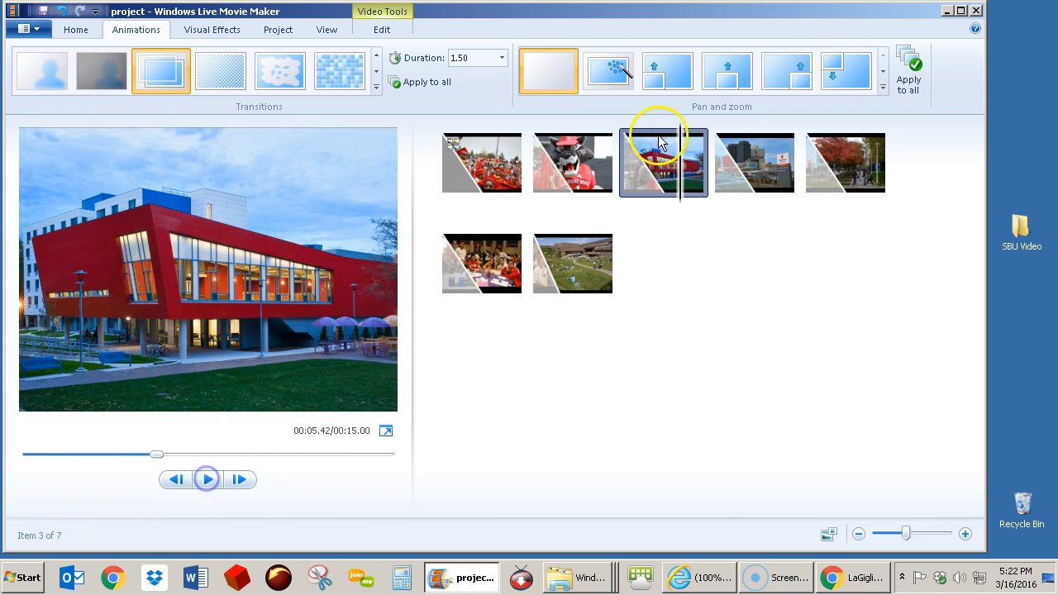
click(595, 165)
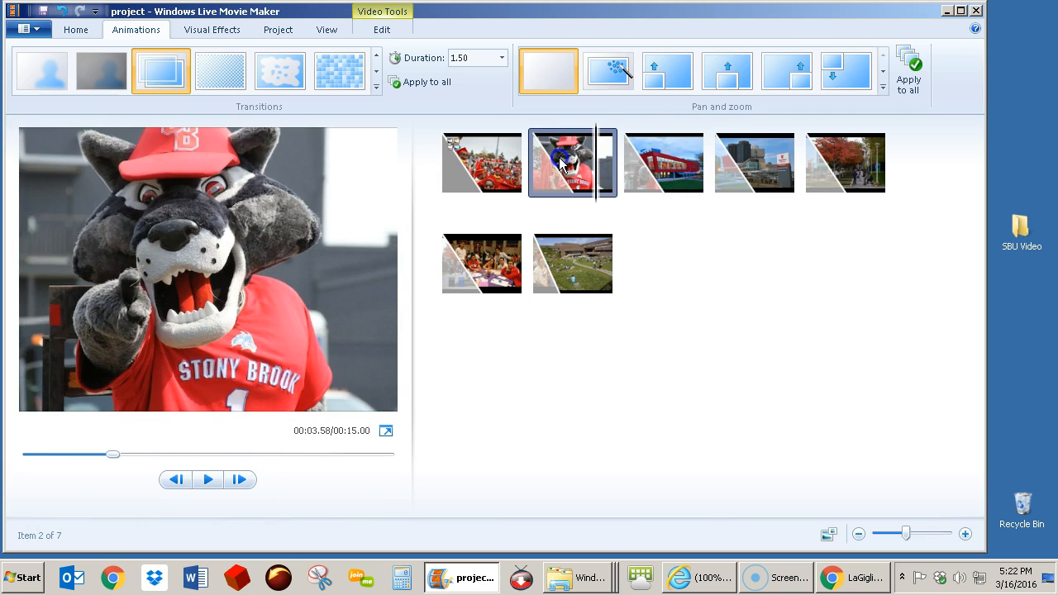
shift+click(577, 266)
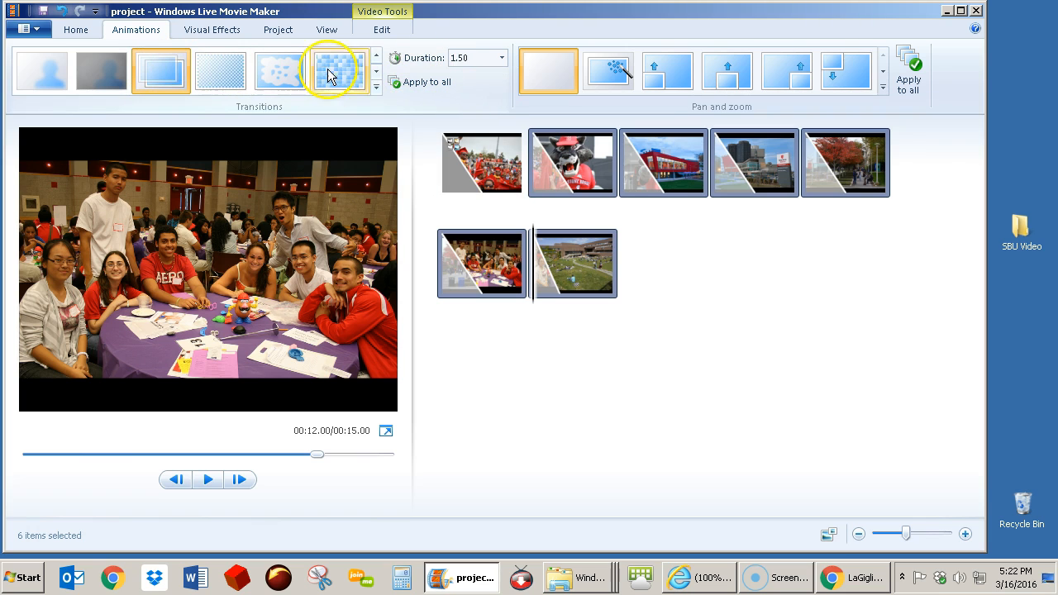
click(376, 86)
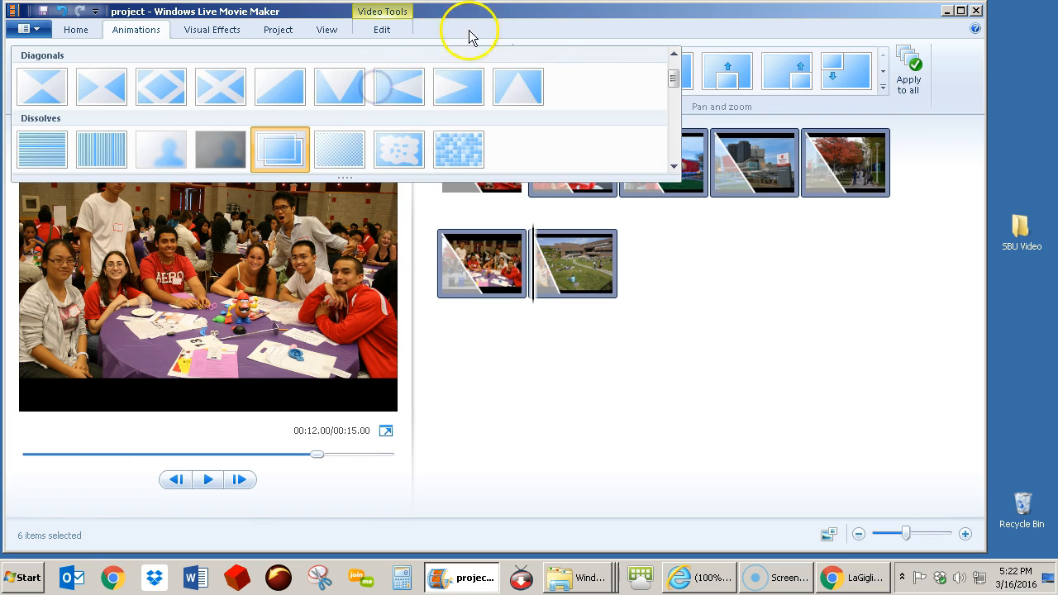
click(543, 28)
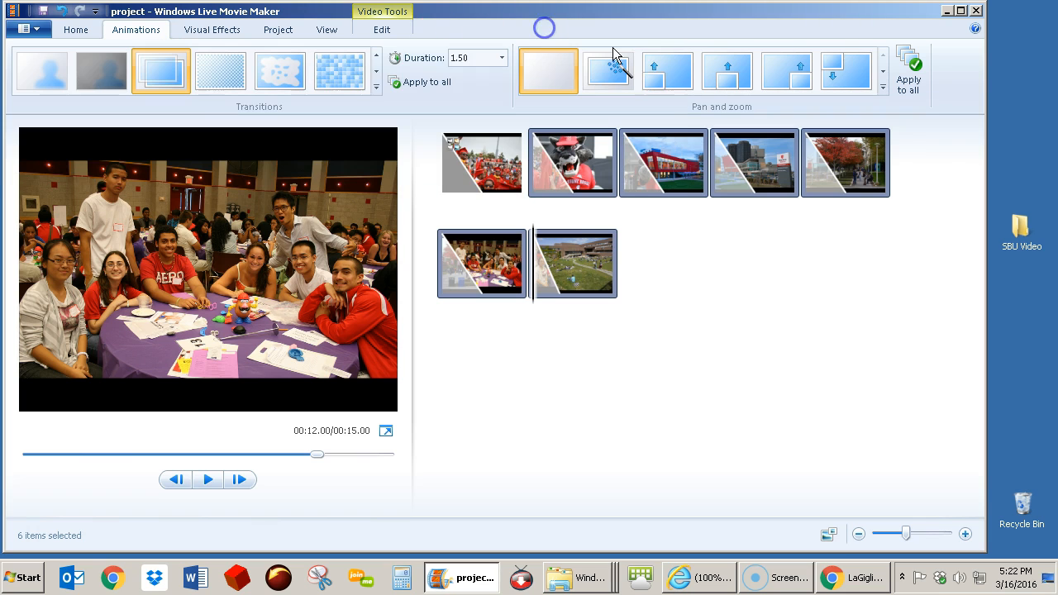
click(882, 87)
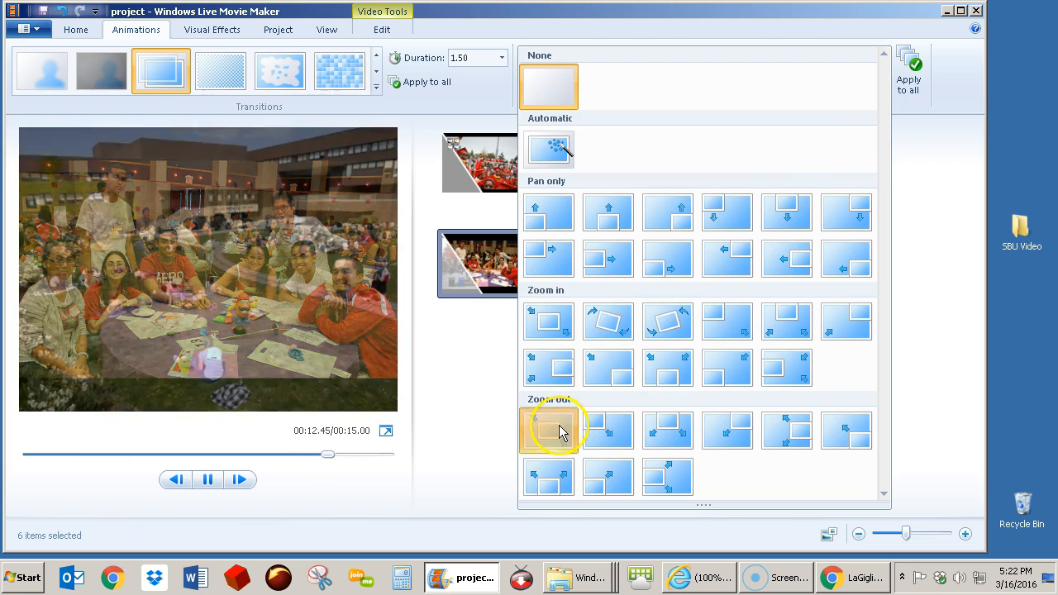
click(555, 428)
click(420, 82)
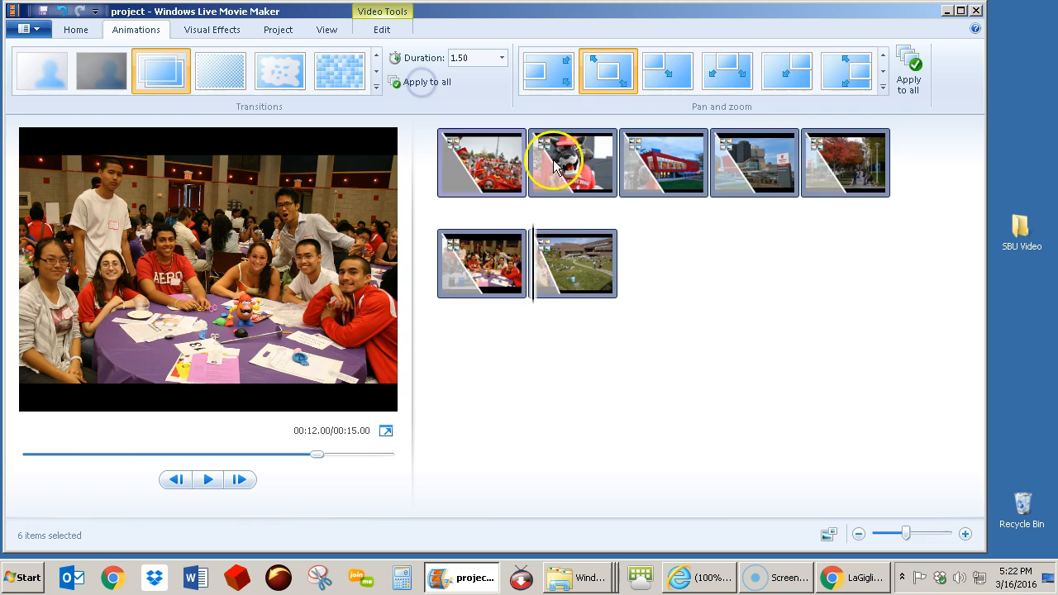
Preview the slideshow from the first photo into the fourth photo to check the zoom effects
click(487, 149)
click(212, 480)
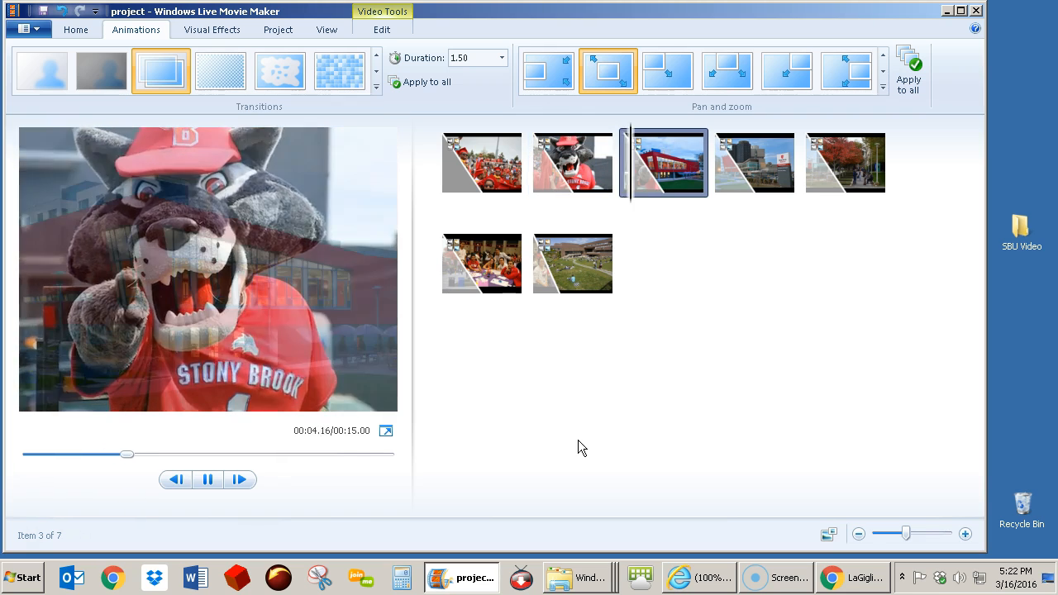
click(208, 479)
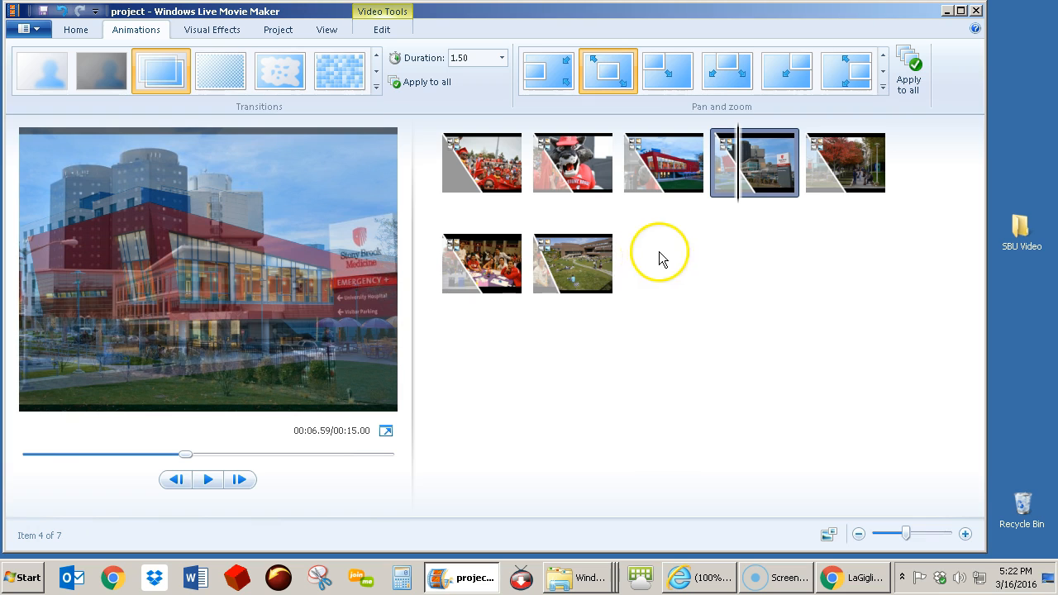
Add the basketball video to the project after the fourth photo
click(83, 31)
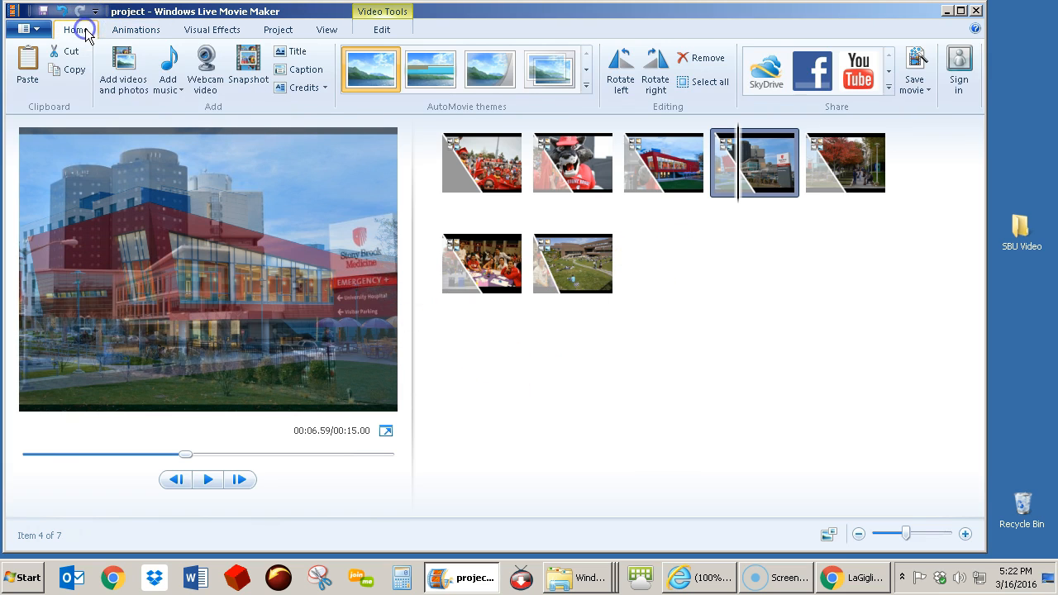
click(129, 62)
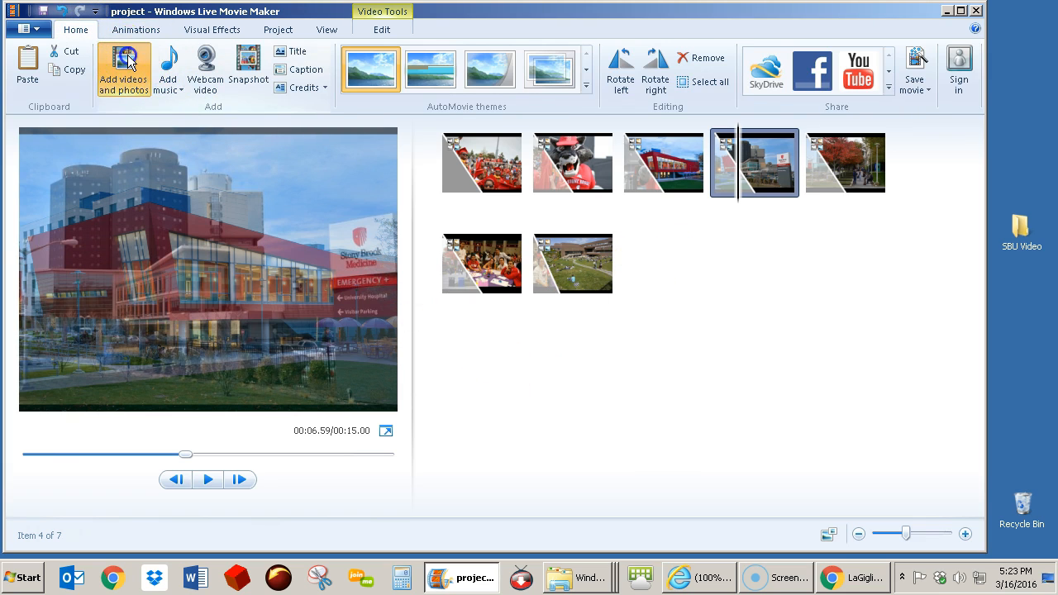
click(393, 252)
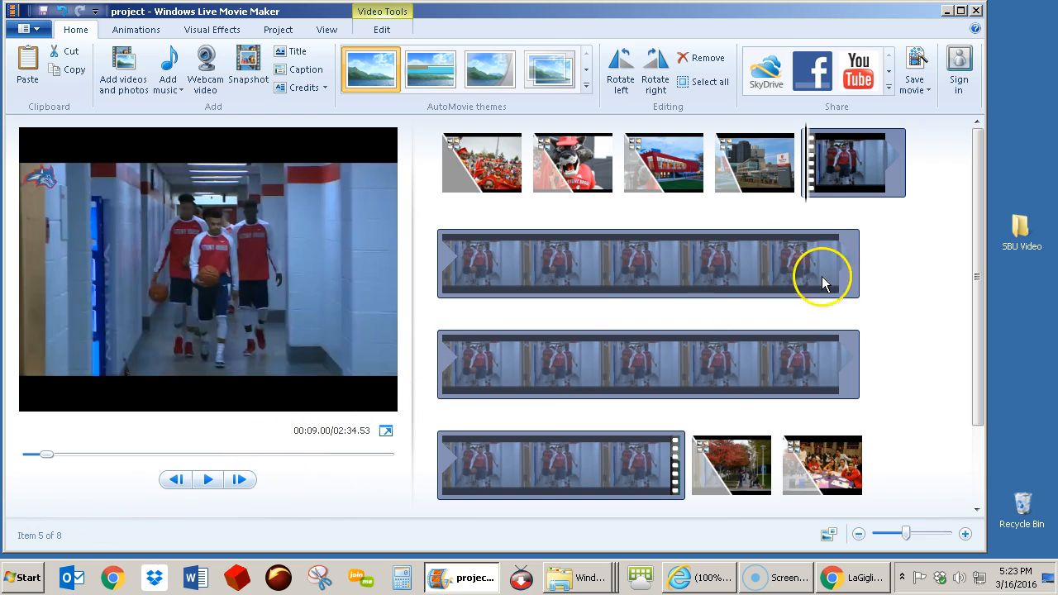
Preview the start of the basketball video and view a later moment of the game footage
click(208, 486)
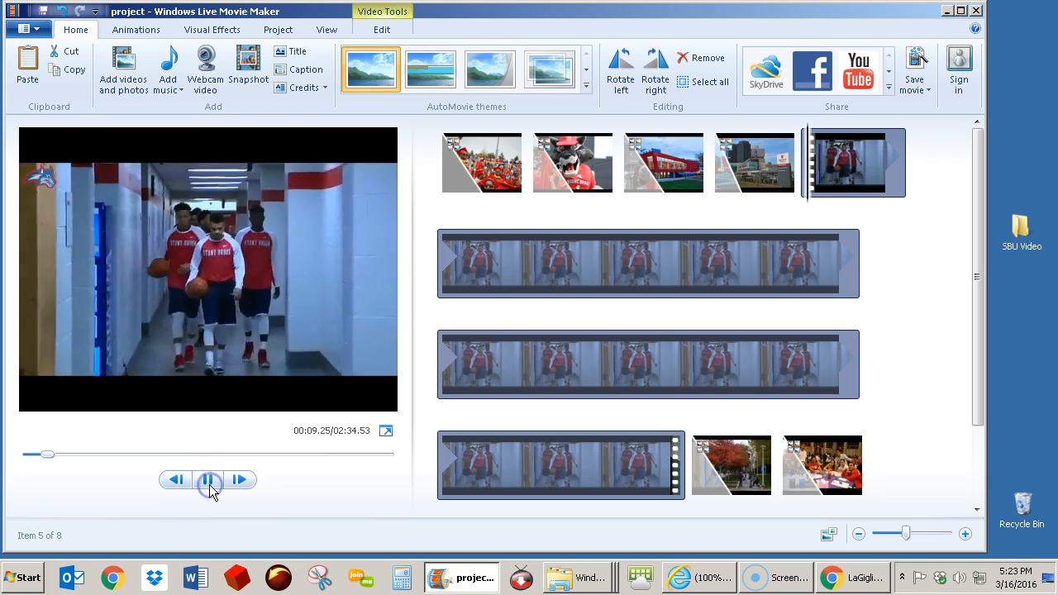
click(208, 486)
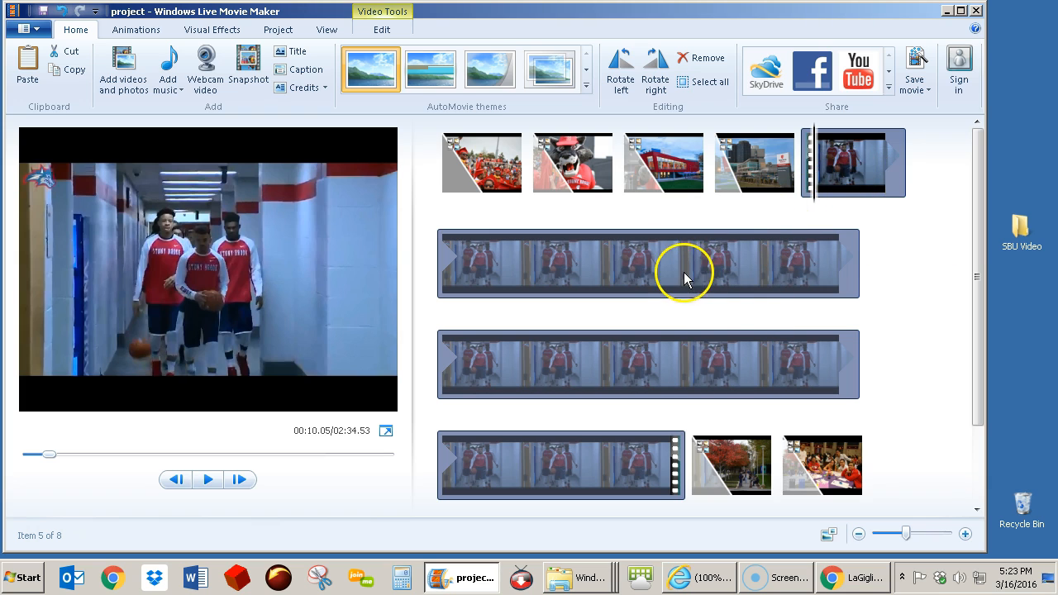
click(839, 184)
click(758, 263)
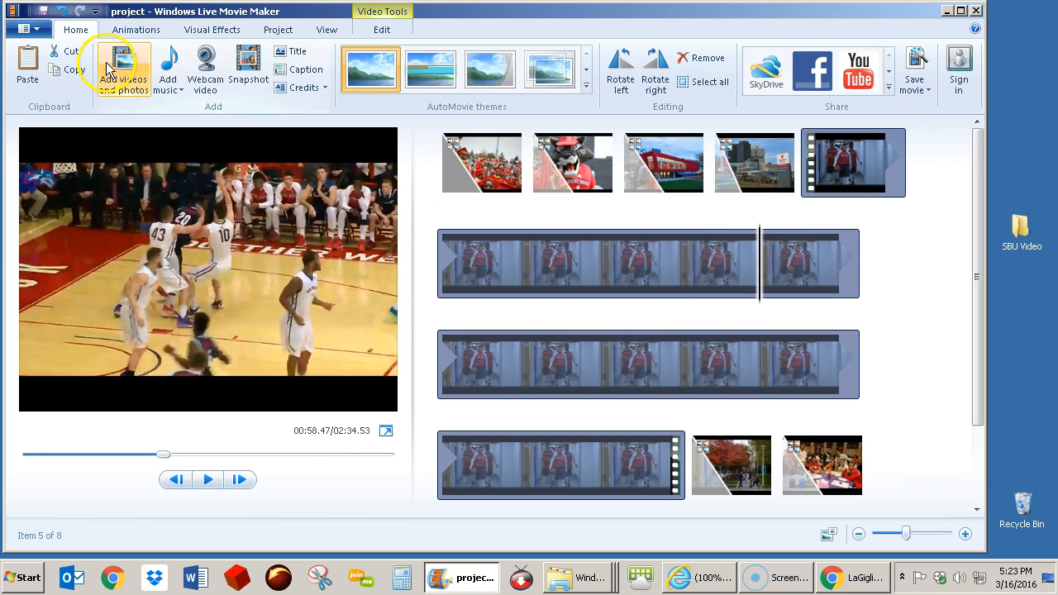
Lower the video volume of the basketball clip
click(371, 14)
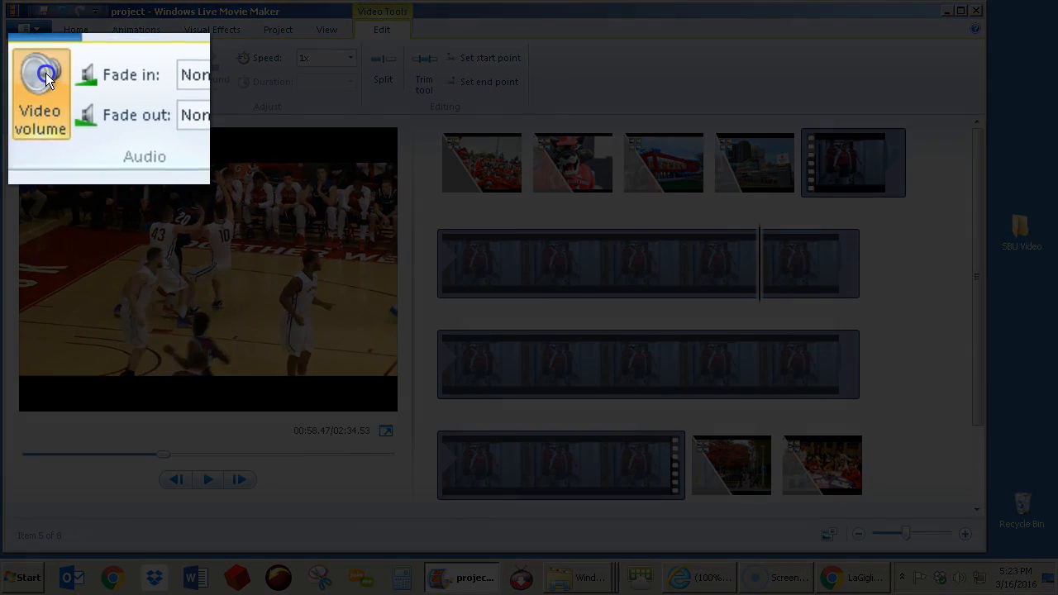
click(31, 65)
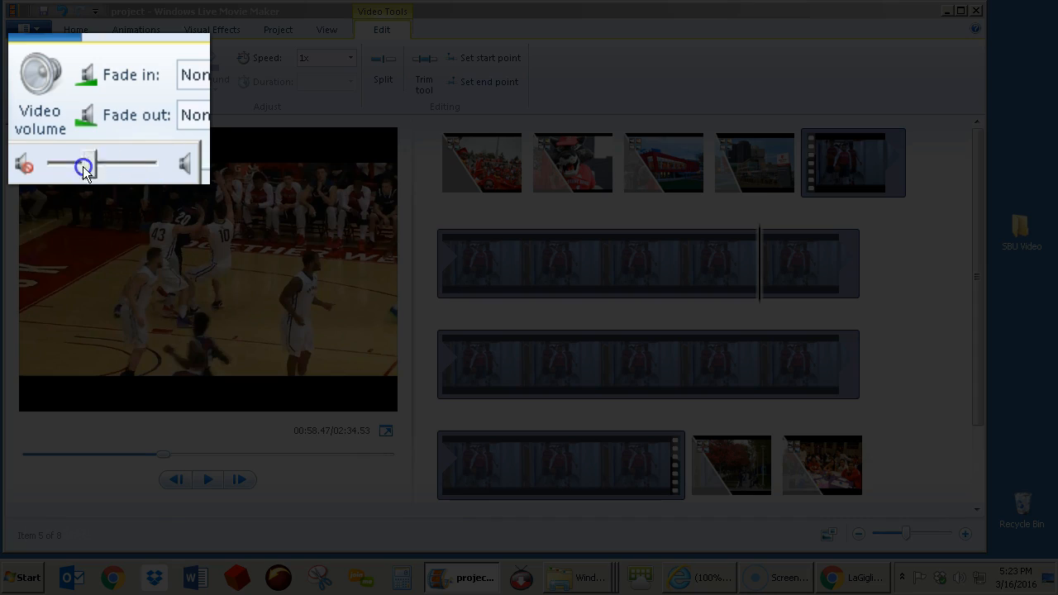
click(626, 260)
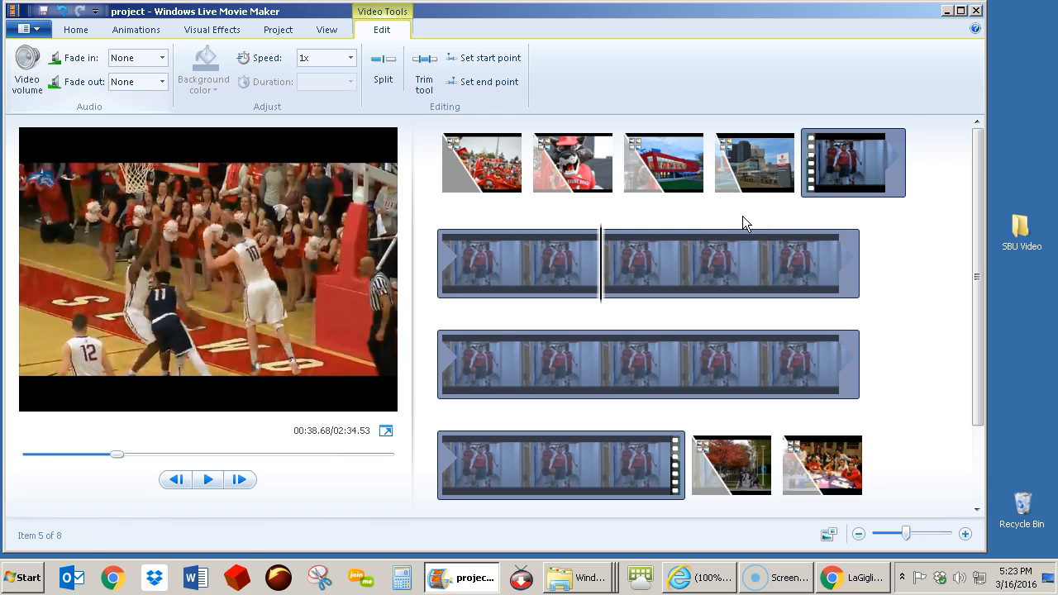
Give the basketball video the Dissolves transition that has overlapping frames
click(830, 166)
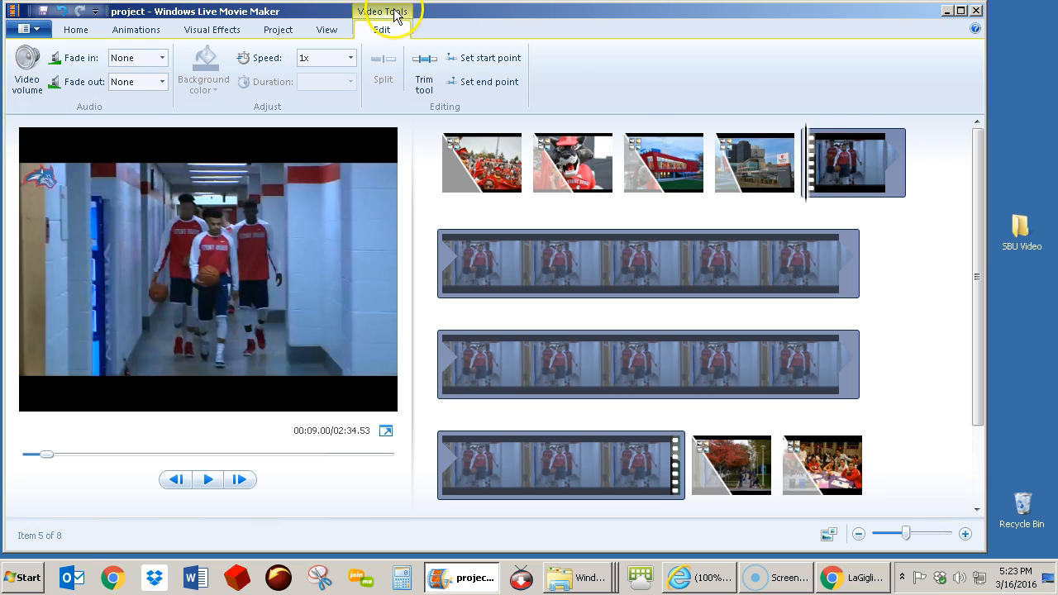
click(227, 33)
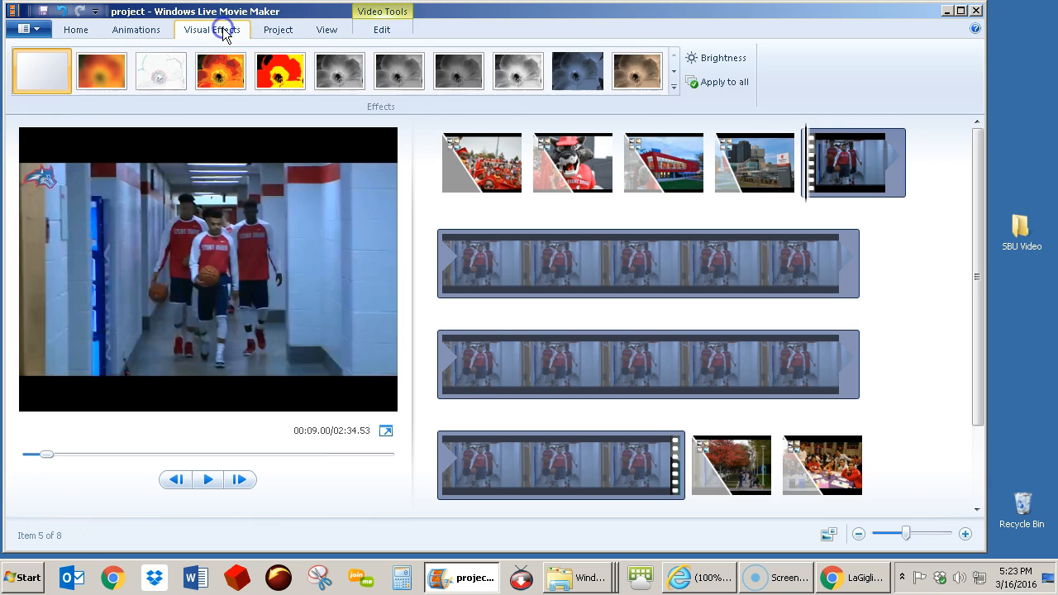
click(156, 31)
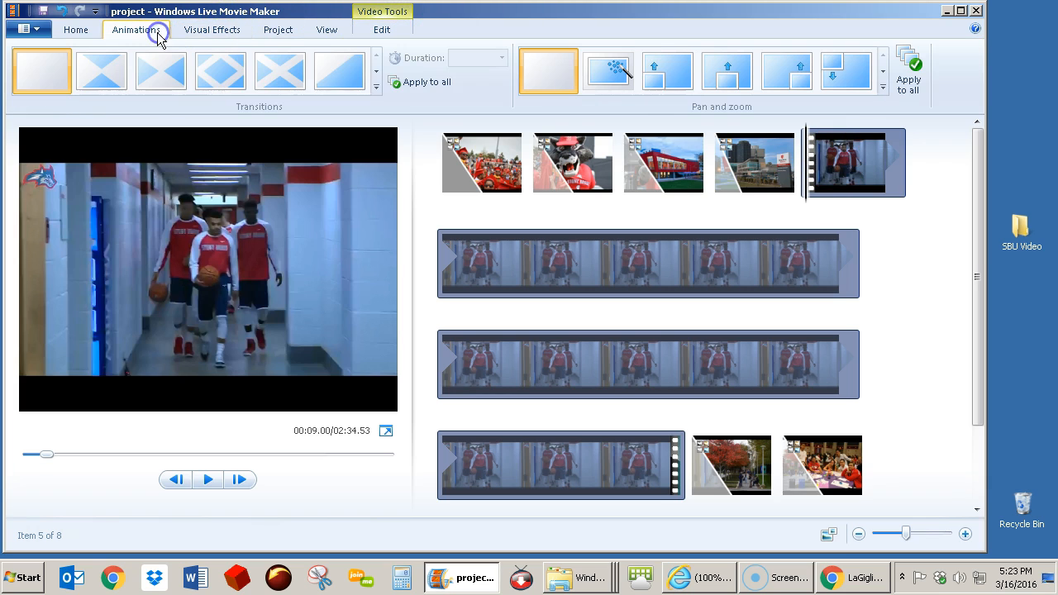
click(377, 91)
click(674, 167)
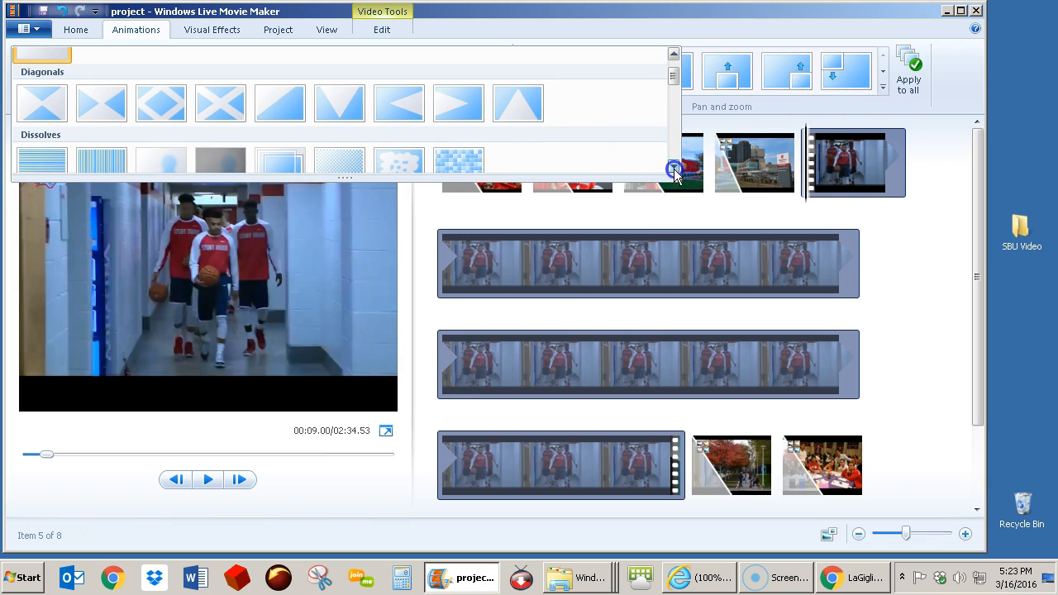
click(283, 157)
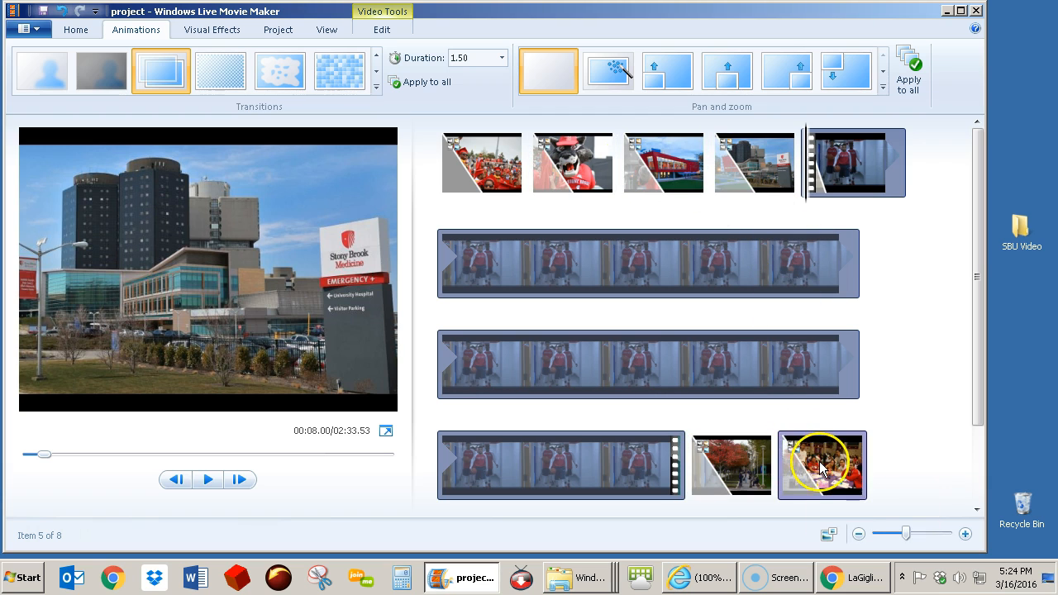
Move the autumn tree photo directly before the basketball video and the red building photo after the group table photo
click(738, 472)
drag(794, 202, 795, 203)
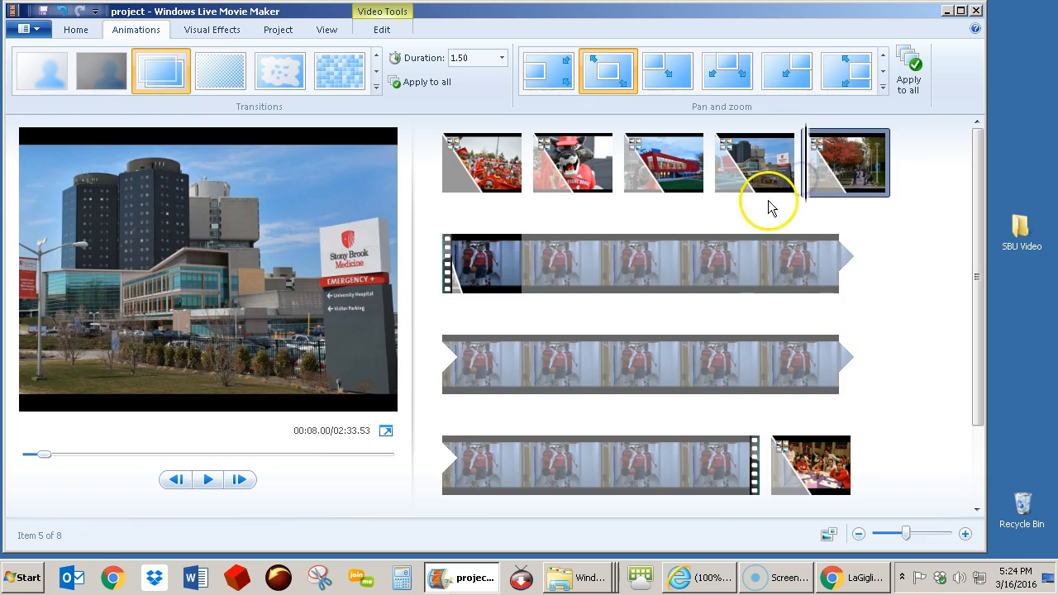
click(665, 162)
drag(778, 309, 909, 484)
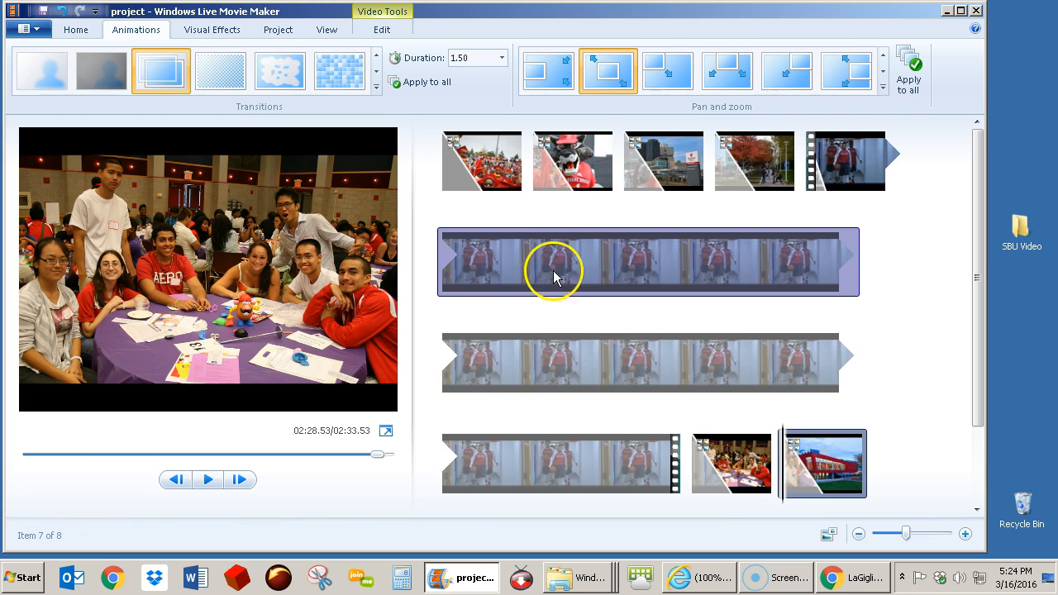
Preview the transition from the autumn tree photo into the basketball video
click(828, 189)
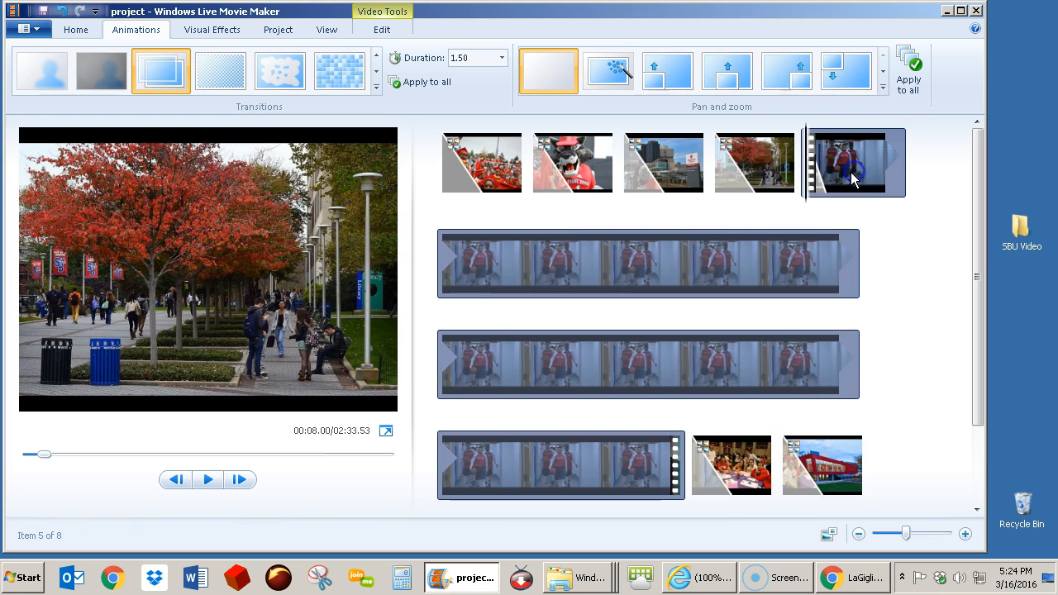
click(210, 480)
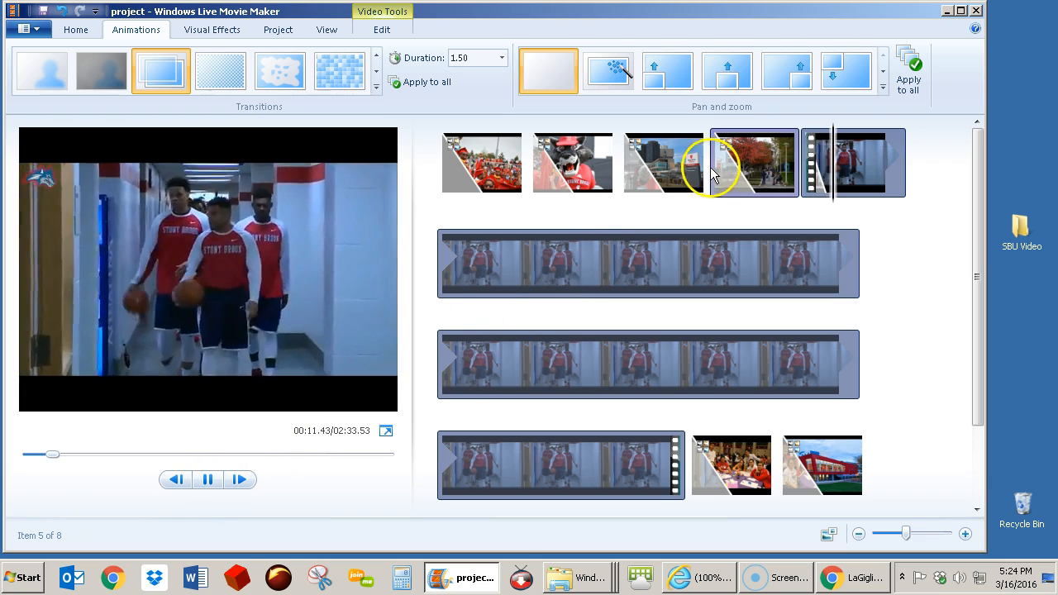
click(447, 273)
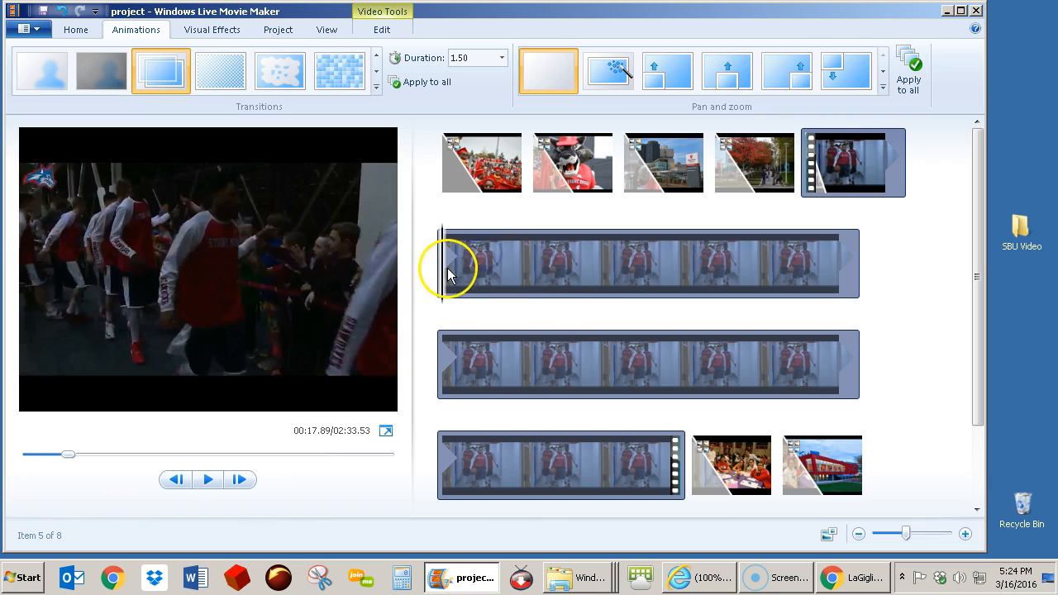
Split the basketball video where the game play begins, at 00:25.63 on the timeline
drag(443, 275, 506, 263)
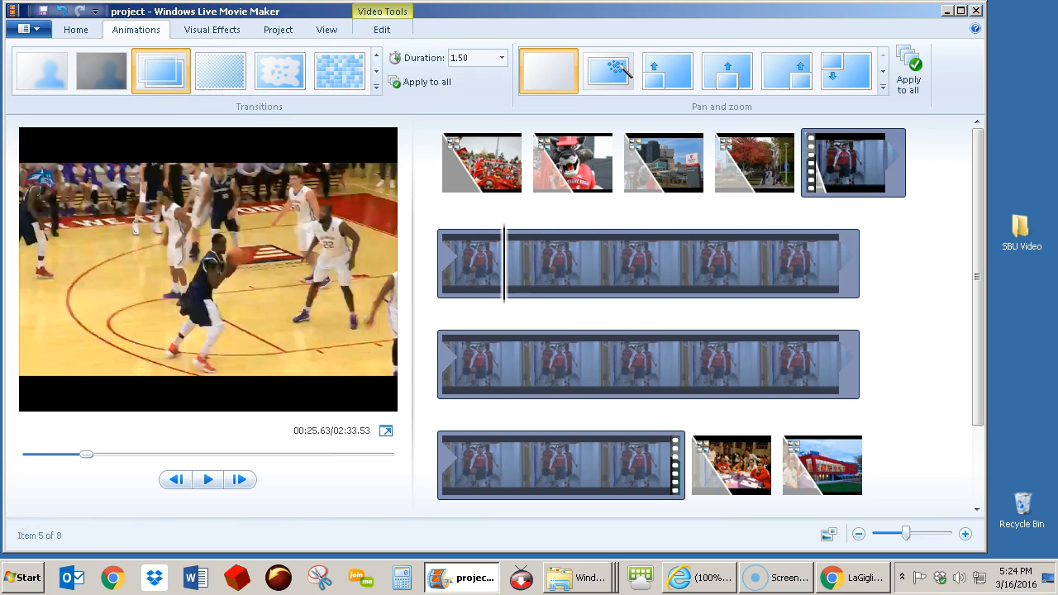
click(382, 15)
click(388, 73)
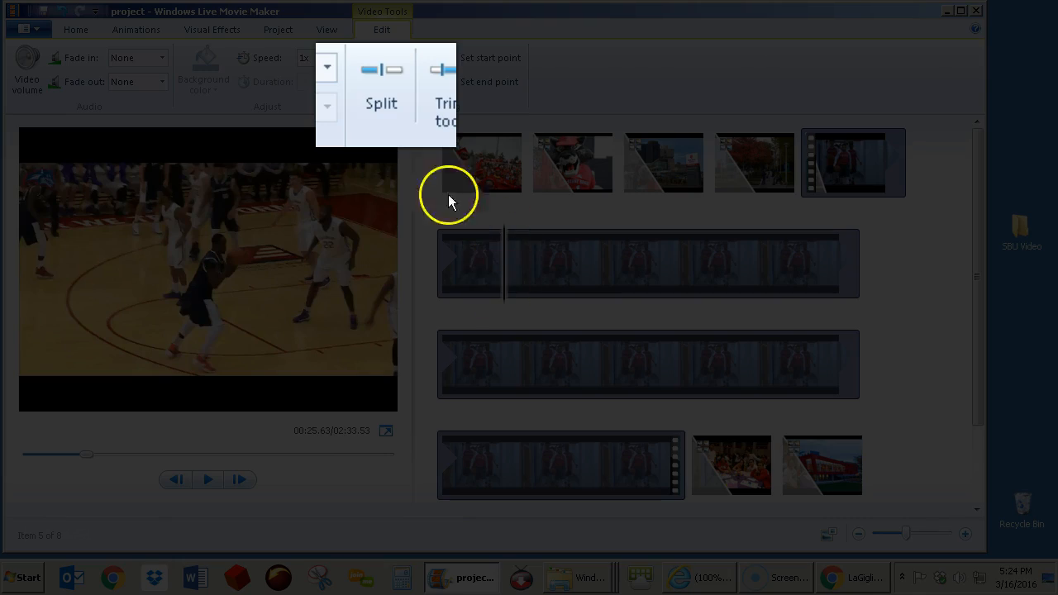
click(383, 79)
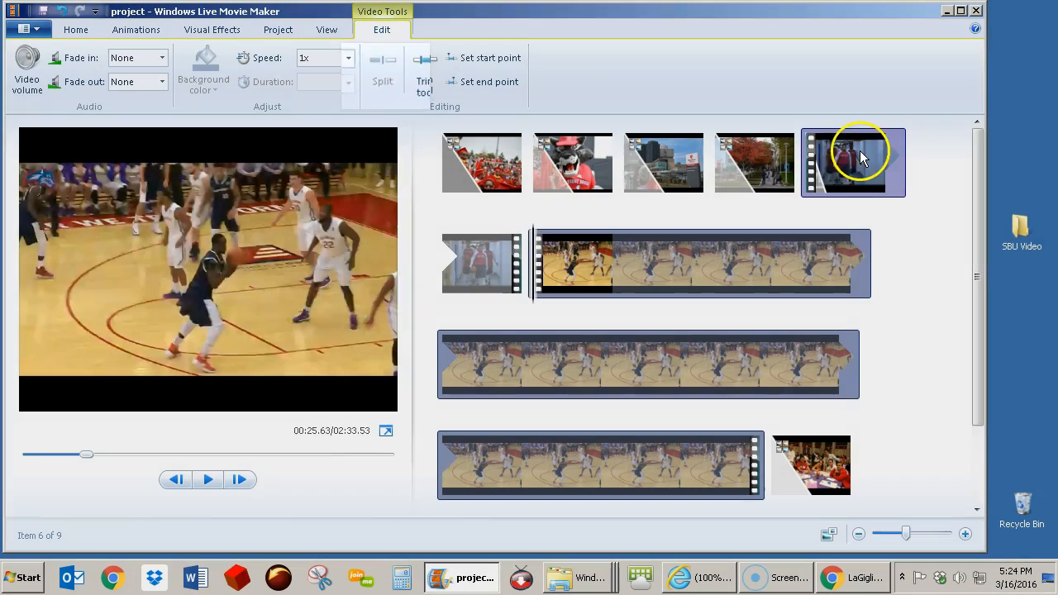
Delete the hallway entrance part of the basketball video and preview the cut from the autumn tree photo
click(849, 163)
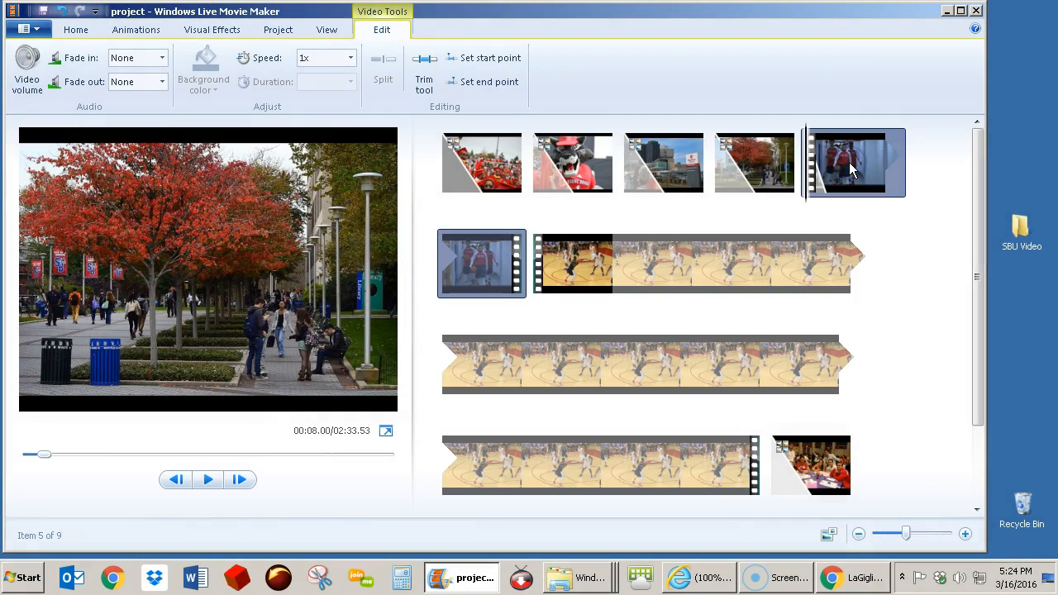
key(Delete)
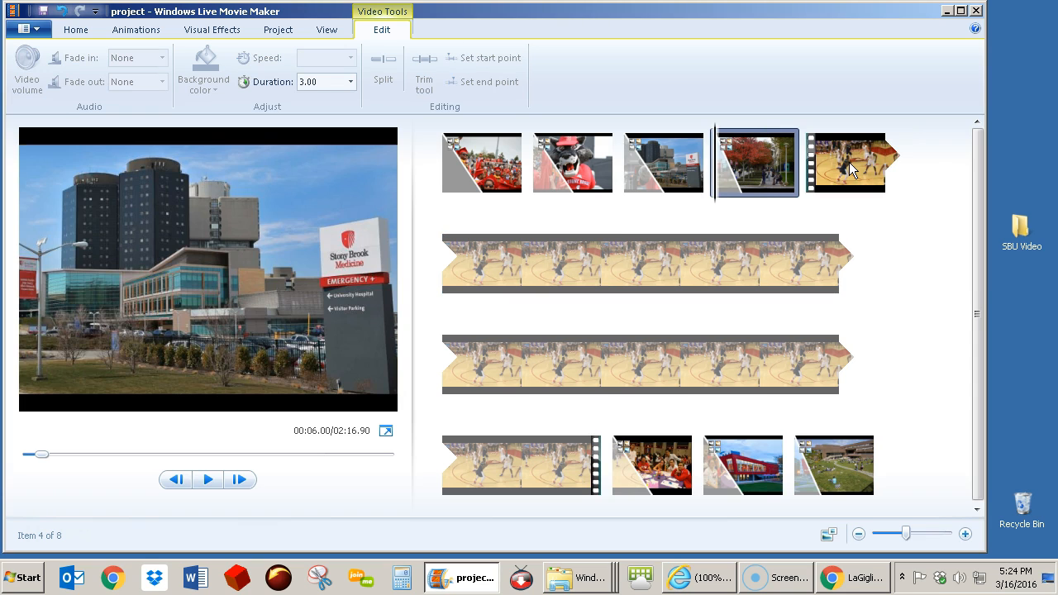
drag(715, 180, 776, 186)
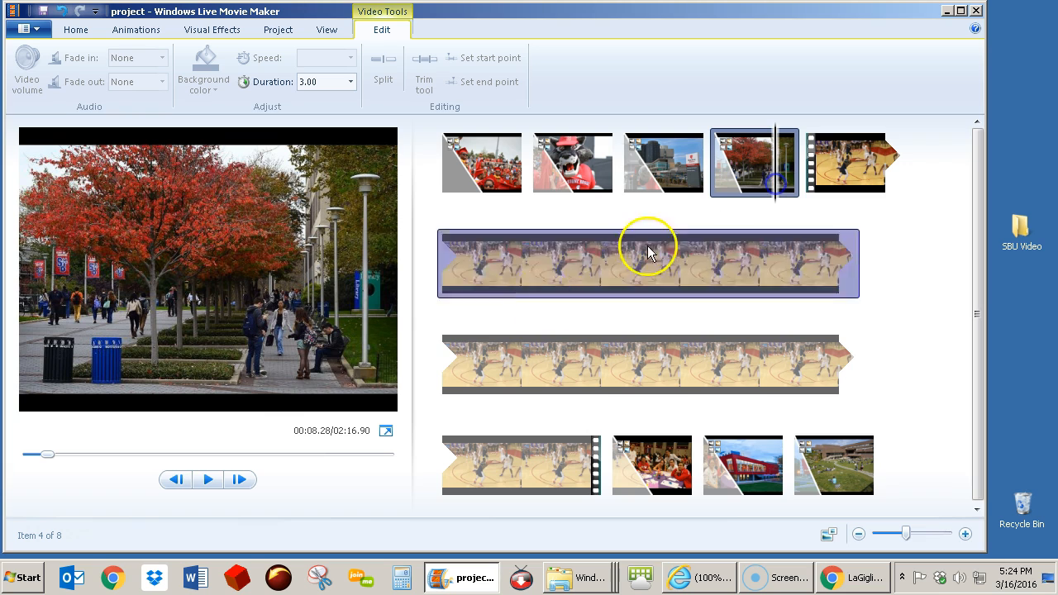
click(214, 480)
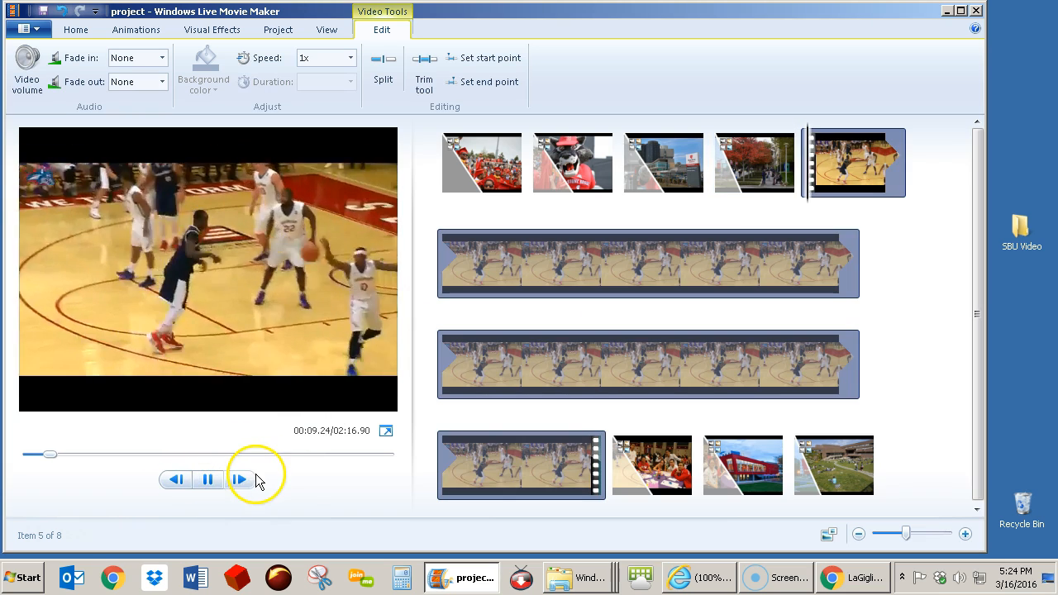
Split the basketball video at 00:37.19 on the timeline and delete the footage after the split
click(208, 480)
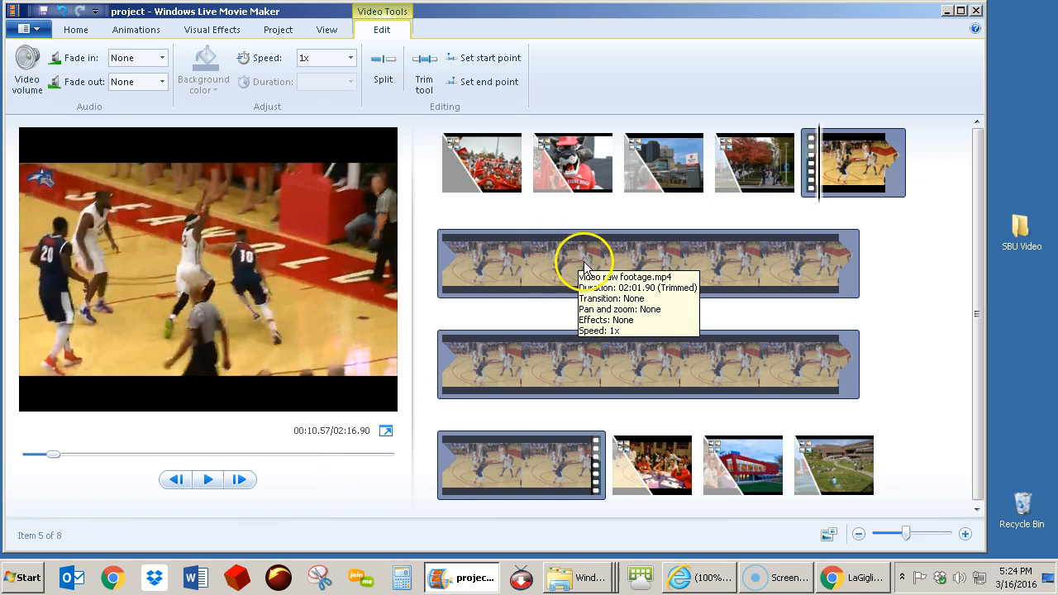
drag(542, 266, 604, 275)
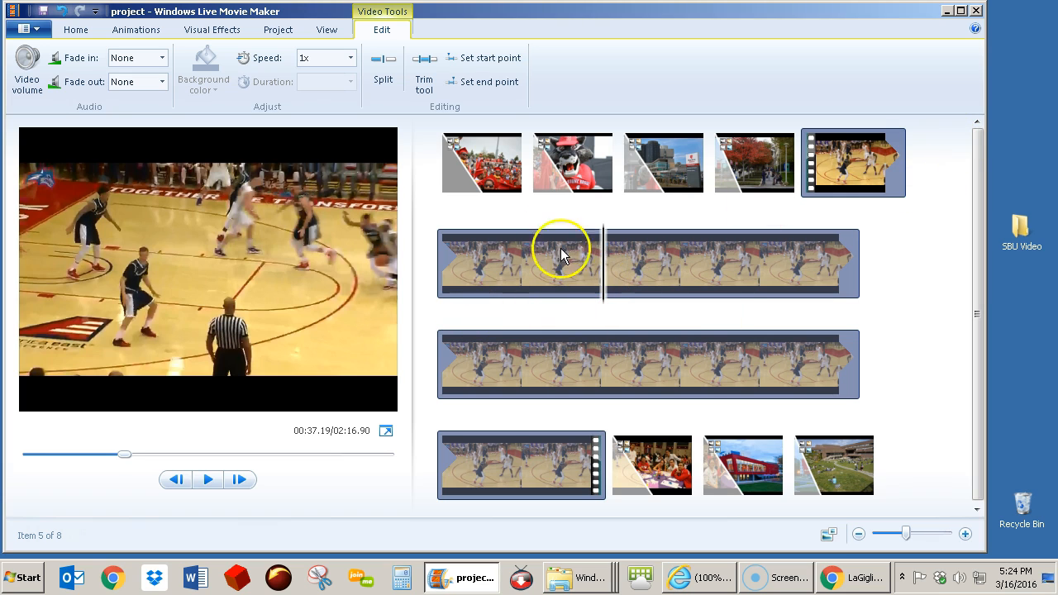
click(386, 66)
click(676, 270)
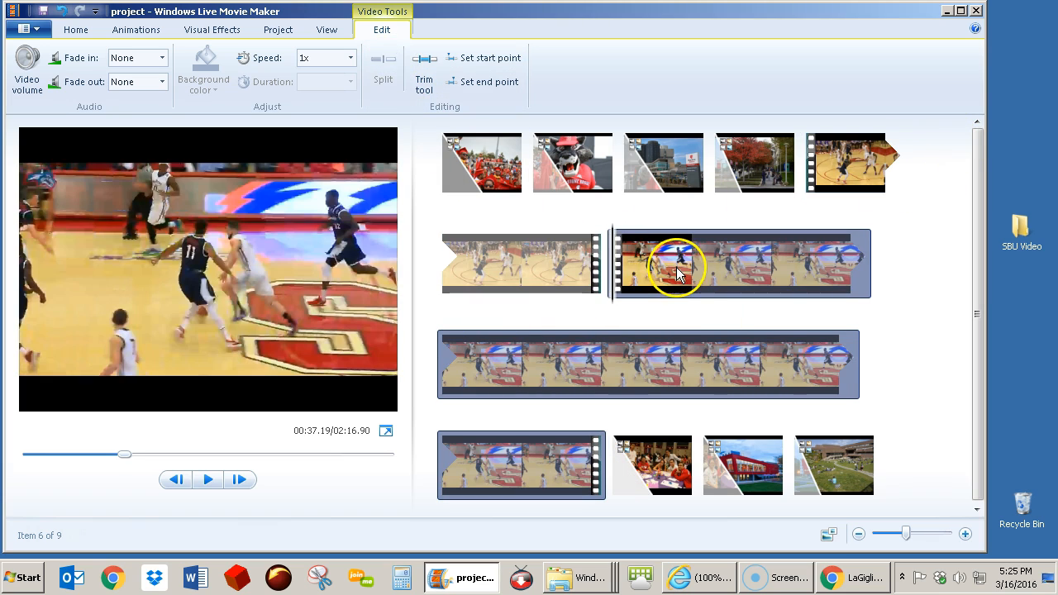
key(Delete)
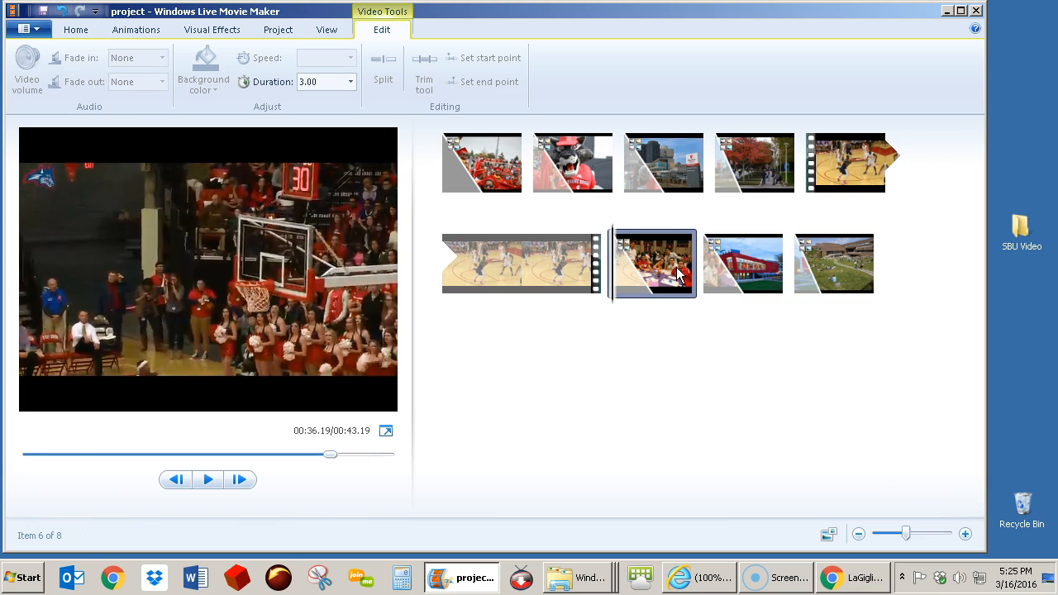
Apply the Crossfade transition to the trimmed basketball video and to all other items in the project
click(822, 161)
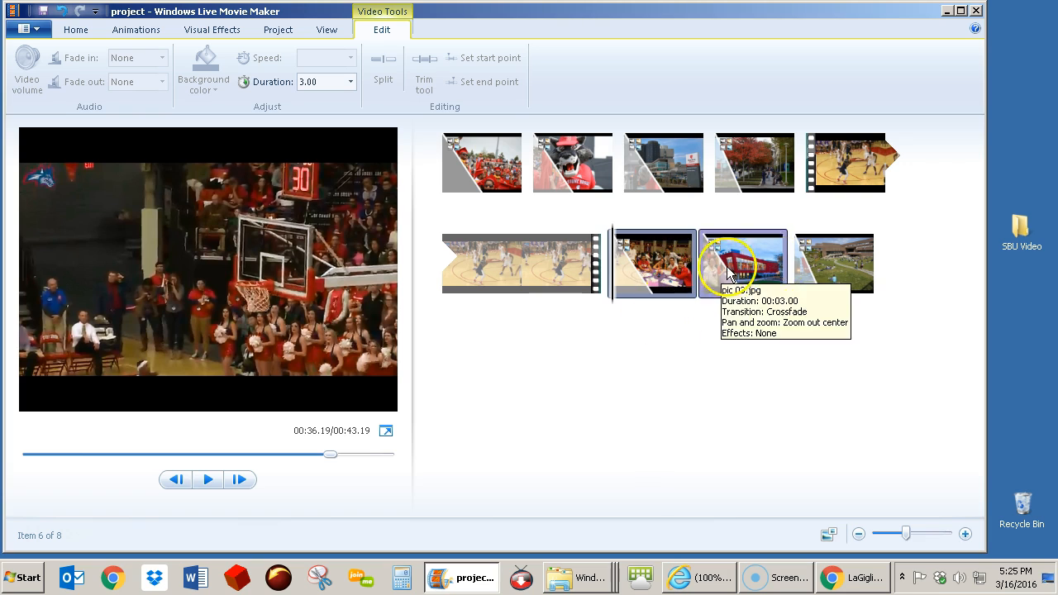
click(849, 171)
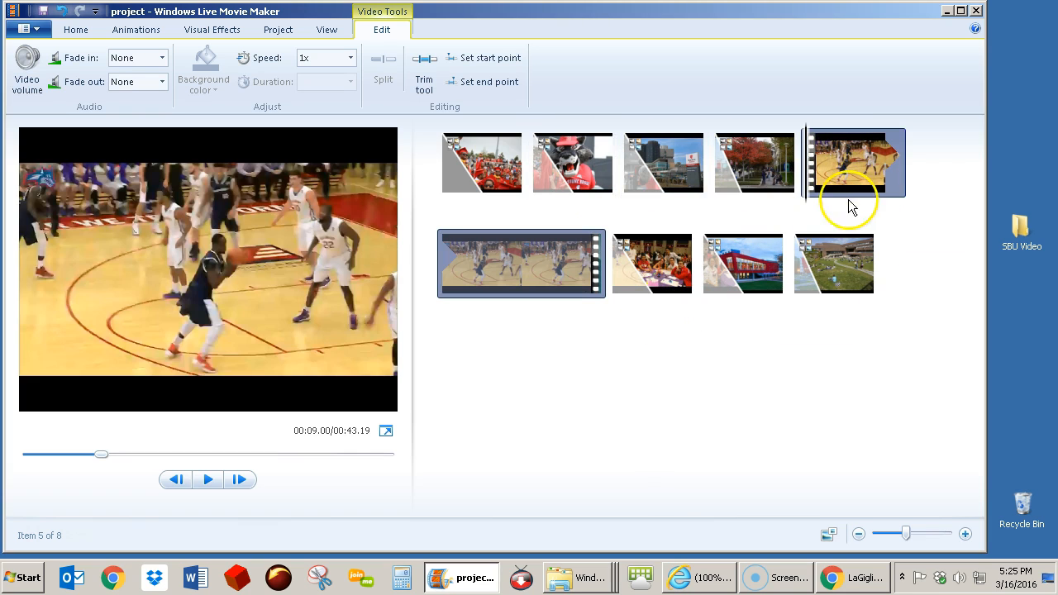
click(218, 35)
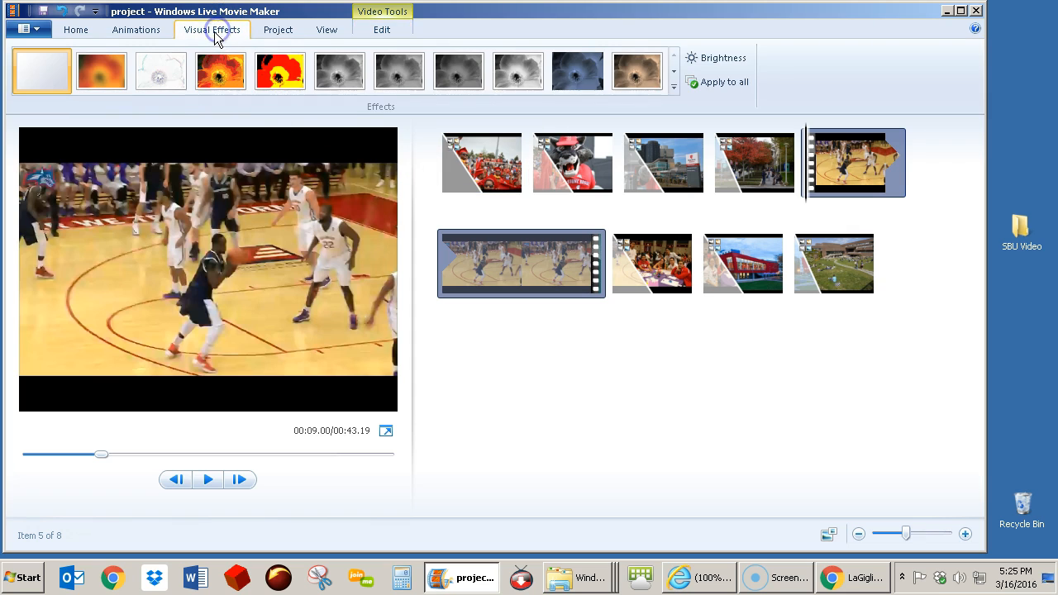
click(160, 36)
click(376, 89)
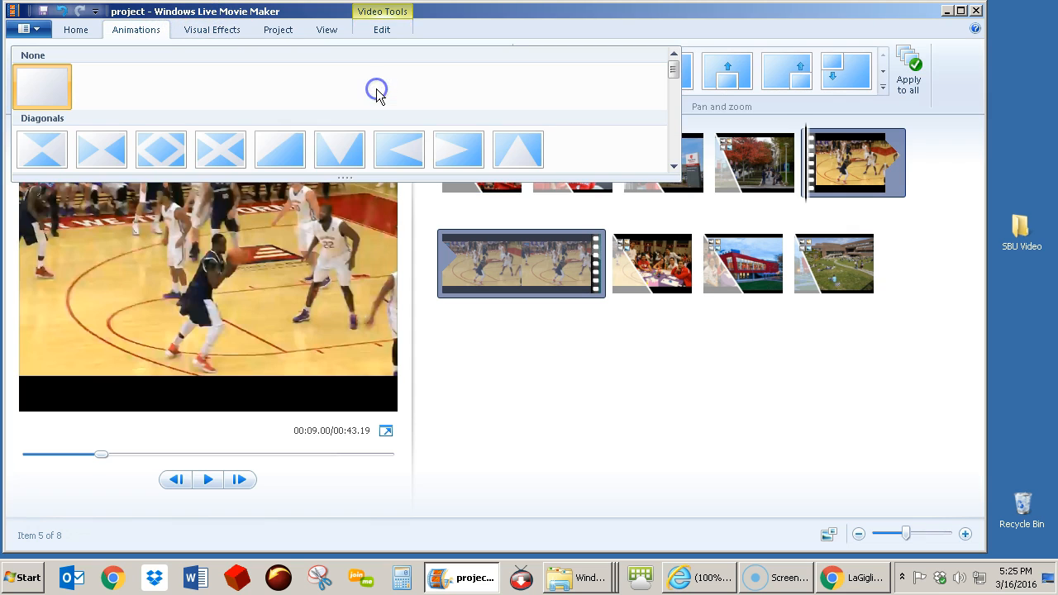
mouse_move(674, 74)
mouse_down()
mouse_move(673, 104)
mouse_move(680, 87)
mouse_up()
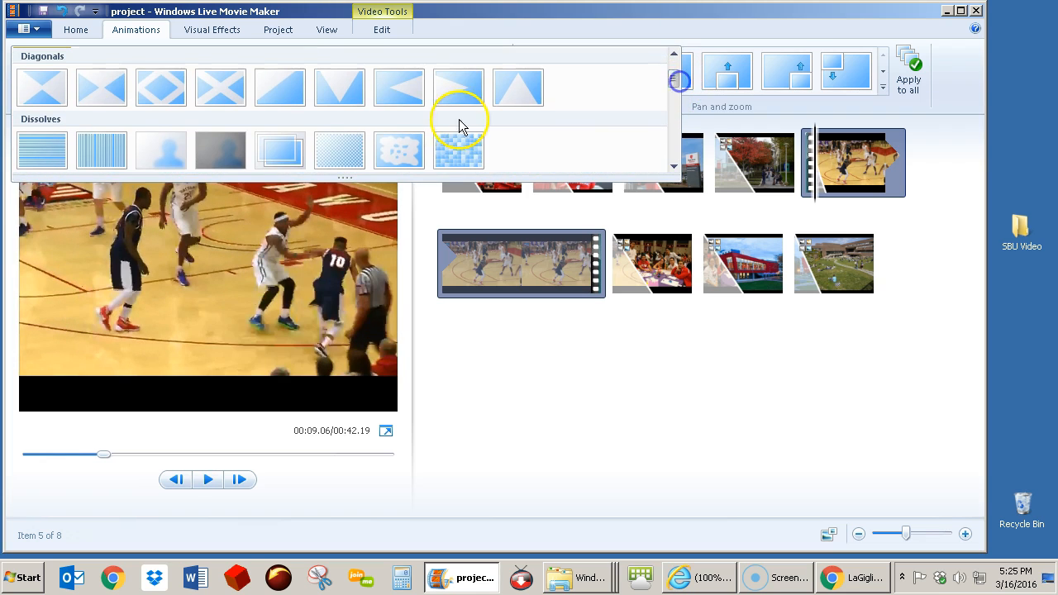
click(283, 149)
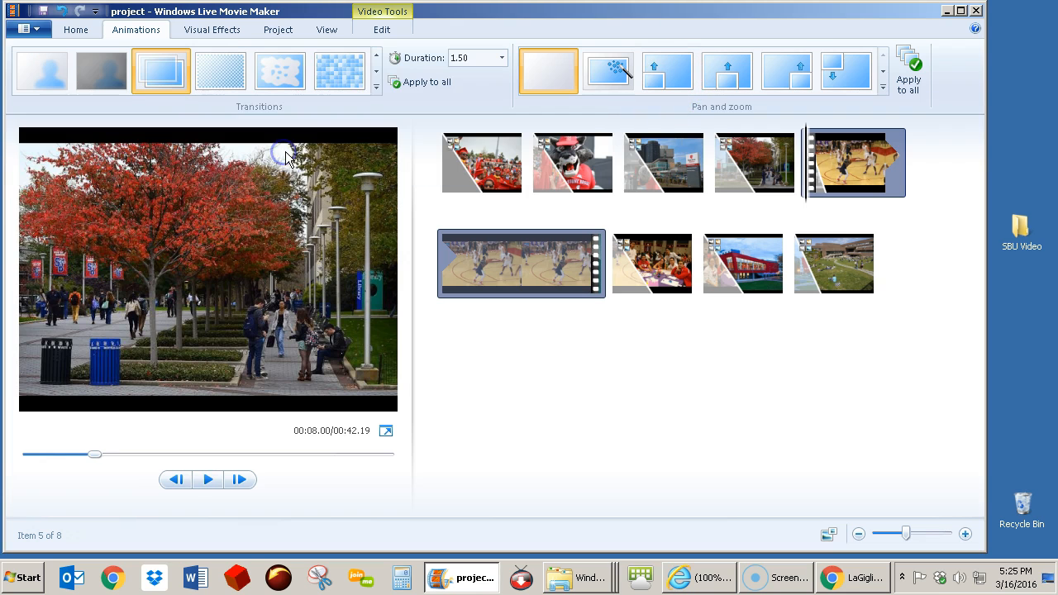
click(431, 83)
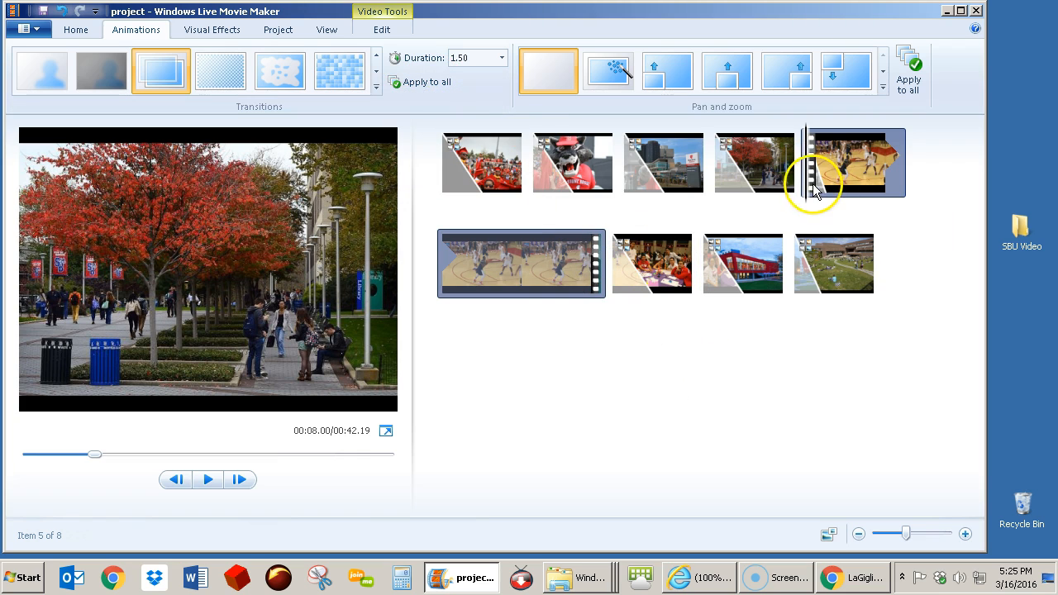
Preview the transitions from the autumn tree photo into the basketball video and from its end into the following photos
click(484, 180)
click(207, 479)
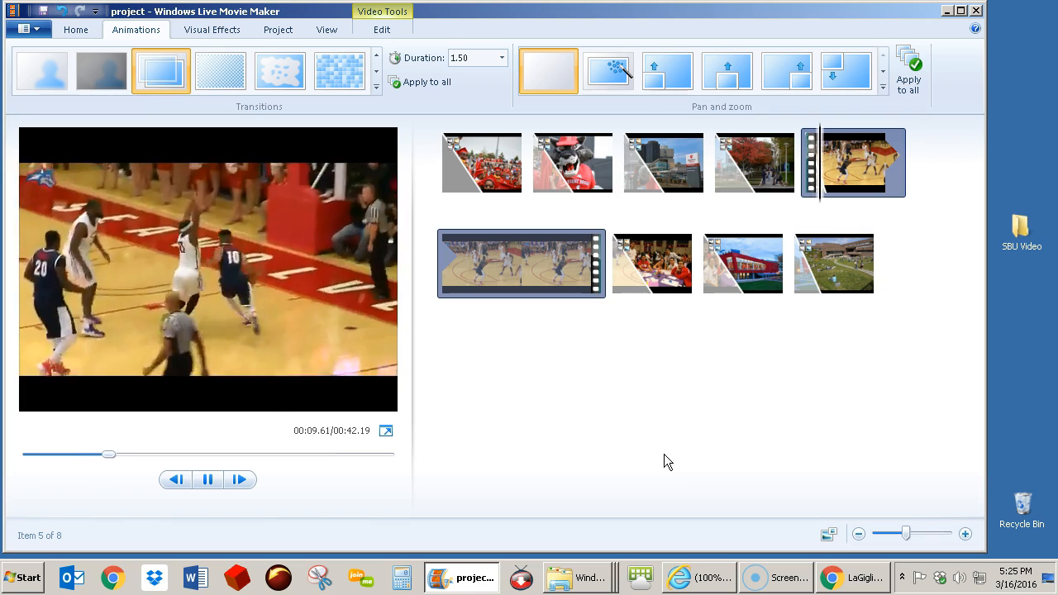
click(578, 245)
drag(523, 257, 579, 262)
click(210, 481)
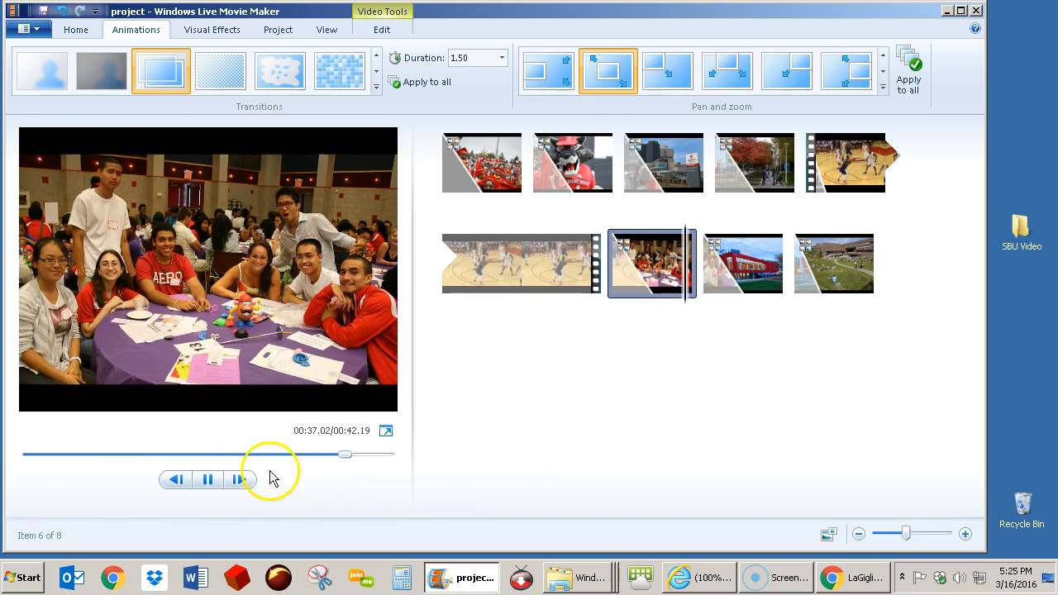
click(208, 480)
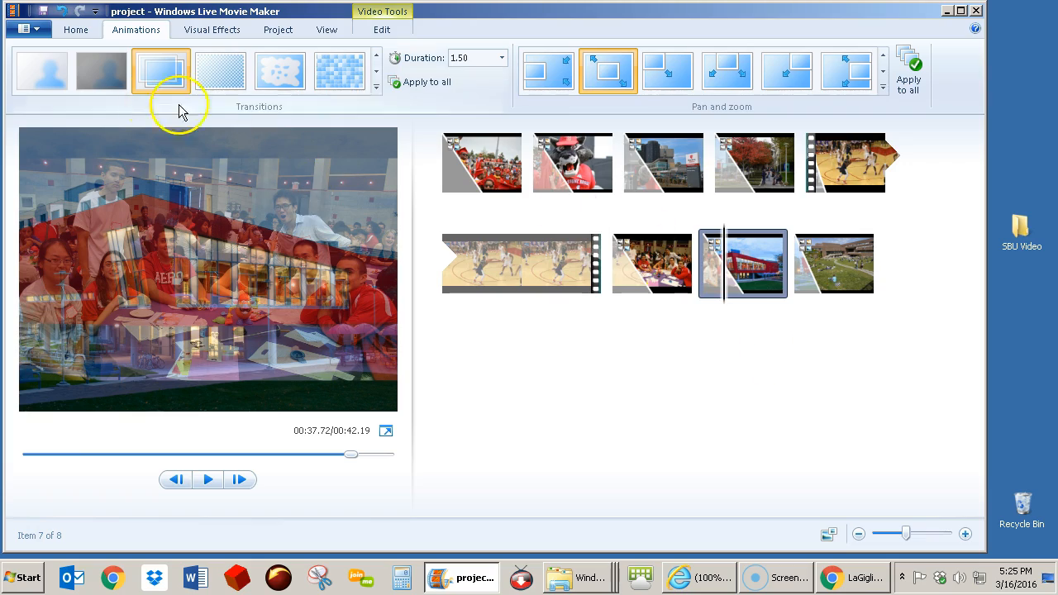
Add a title before the red building photo reading "Enrollment is 25,000 students." and move its text box slightly higher
click(75, 32)
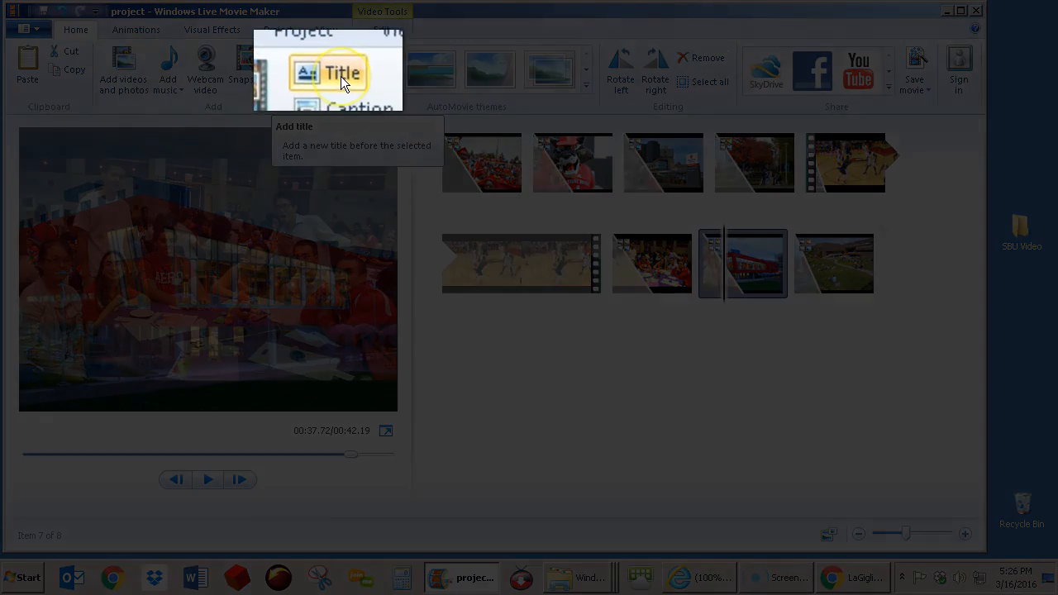
click(341, 75)
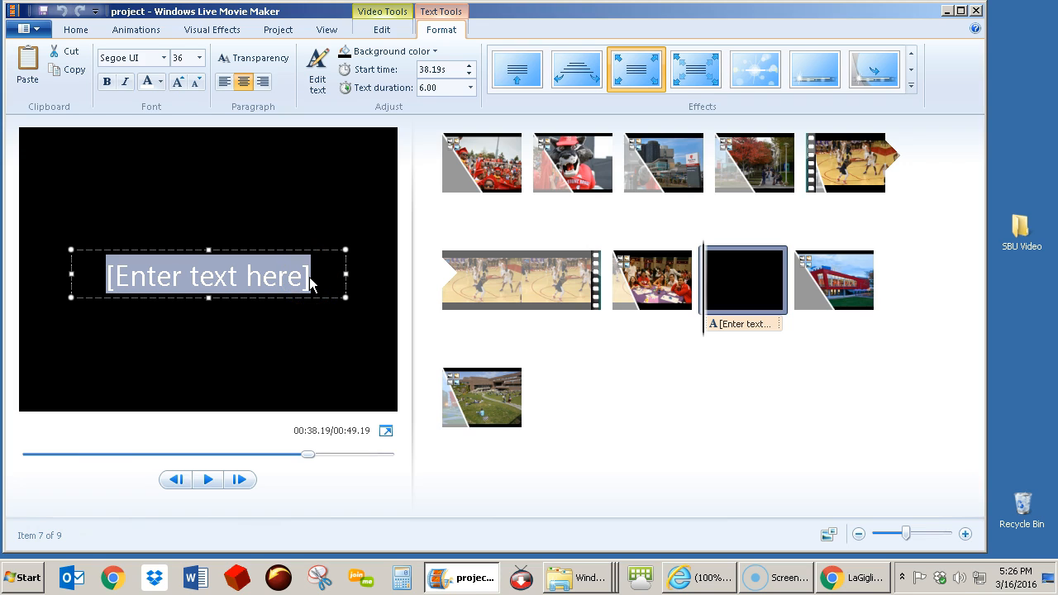
text(Enroll)
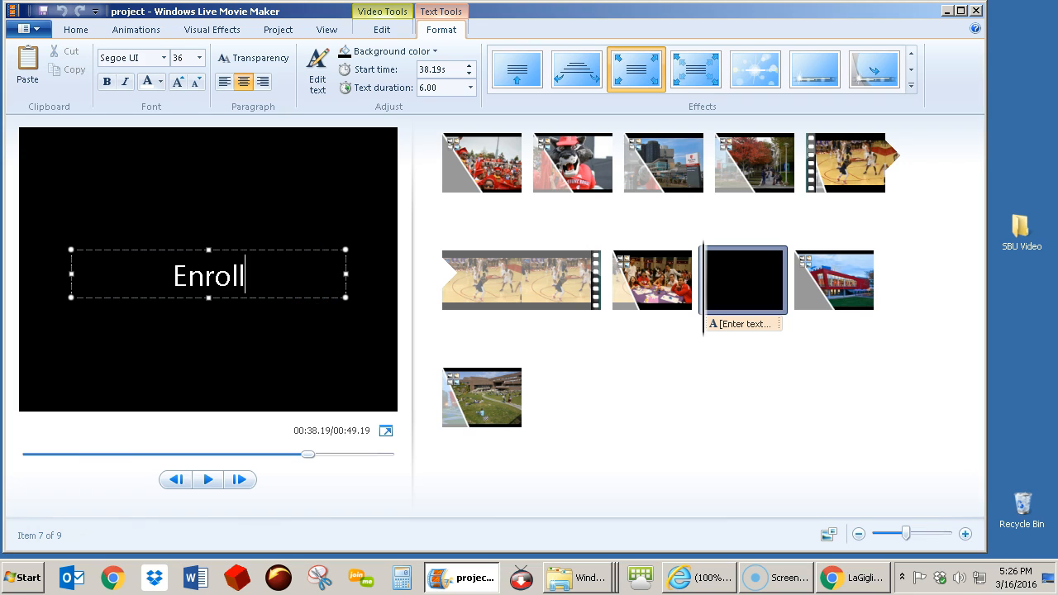
text(ment is 25,000 students.)
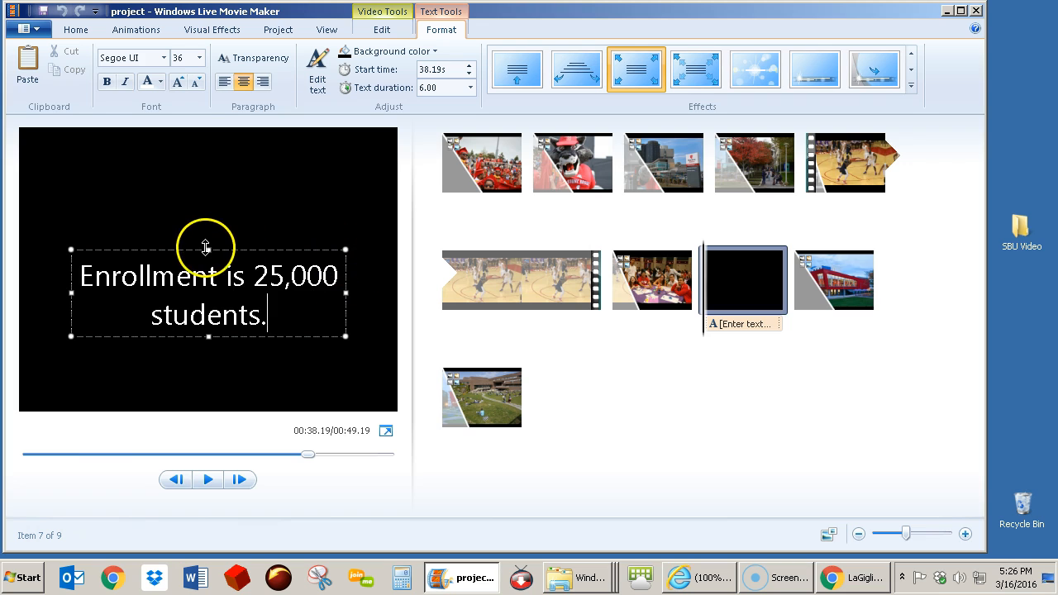
drag(223, 250, 228, 224)
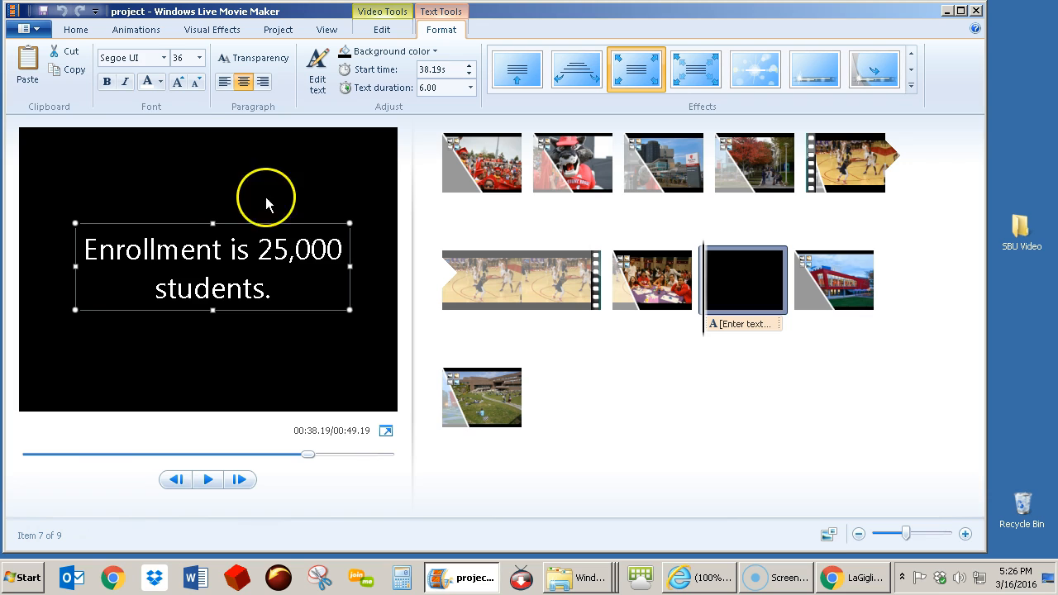
Apply the Crossfade transition to the enrollment title
click(393, 16)
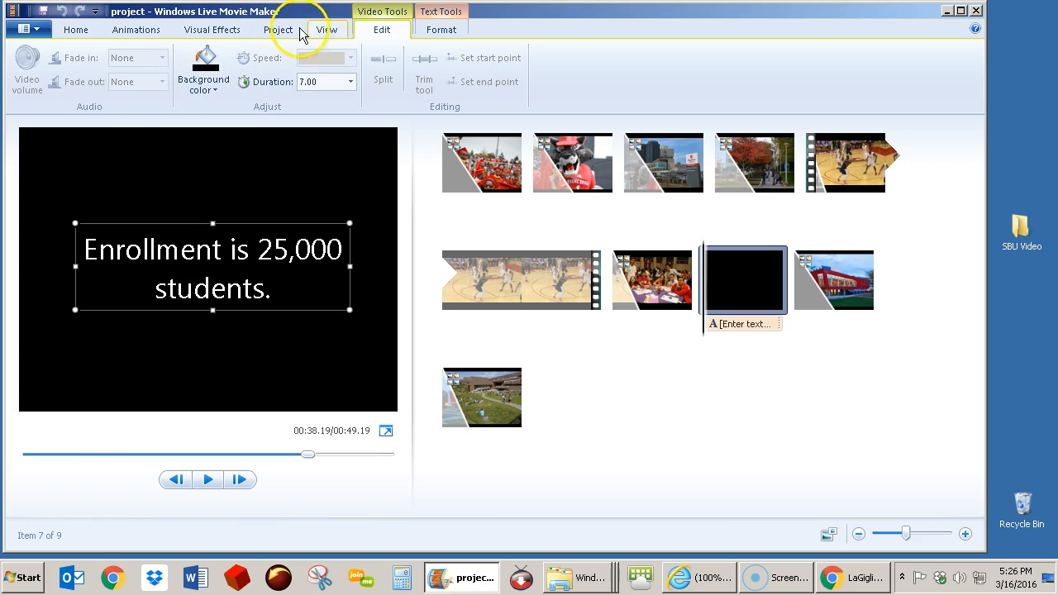
click(213, 31)
click(137, 31)
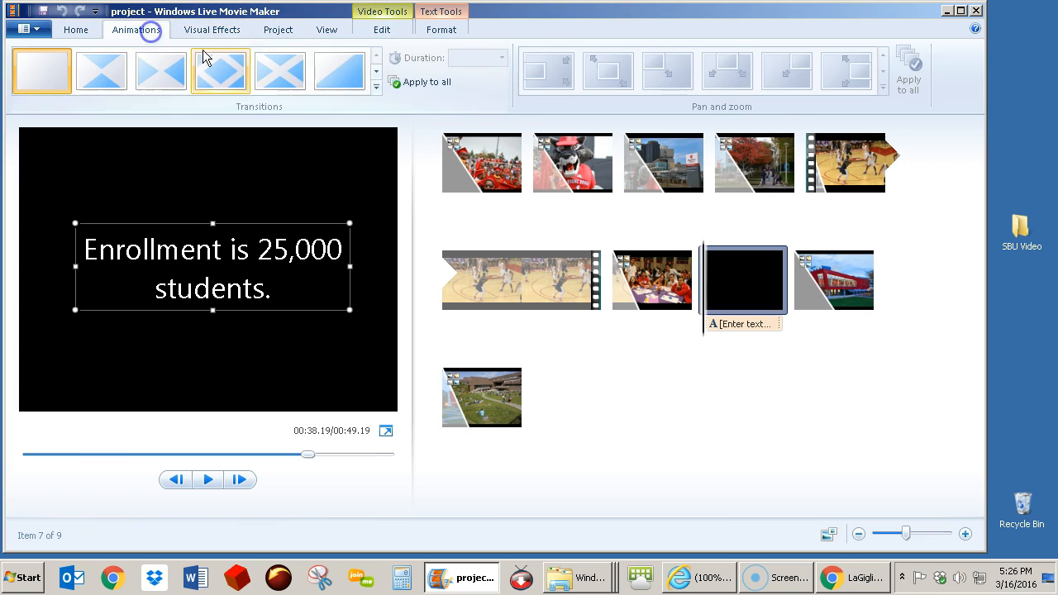
click(373, 85)
drag(675, 68, 675, 92)
click(325, 89)
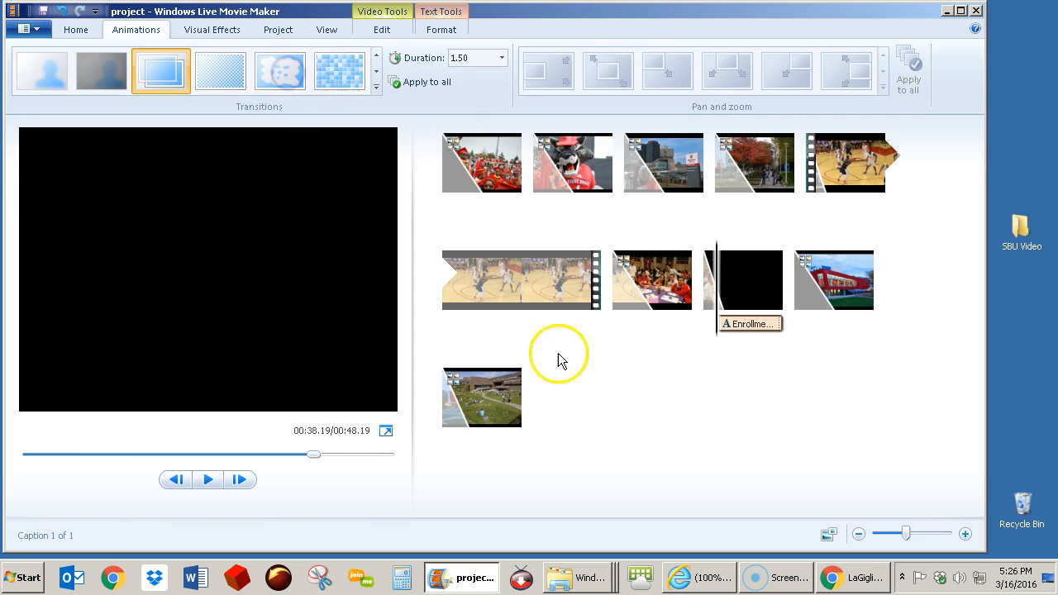
Preview the sequence from the group table photo through the enrollment title into the red building photo
drag(707, 299, 662, 299)
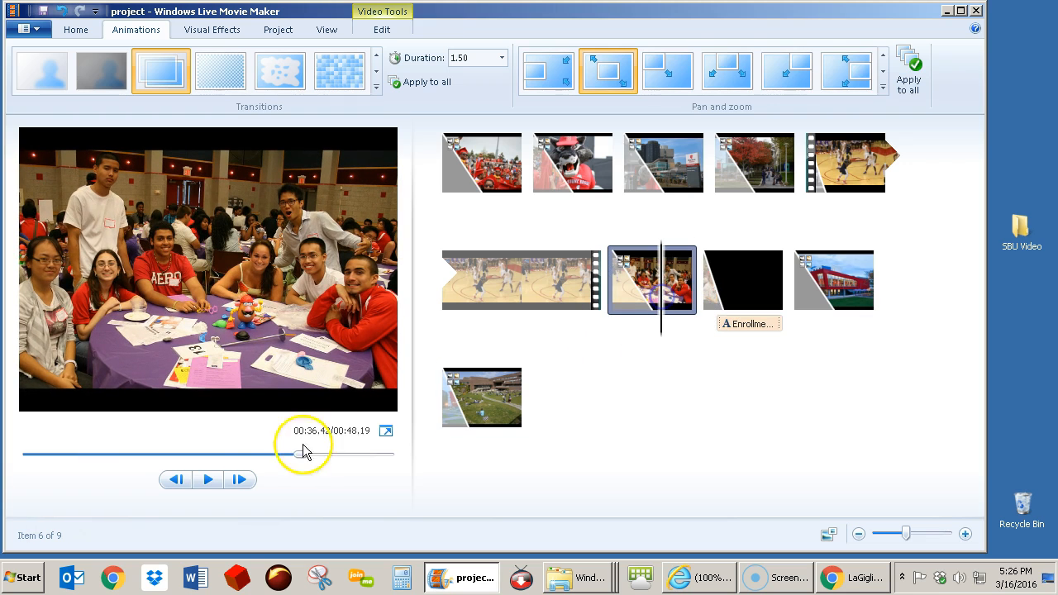
click(208, 483)
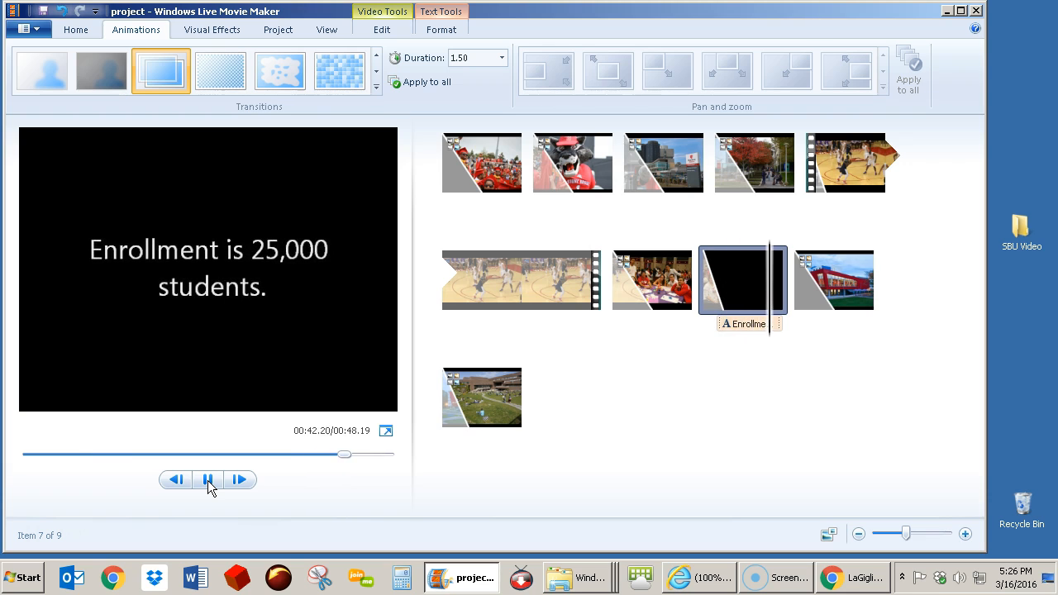
click(208, 481)
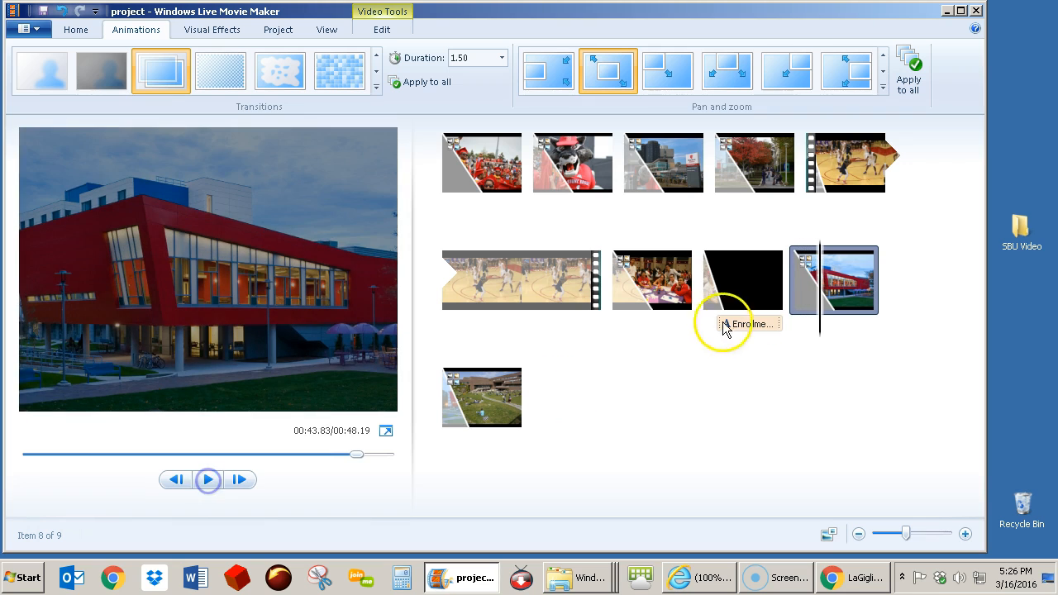
Set the enrollment title's background duration to 4.00 seconds and preview it running into the red building photo
double_click(746, 275)
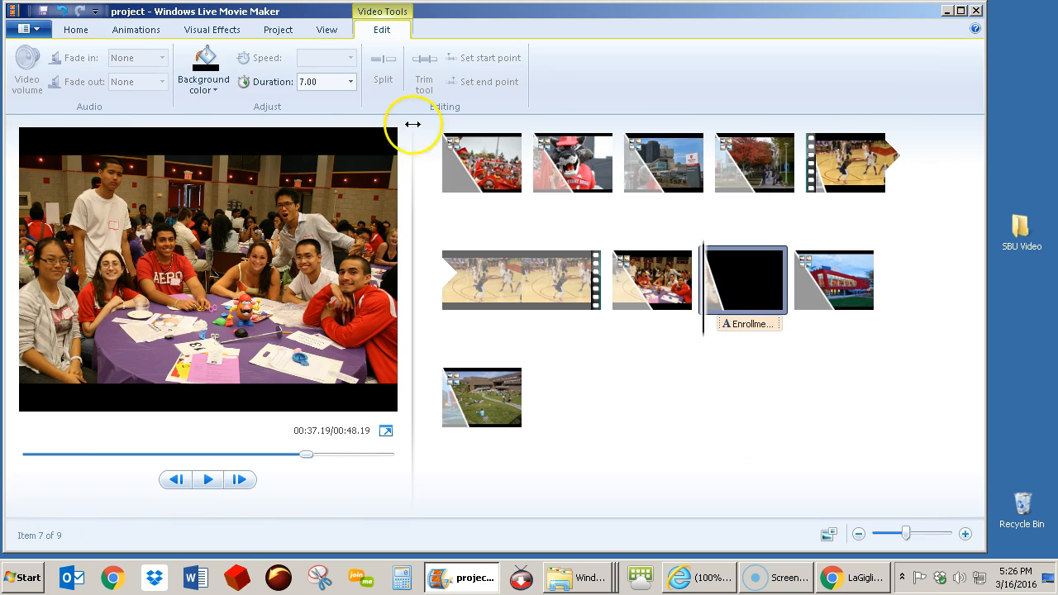
click(351, 83)
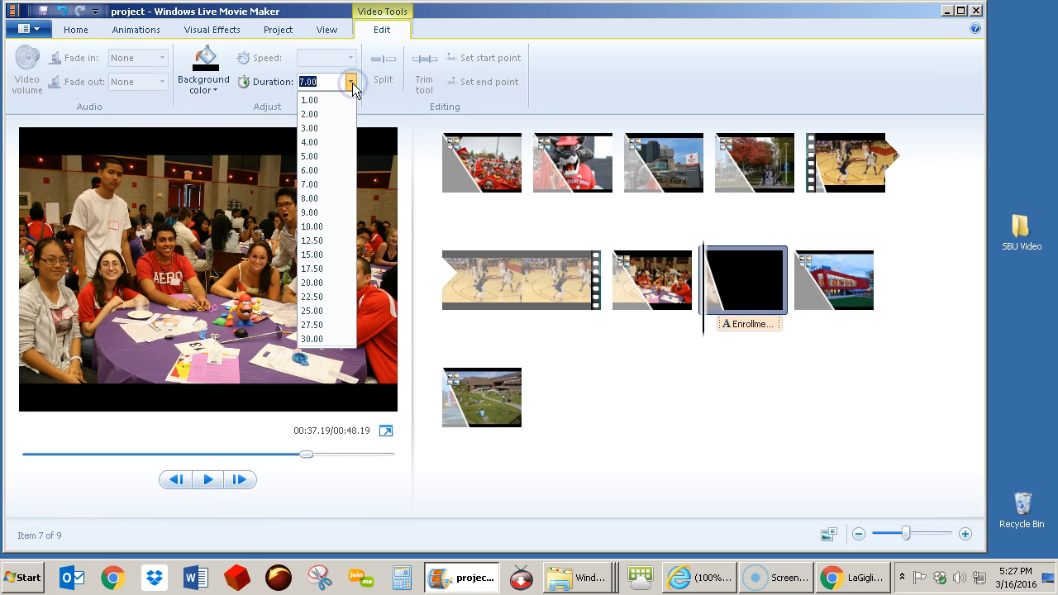
click(311, 143)
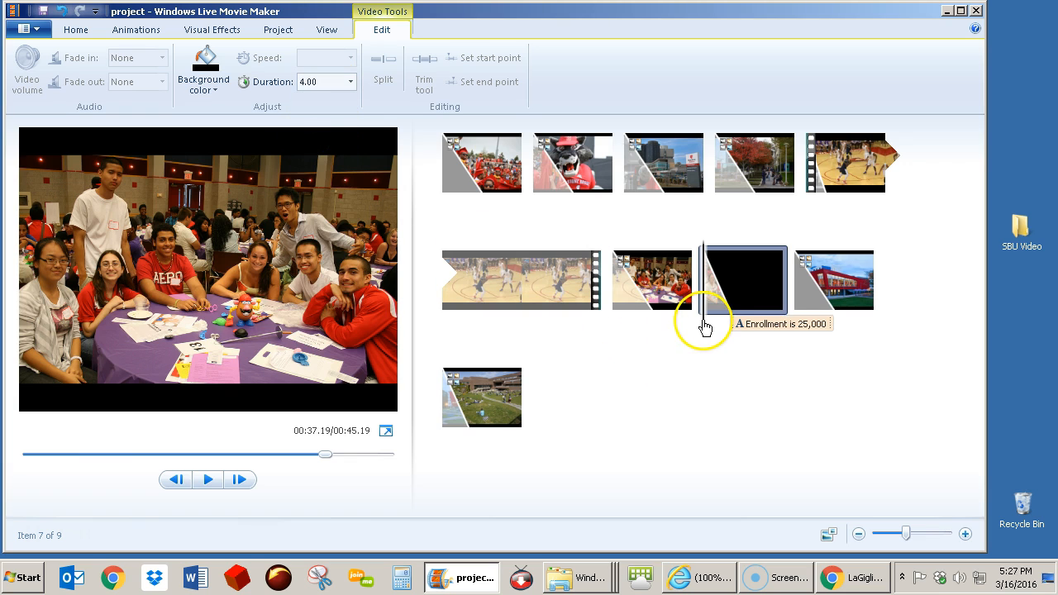
click(670, 323)
click(207, 479)
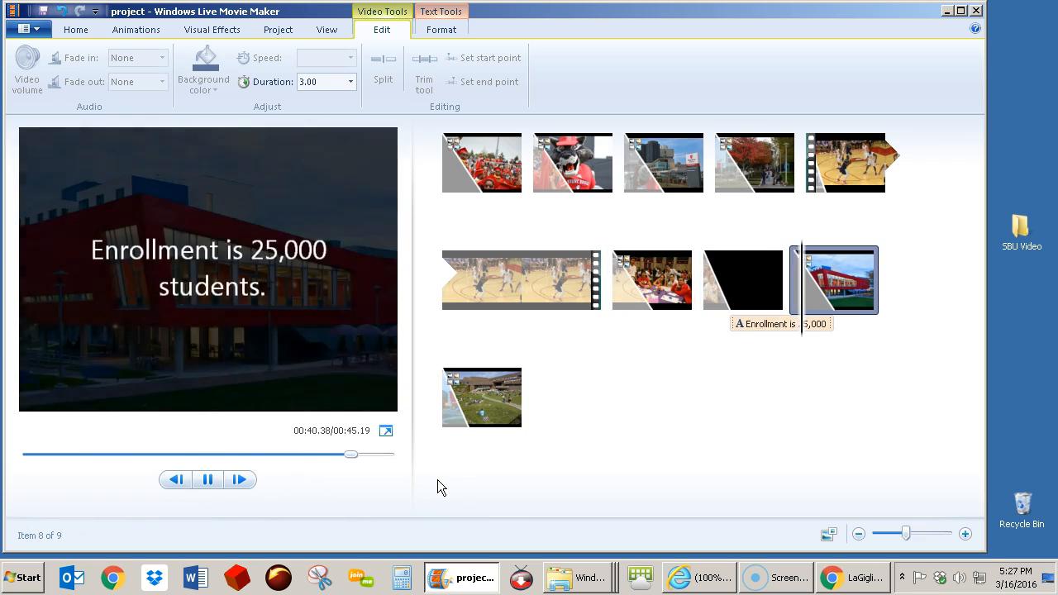
click(207, 480)
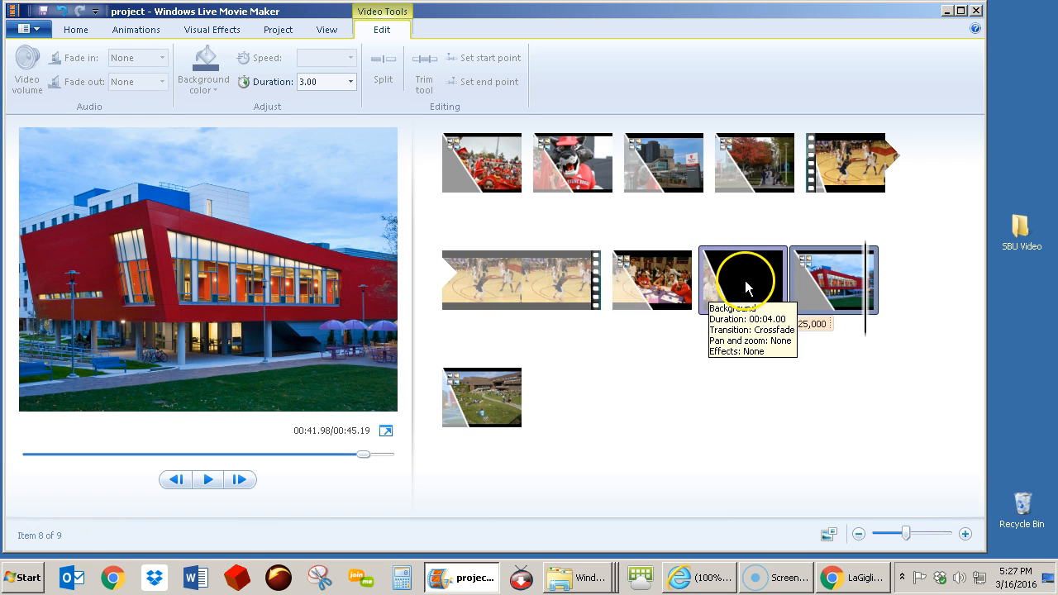
Add the music file from the SBU Video folder as the soundtrack and preview the video's opening with it
click(75, 30)
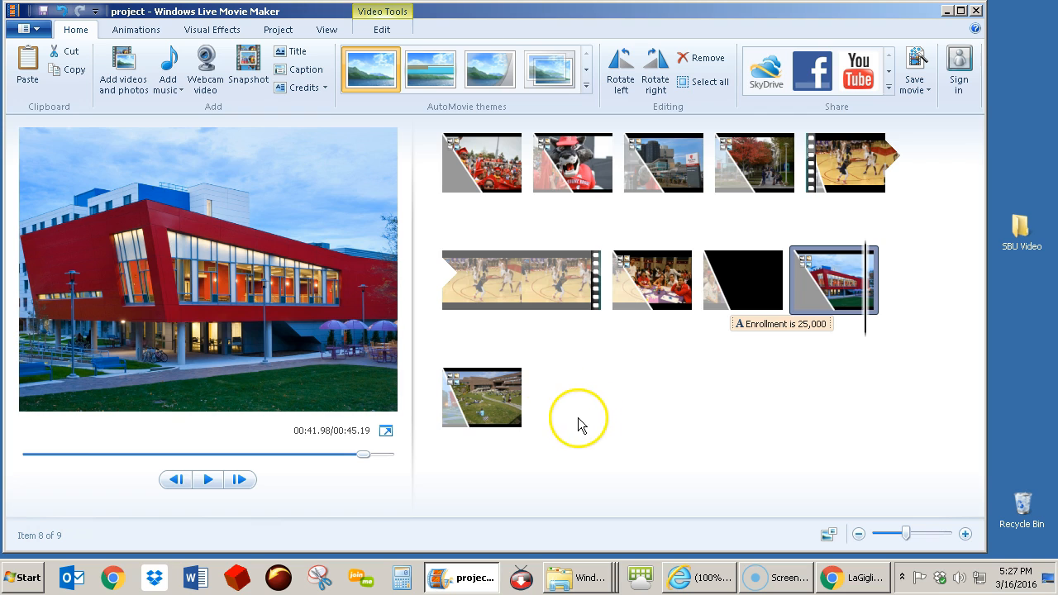
key(Right)
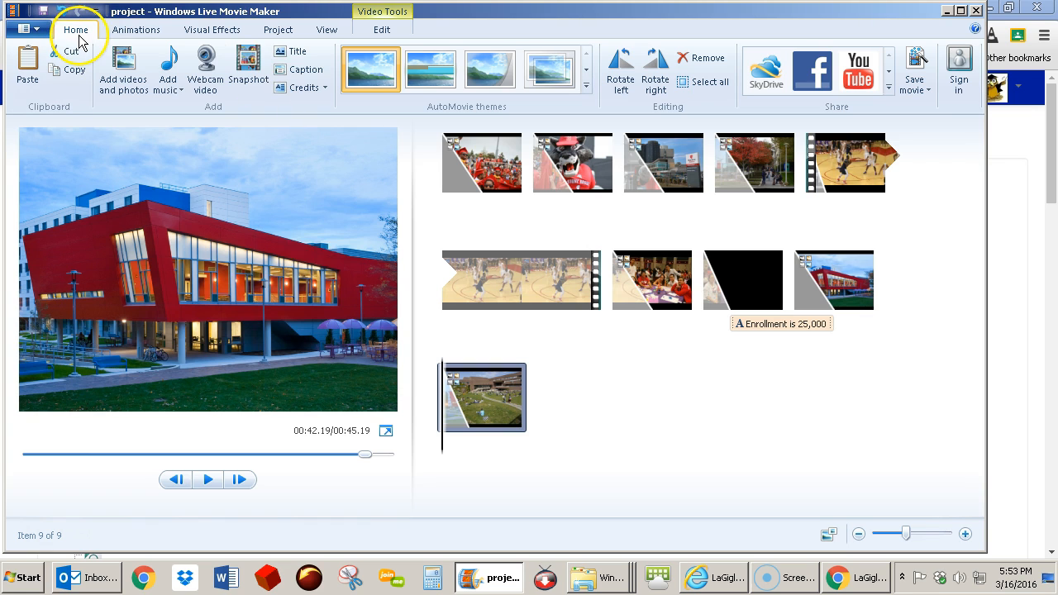
click(177, 89)
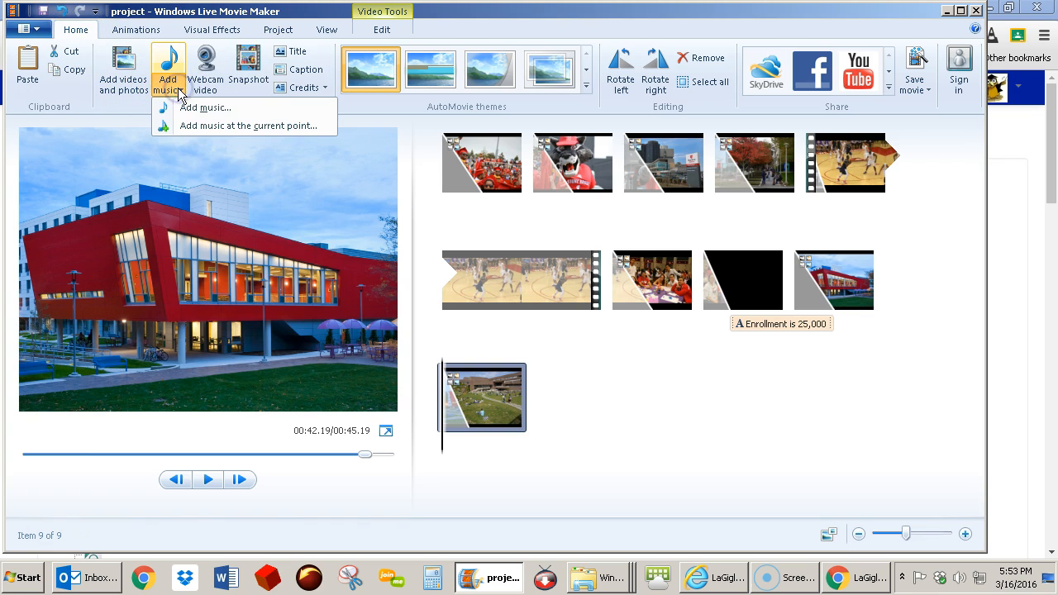
click(202, 108)
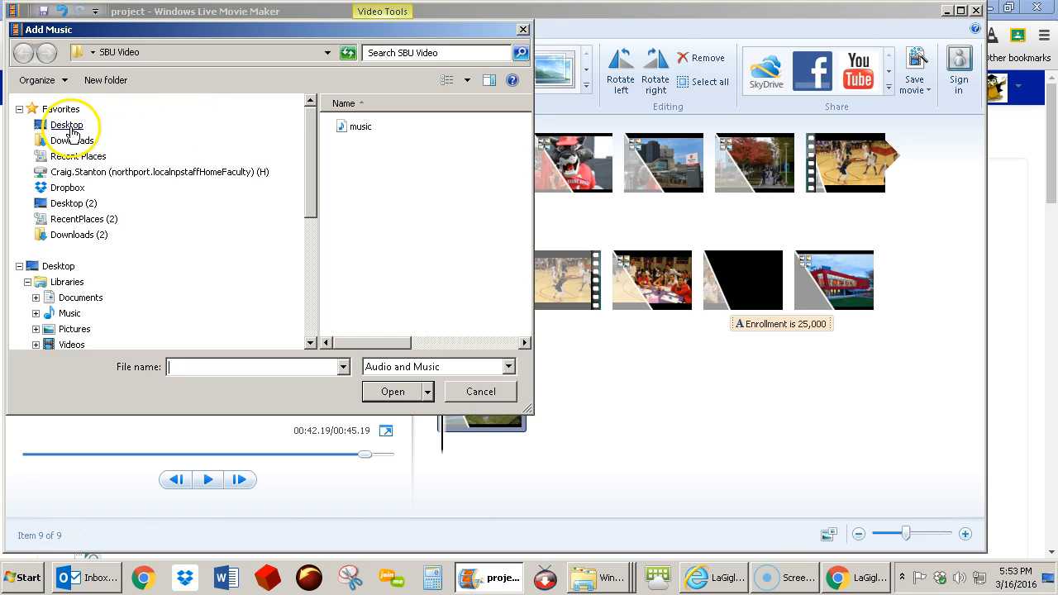
click(70, 128)
double_click(368, 208)
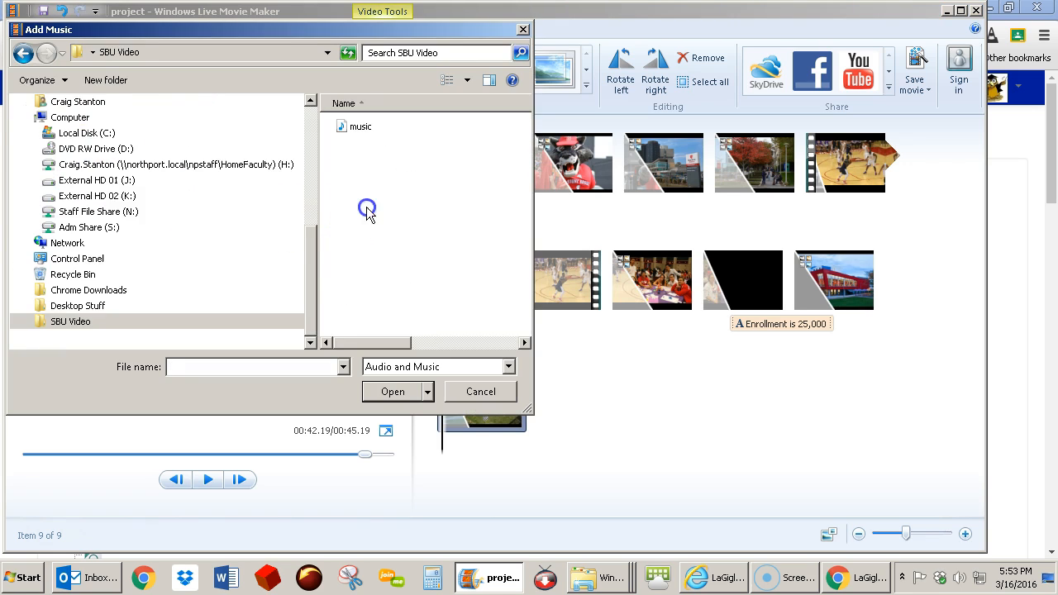
click(355, 132)
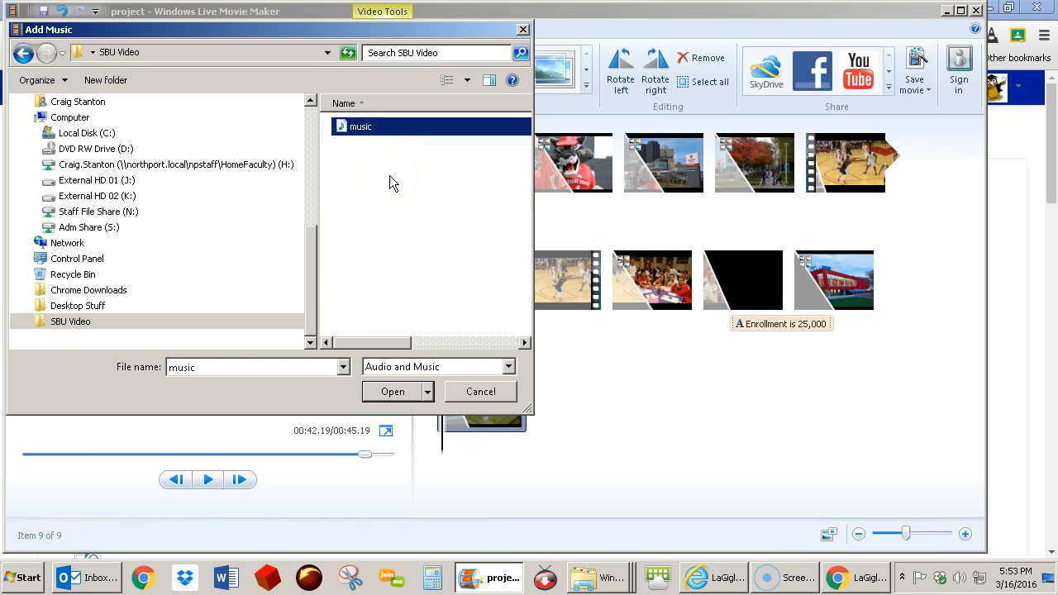
click(402, 394)
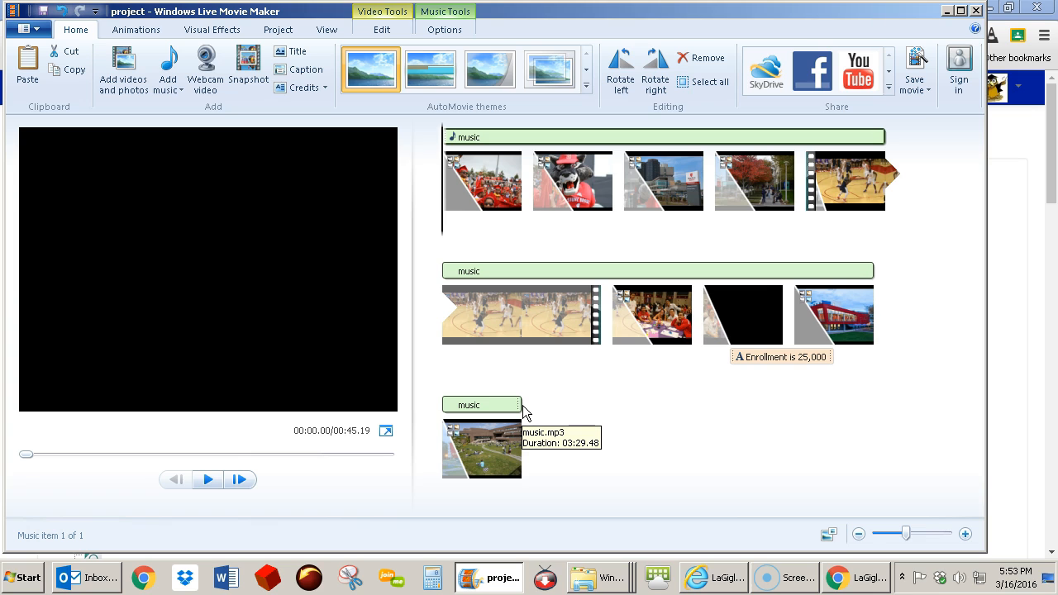
click(209, 479)
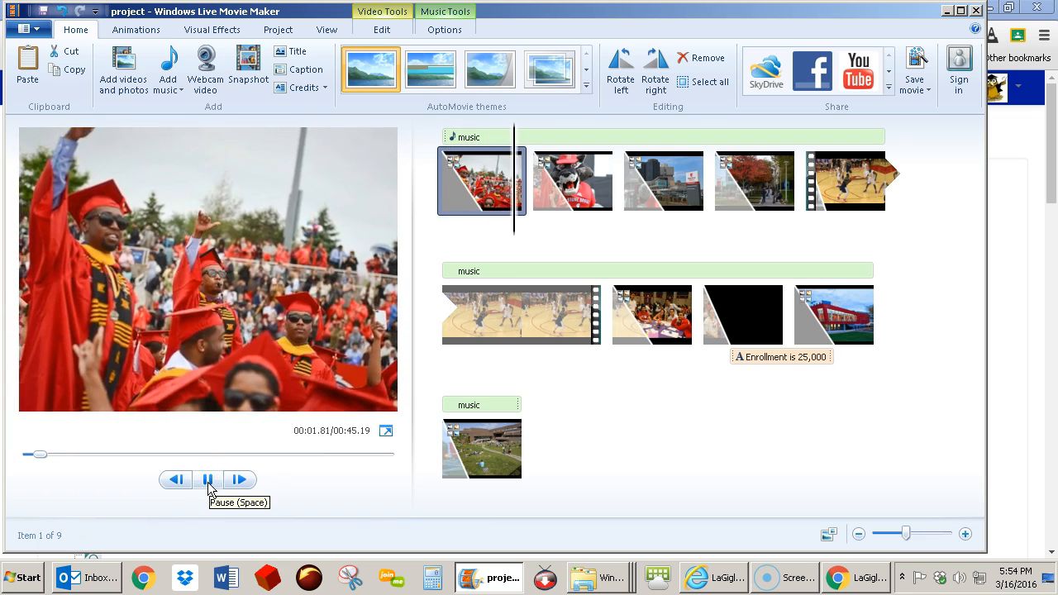
click(209, 481)
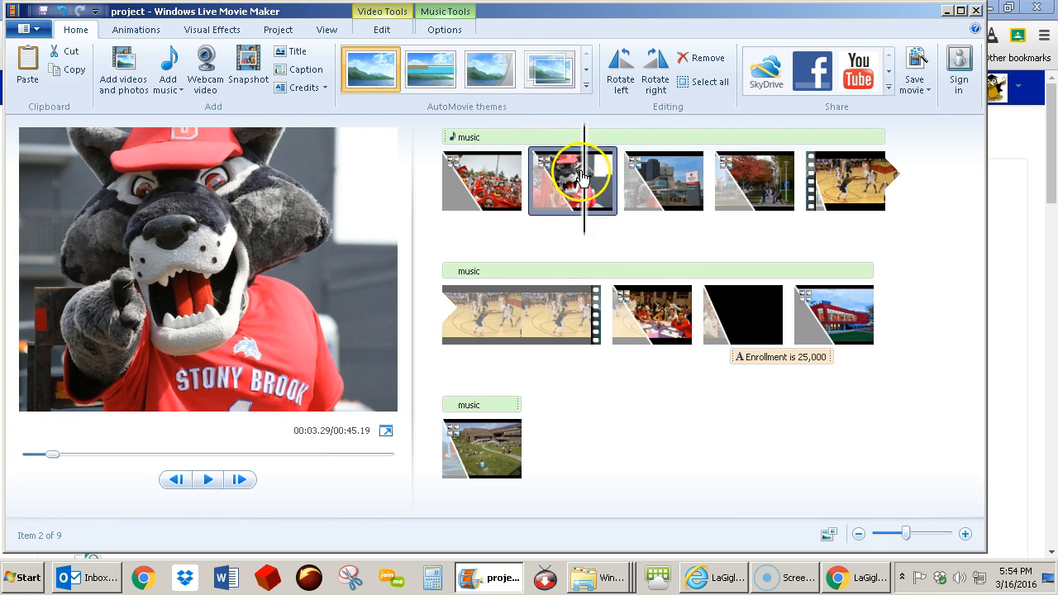
Set the music's start point to 32.36 s, during the basketball clip, and preview the video from the beginning
click(581, 268)
drag(447, 289, 566, 273)
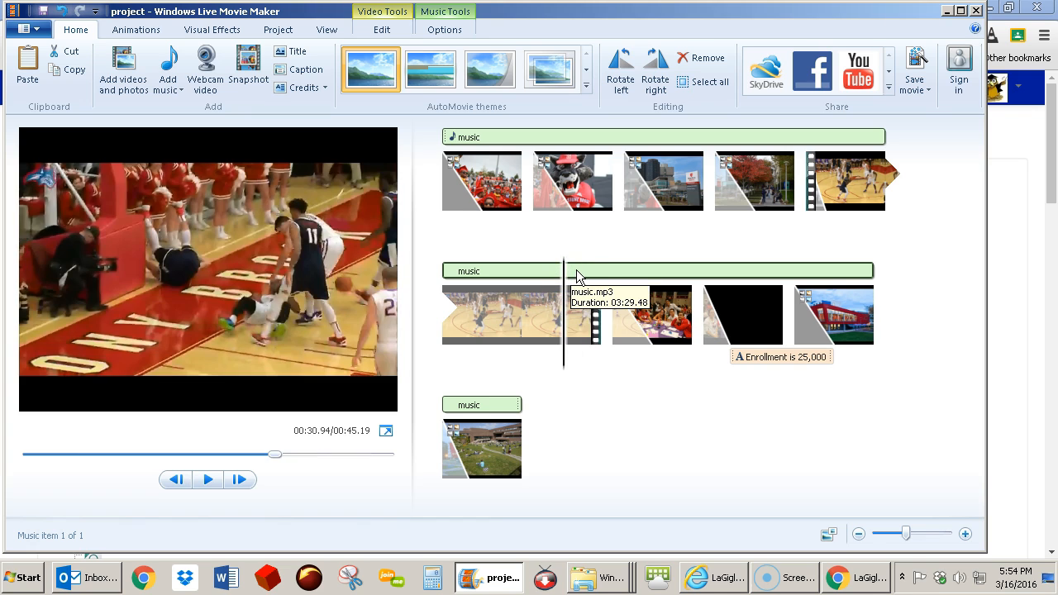
click(577, 276)
click(447, 296)
drag(445, 293, 576, 279)
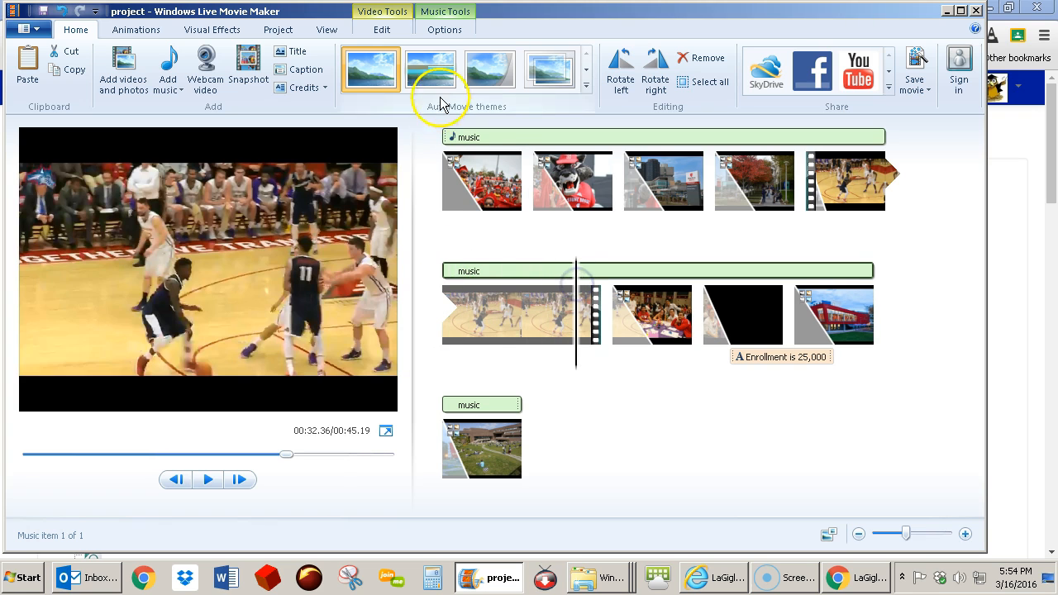
click(441, 12)
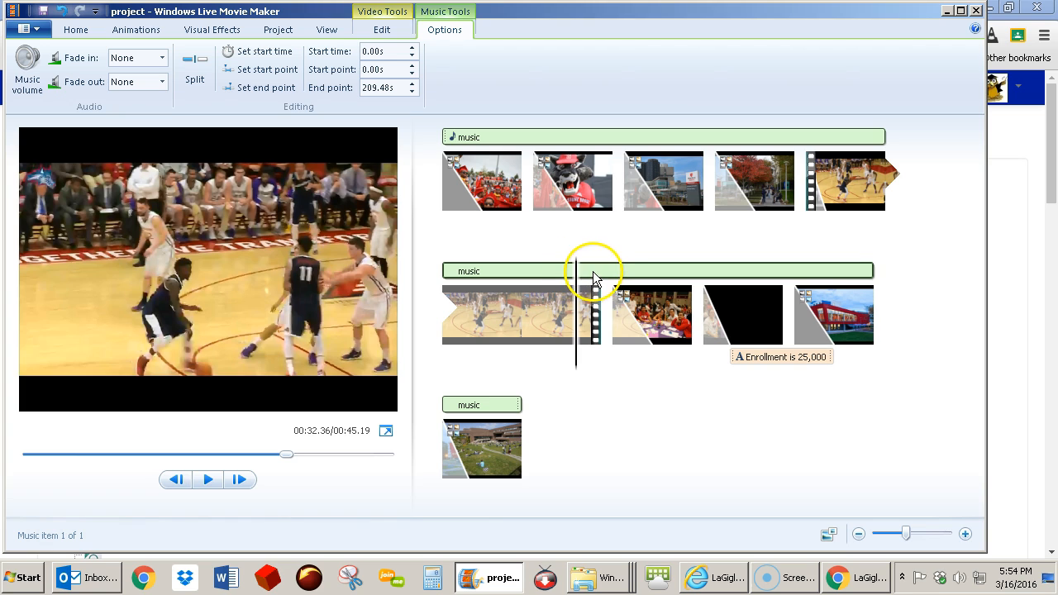
click(278, 72)
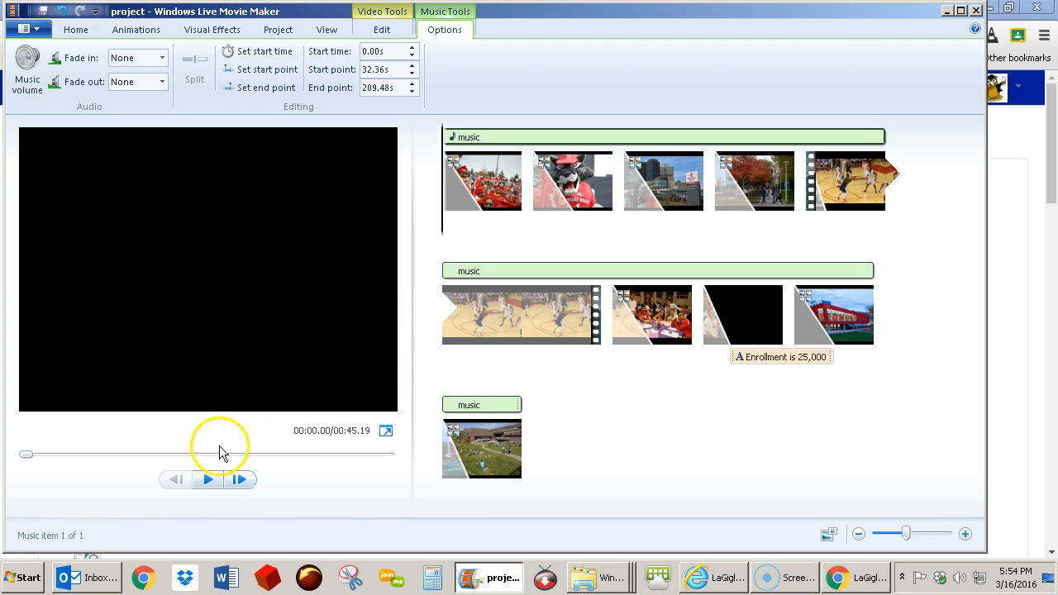
click(207, 479)
click(208, 479)
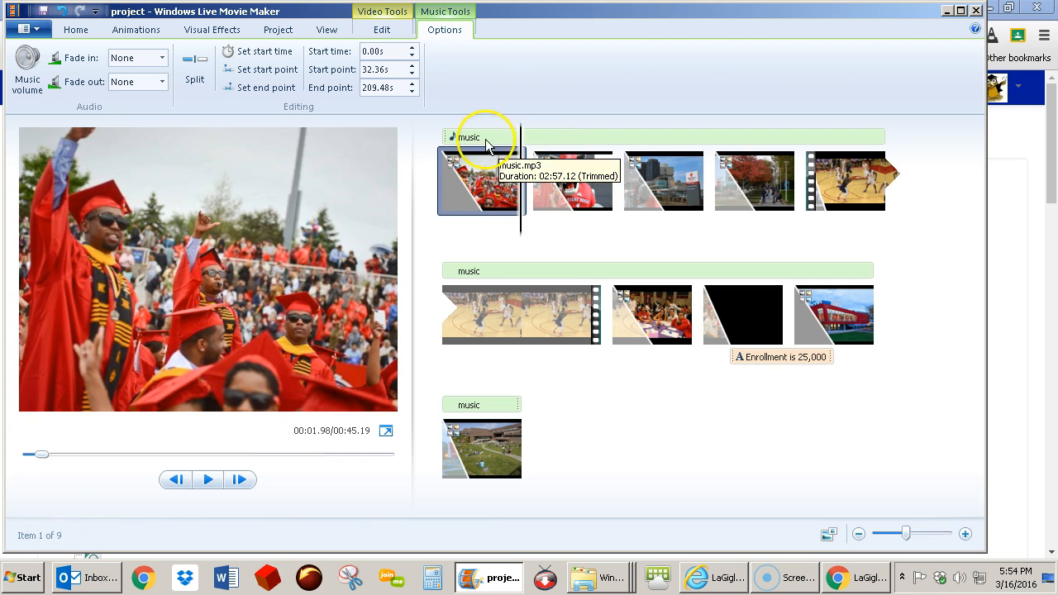
Set both the fade in and the fade out of the music track to Fast
click(543, 136)
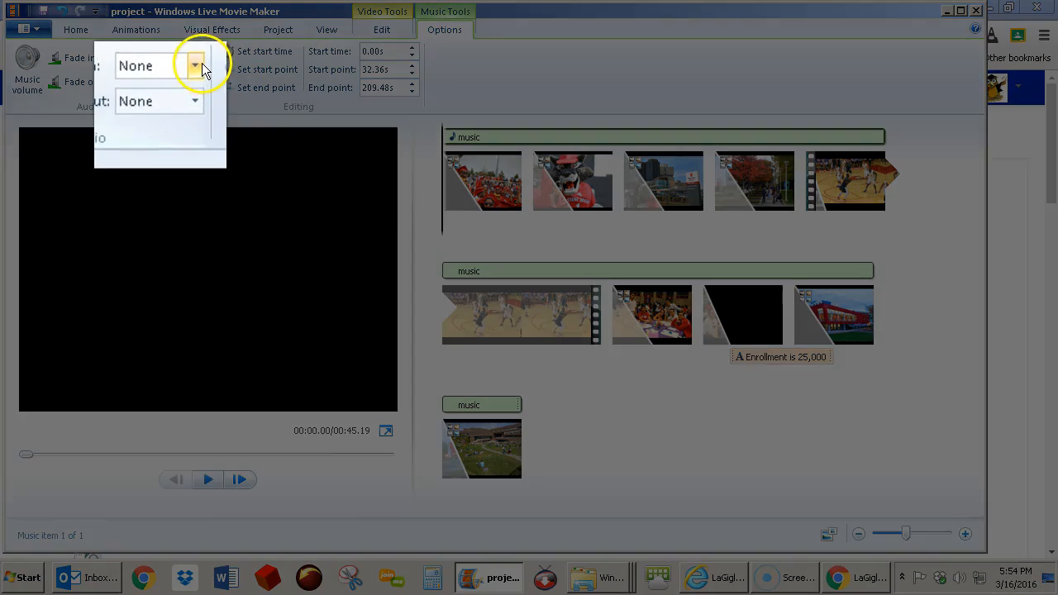
click(162, 57)
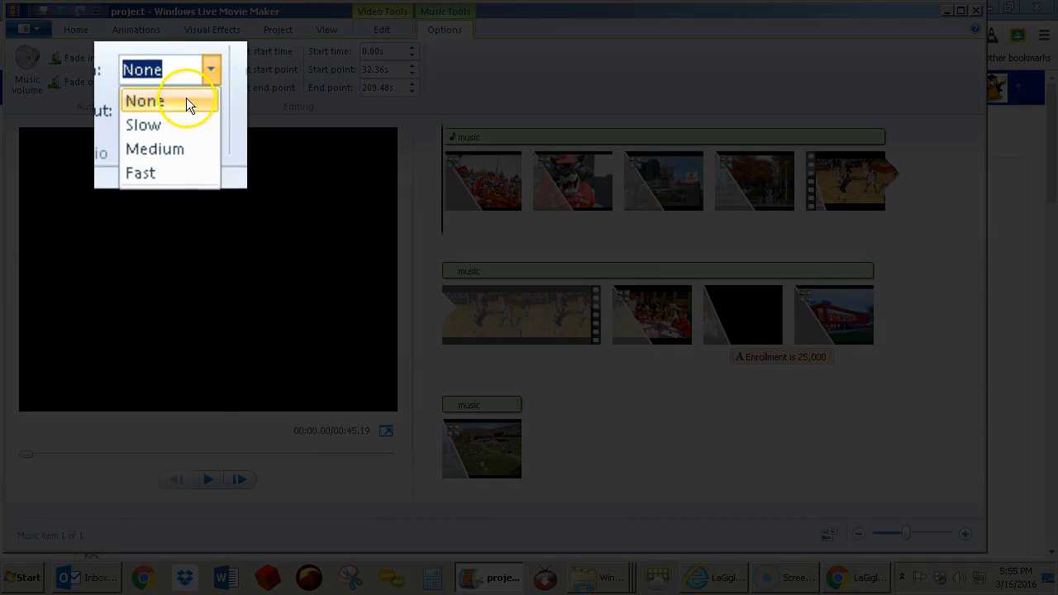
click(169, 173)
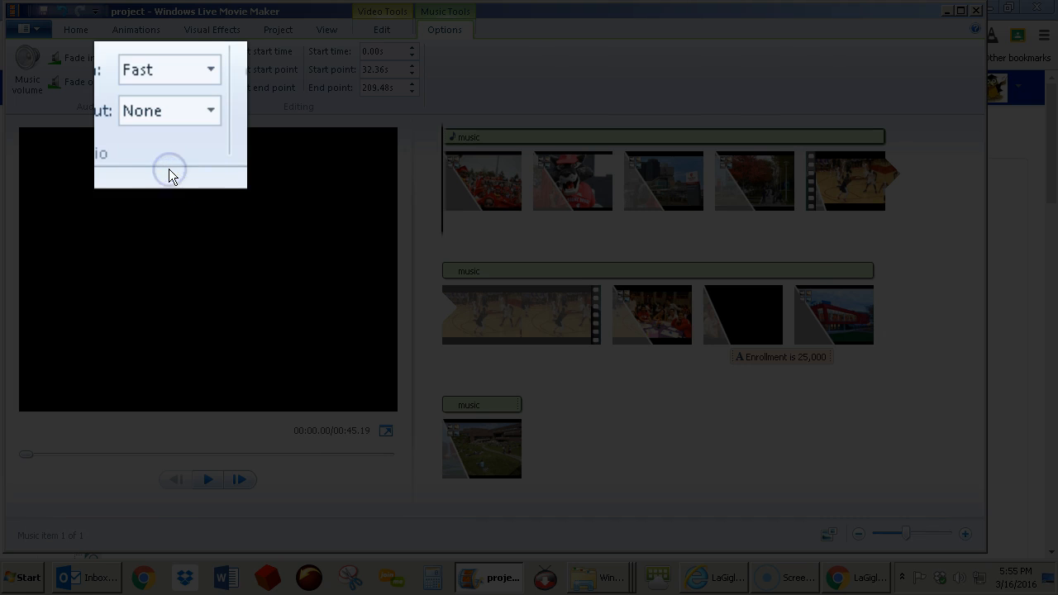
click(212, 110)
click(138, 142)
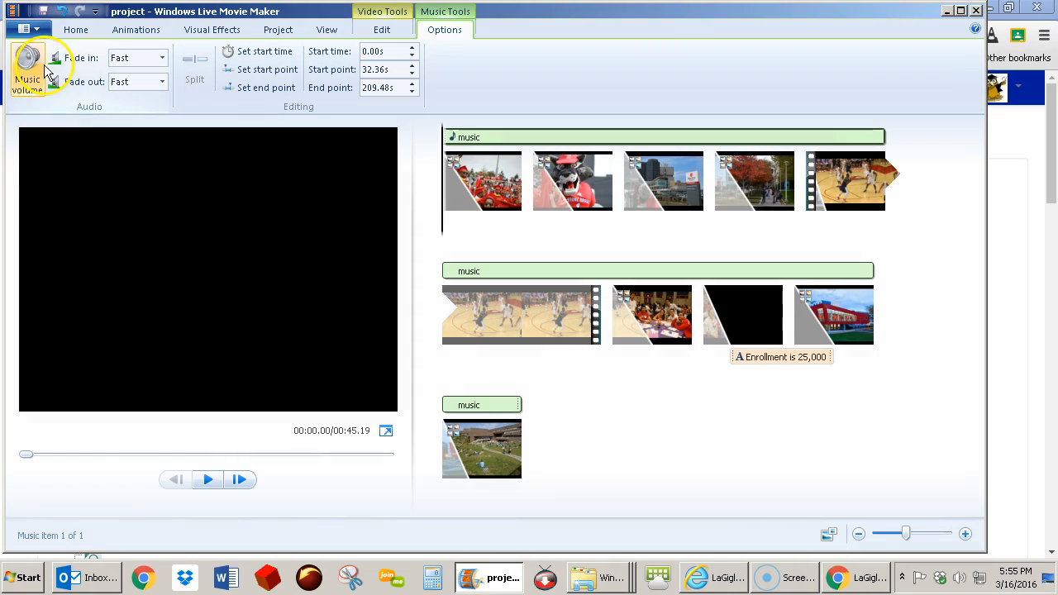
Set the music volume to maximum and preview the video from the start in full screen, stopping in the basketball clip
click(43, 70)
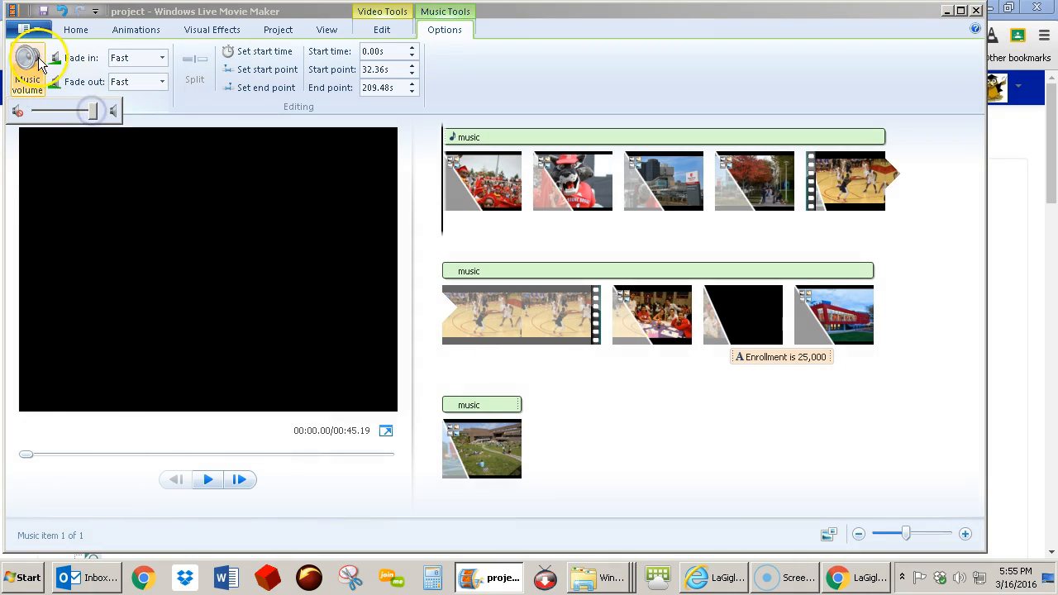
drag(83, 112, 90, 116)
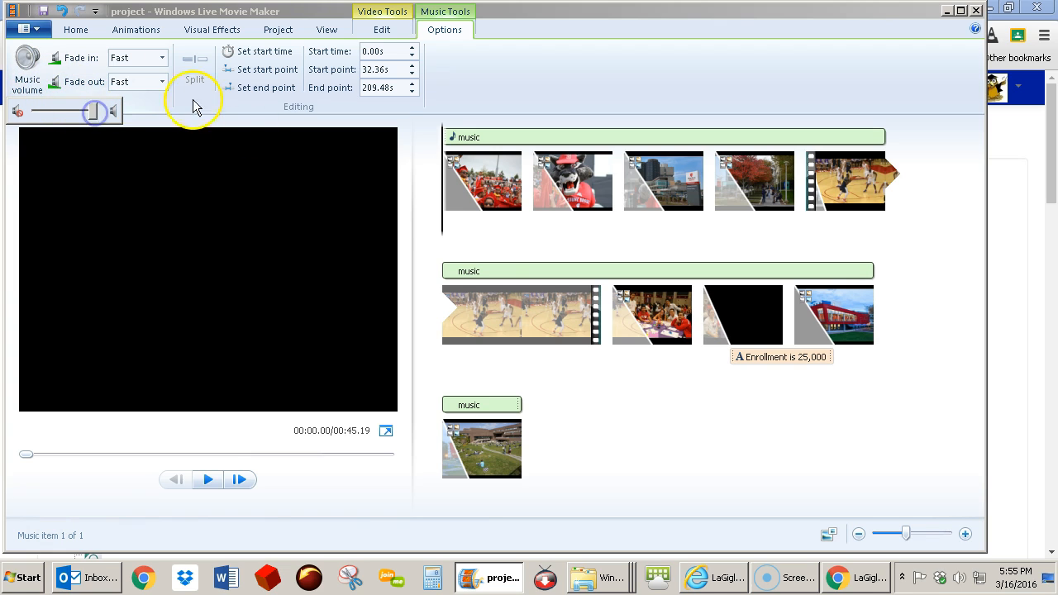
click(631, 390)
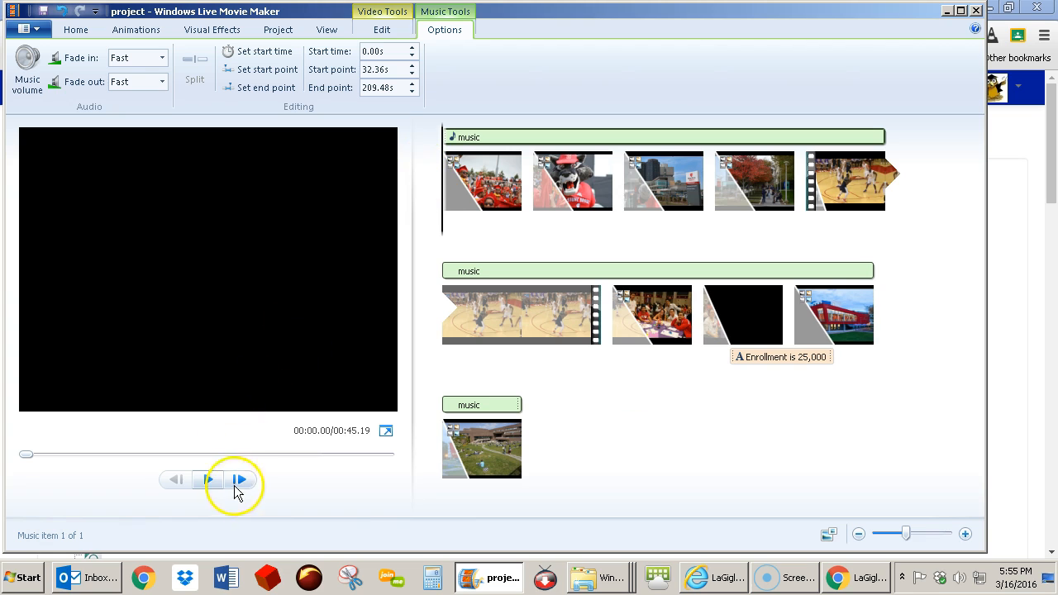
click(209, 479)
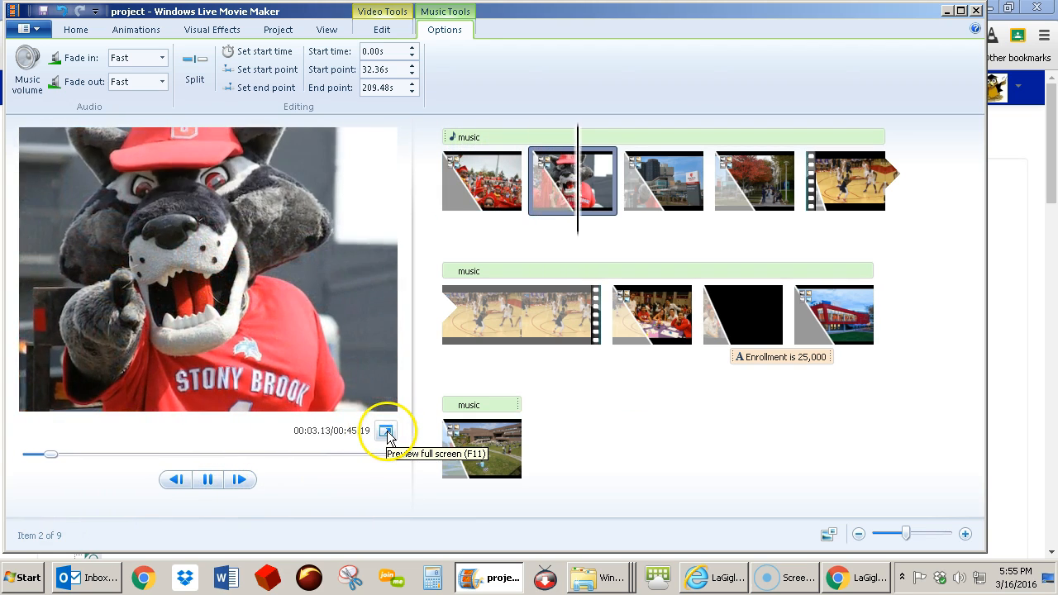
click(386, 431)
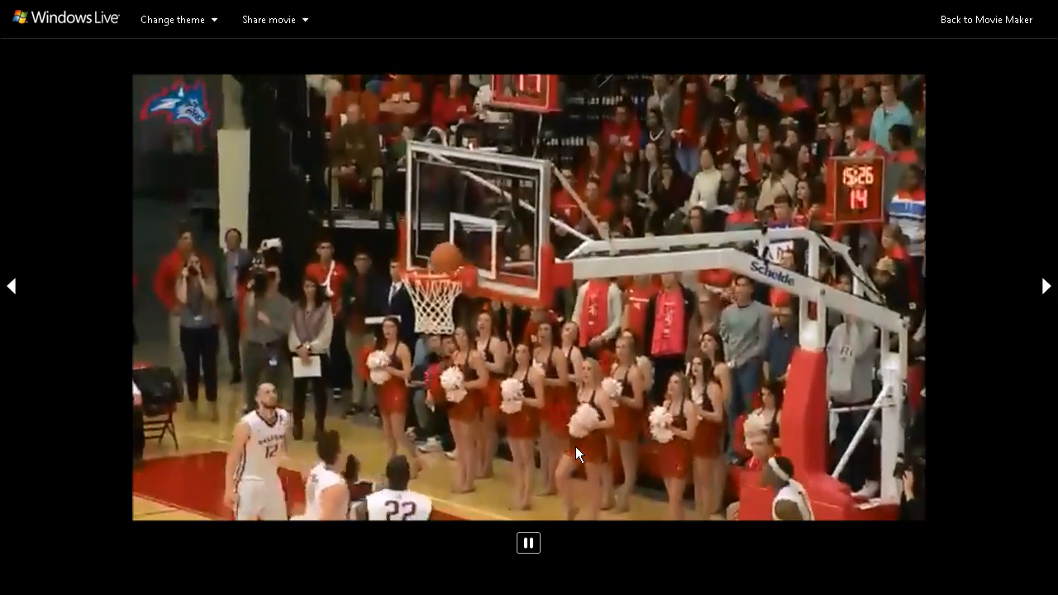
key(Escape)
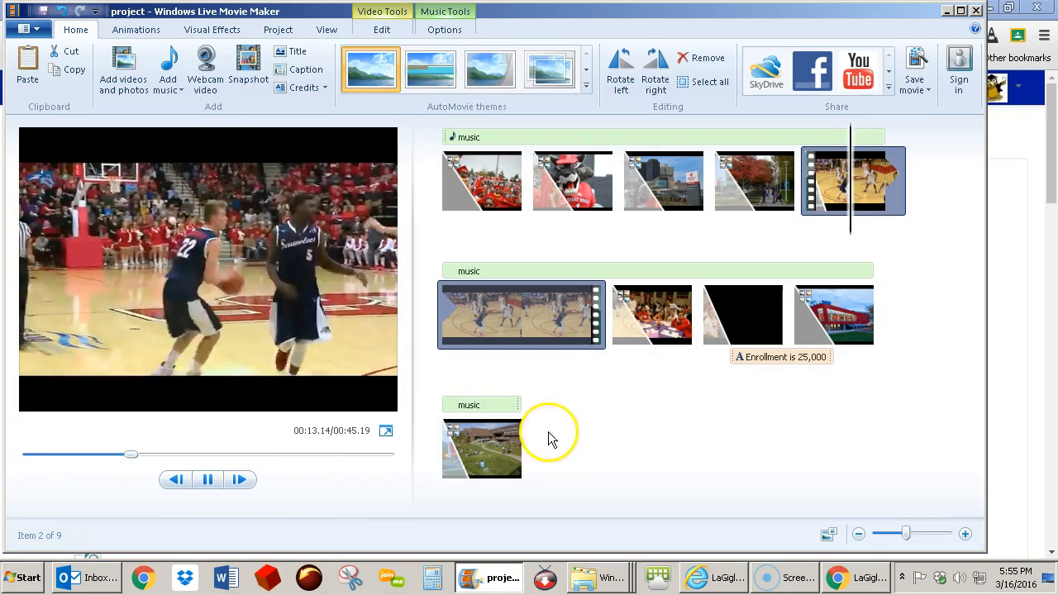
click(213, 481)
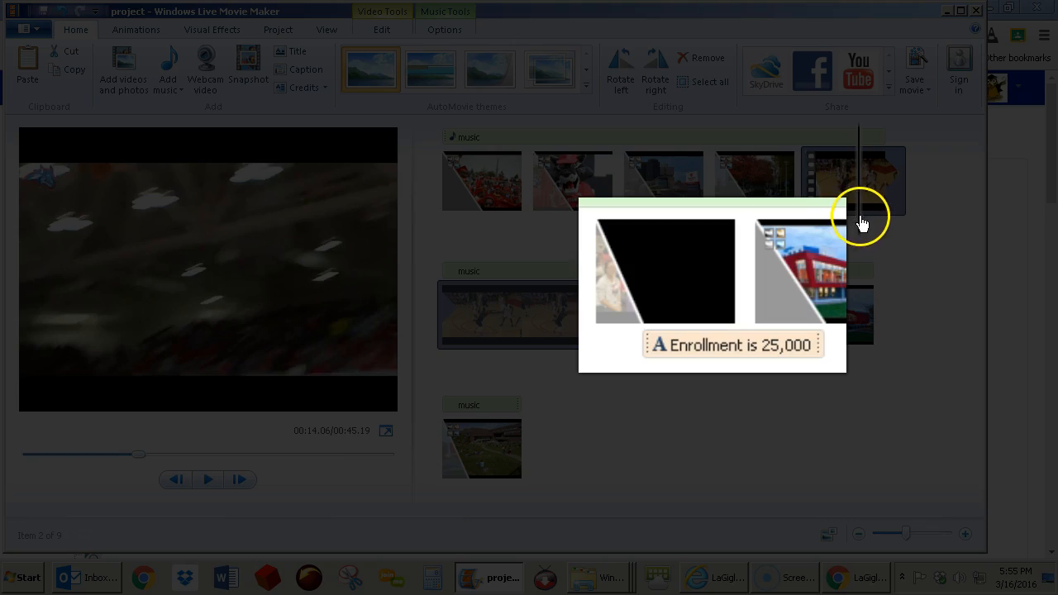
Preview the enrollment title running into the red building photo and set the title's text duration to 2.00 seconds
click(691, 304)
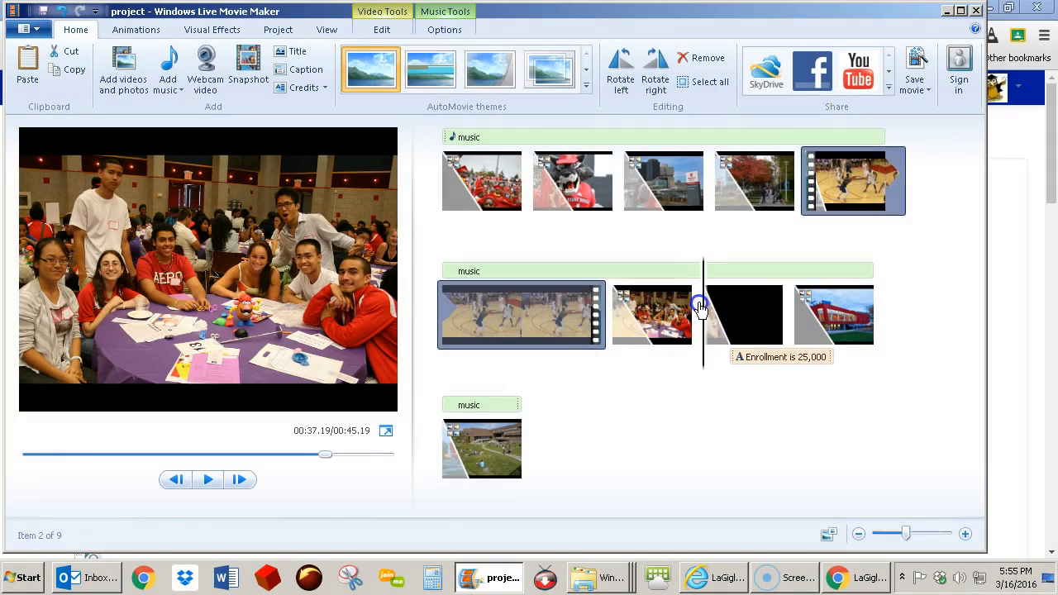
click(209, 483)
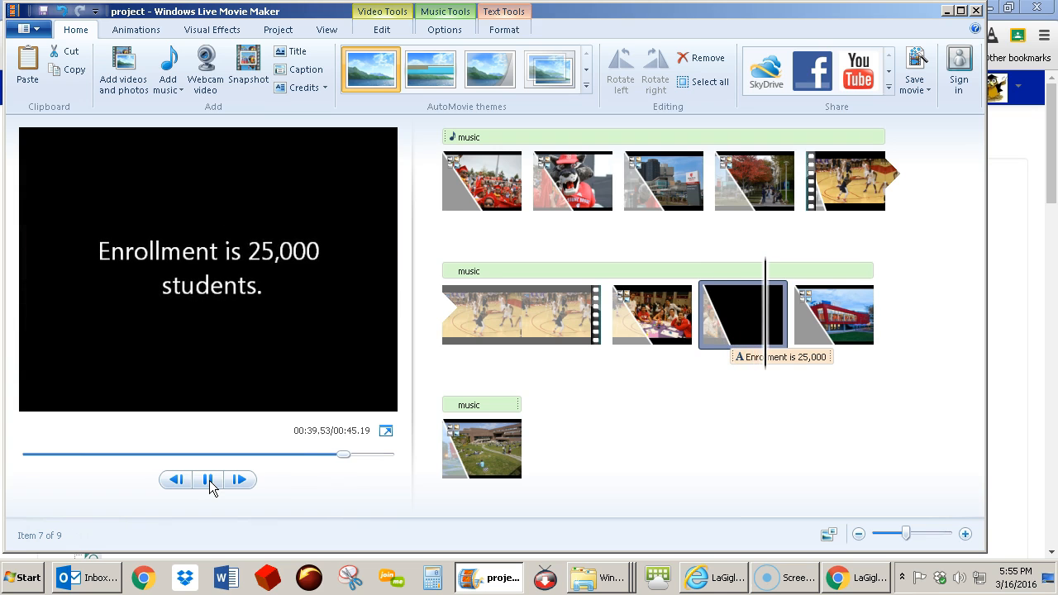
click(209, 482)
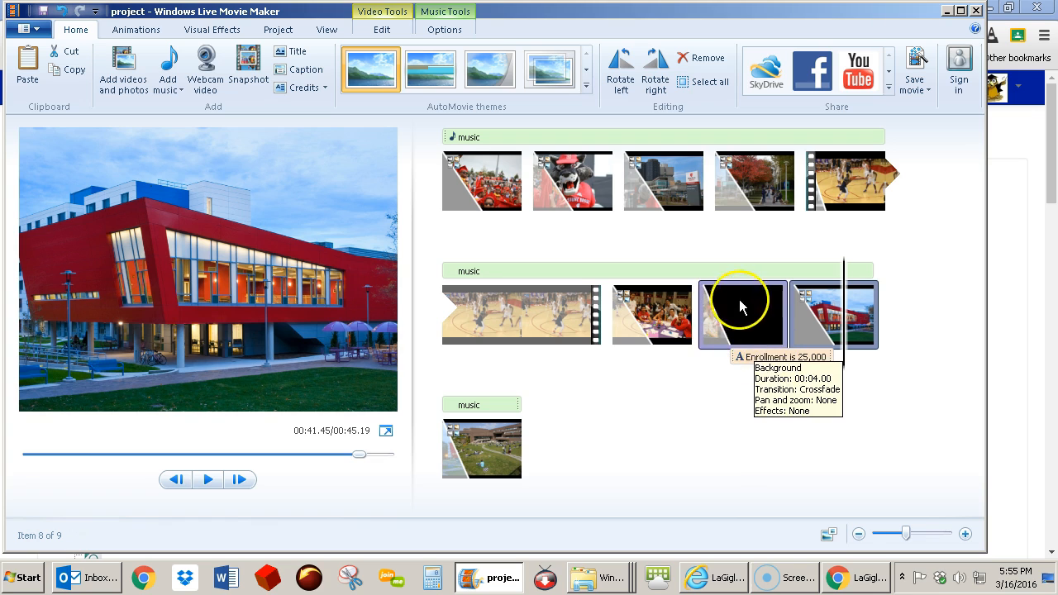
click(774, 359)
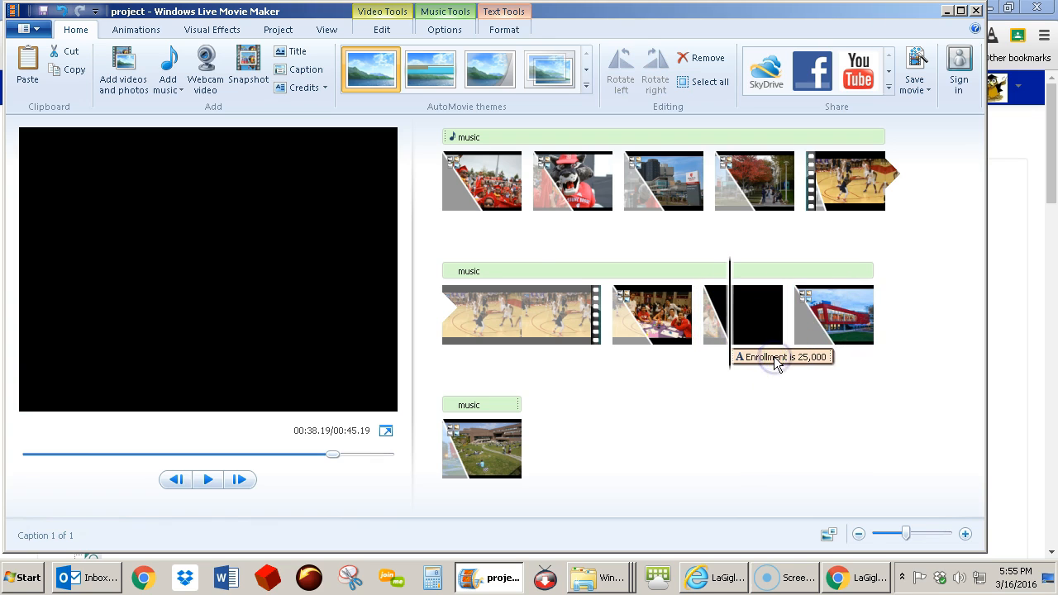
click(501, 17)
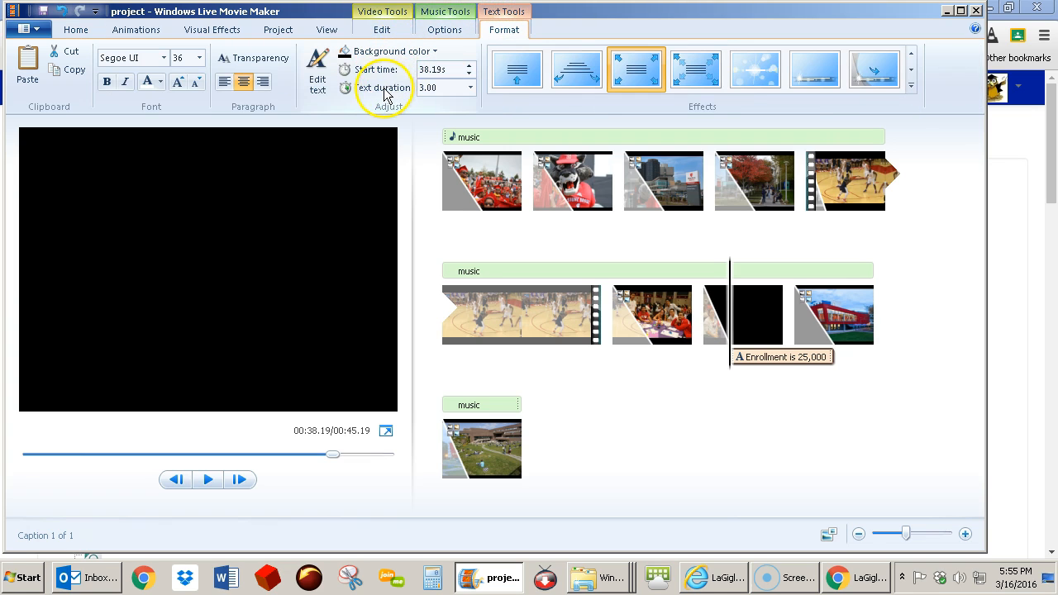
click(471, 88)
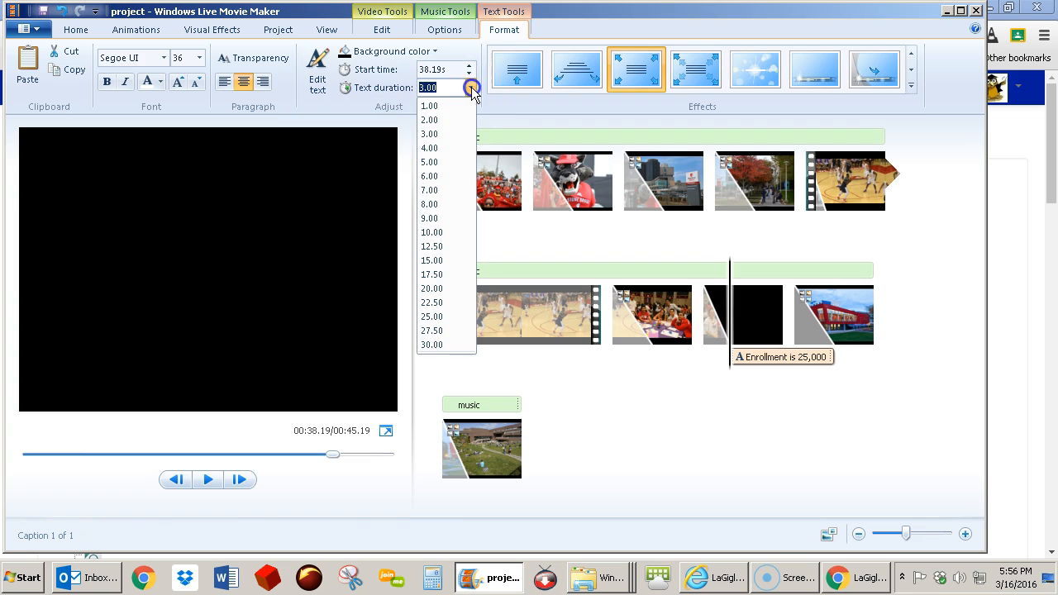
click(444, 120)
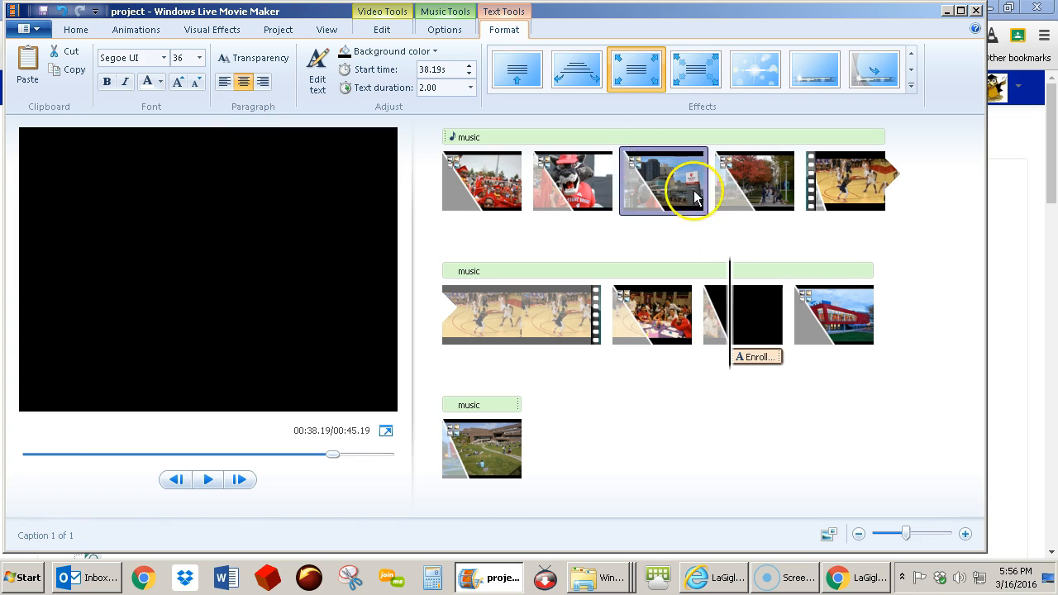
Save the project and close Movie Maker, and open the SBU Video folder on the desktop
click(44, 11)
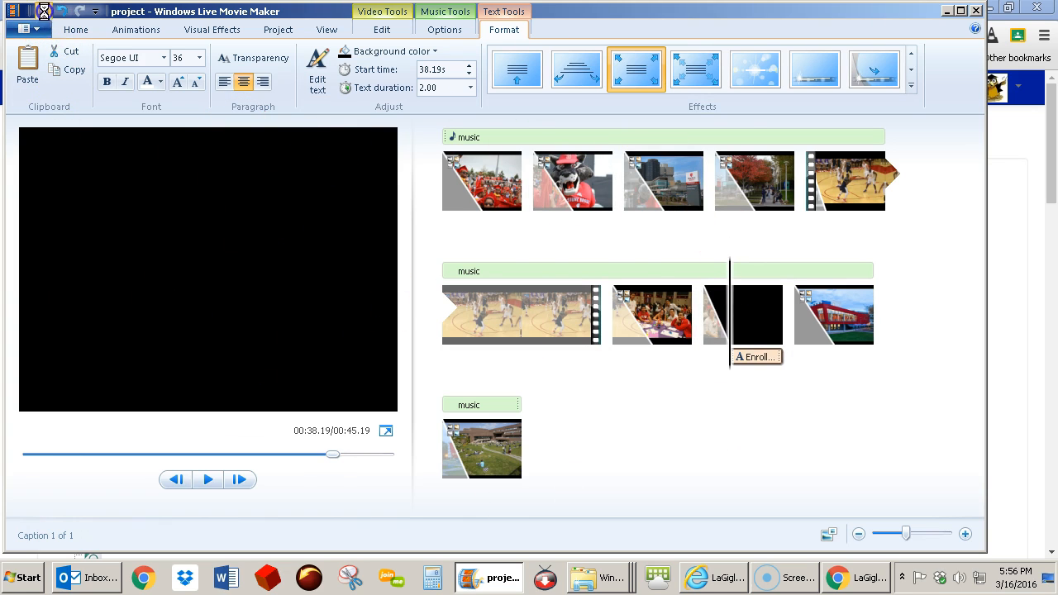
click(977, 10)
click(1050, 578)
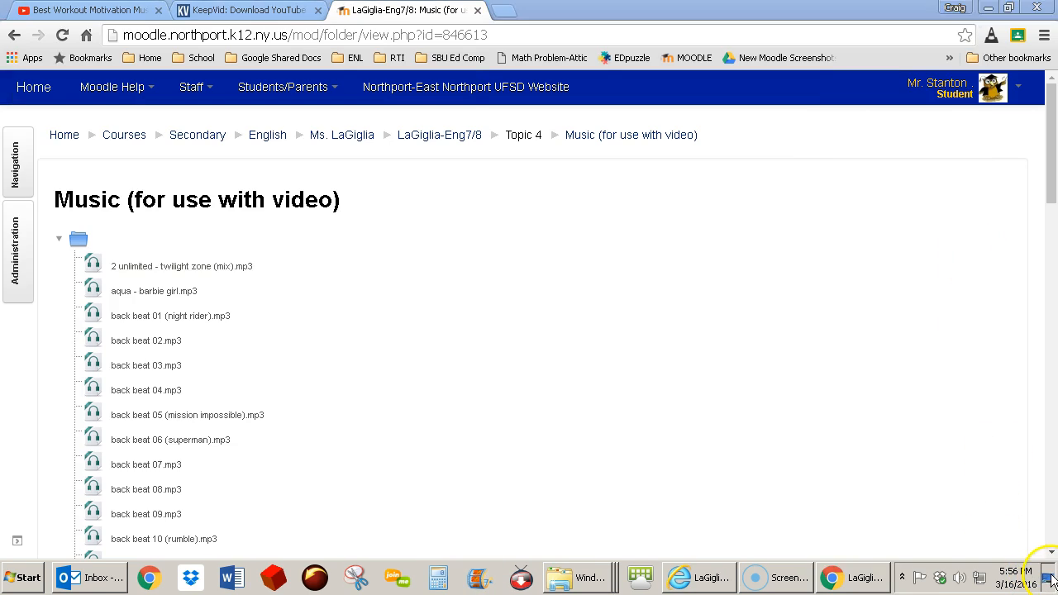
double_click(1020, 224)
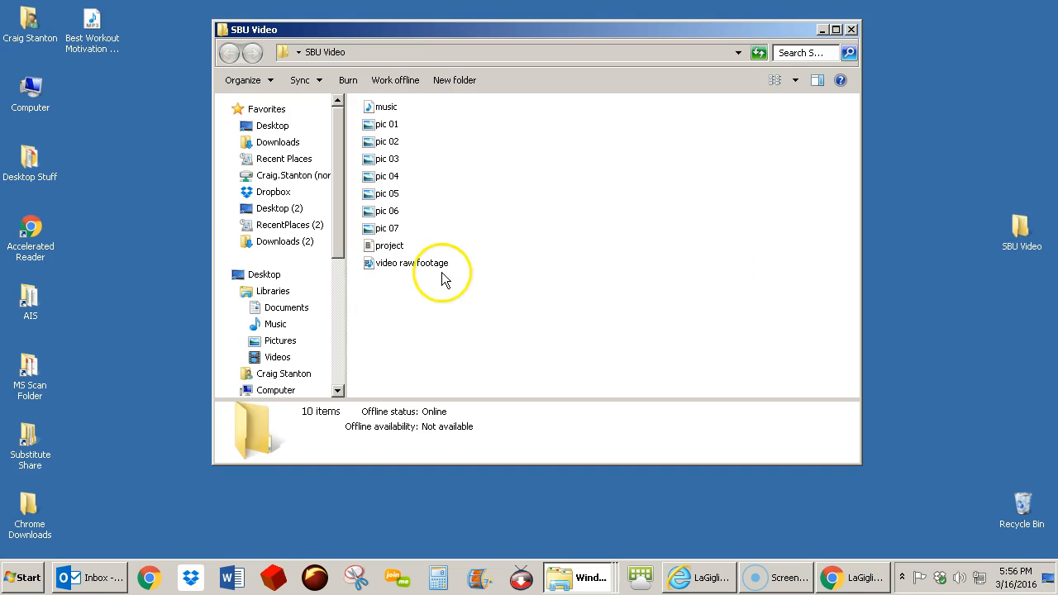
Open the project file from the SBU Video folder in Movie Maker and start saving the movie with the settings recommended for this project
click(383, 250)
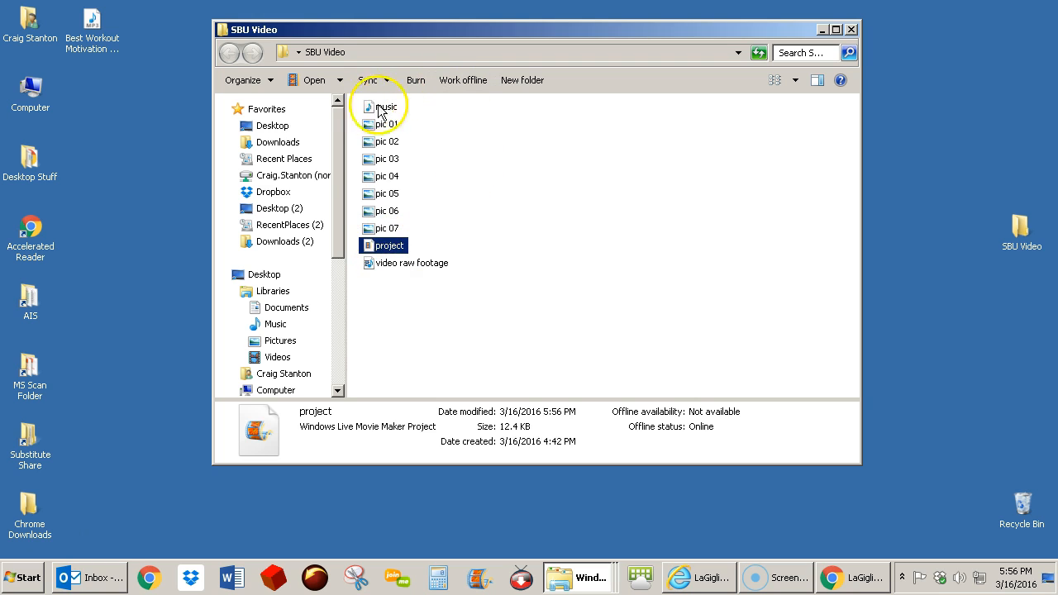
double_click(371, 254)
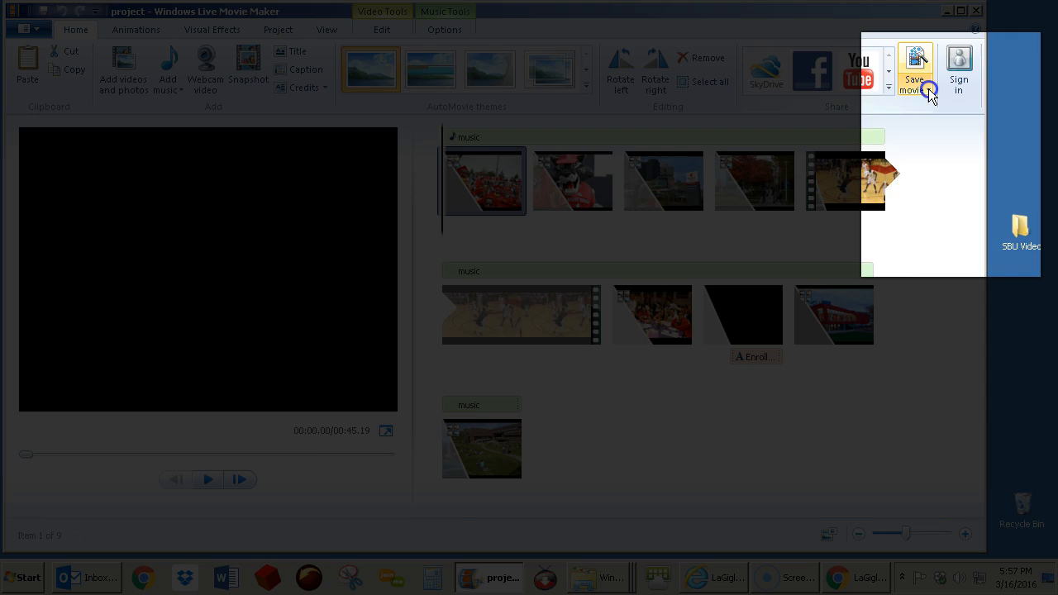
click(929, 90)
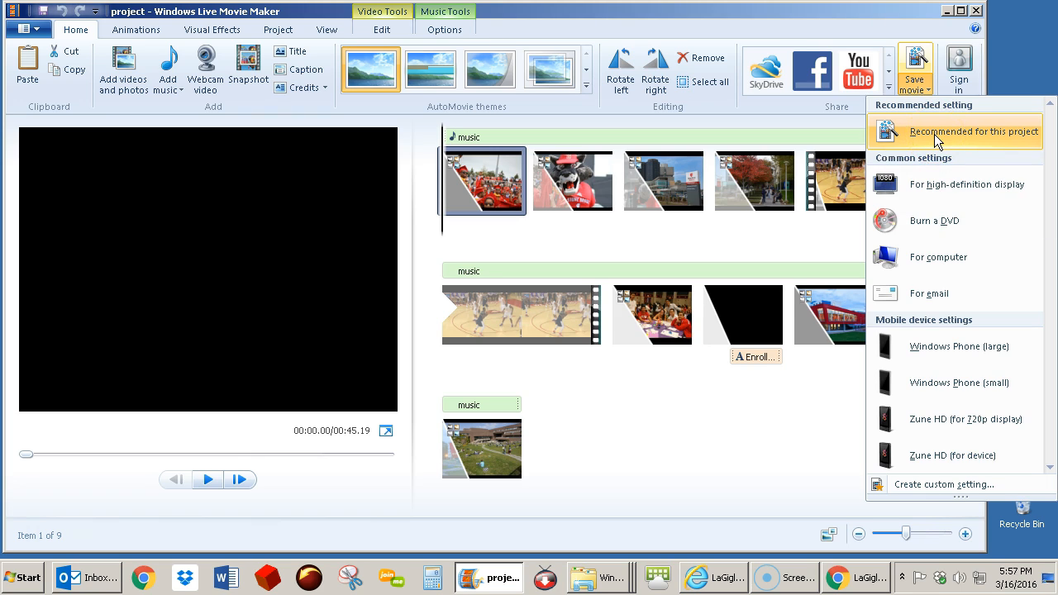
click(939, 138)
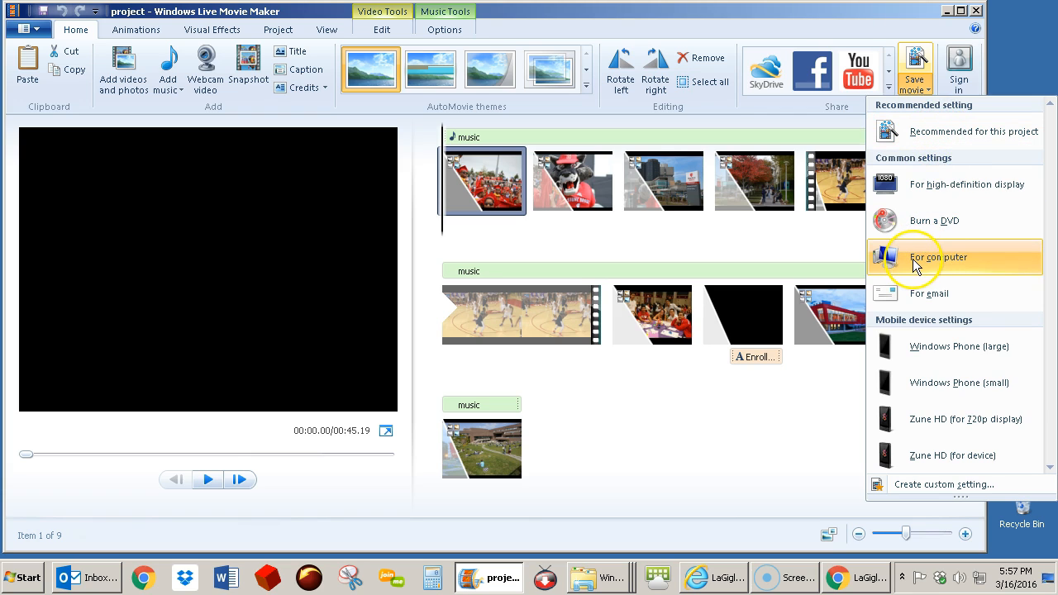
click(934, 136)
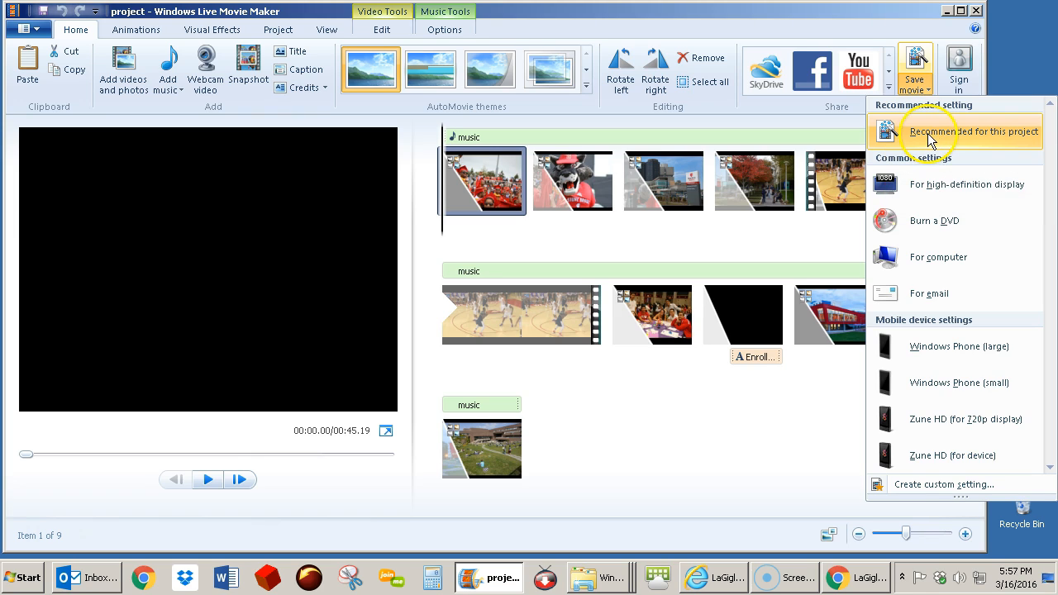
click(926, 133)
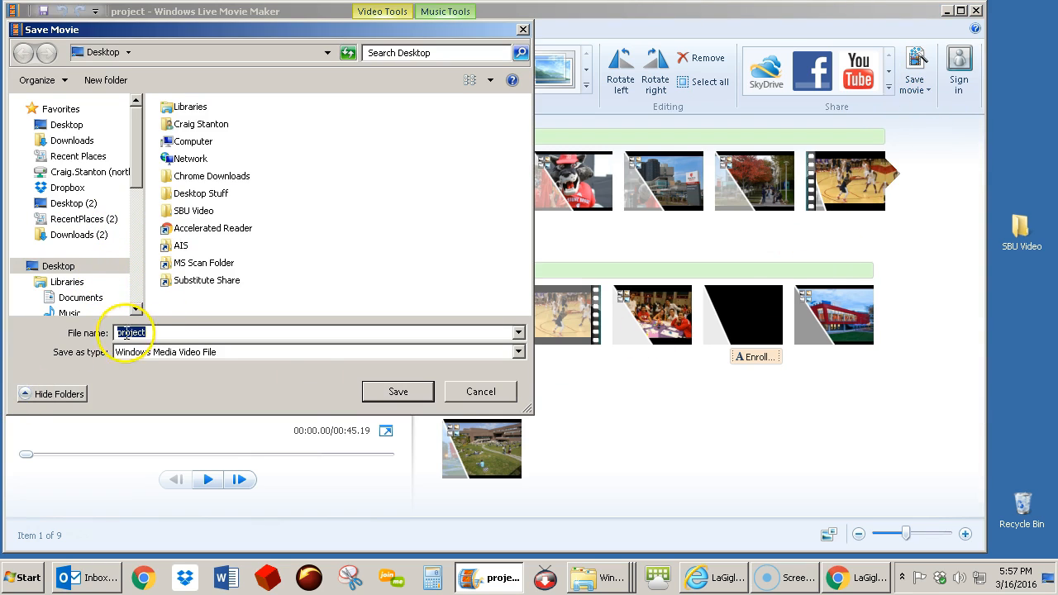
Save the movie in the SBU Video folder as a Windows Media Video file named "SBU video (final)" and close Movie Maker
double_click(168, 212)
double_click(154, 331)
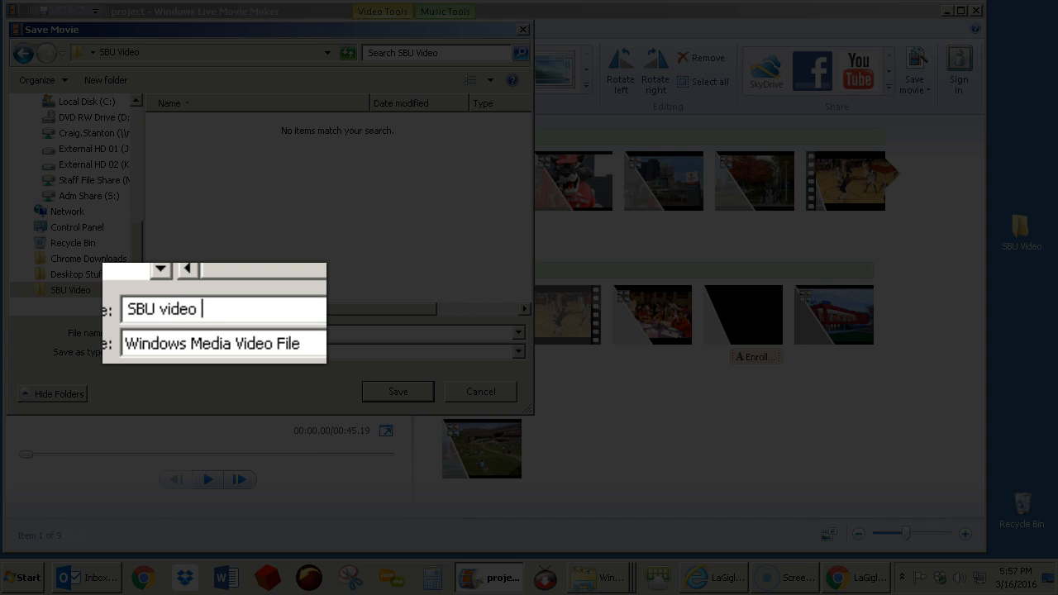
text(SBU video (final))
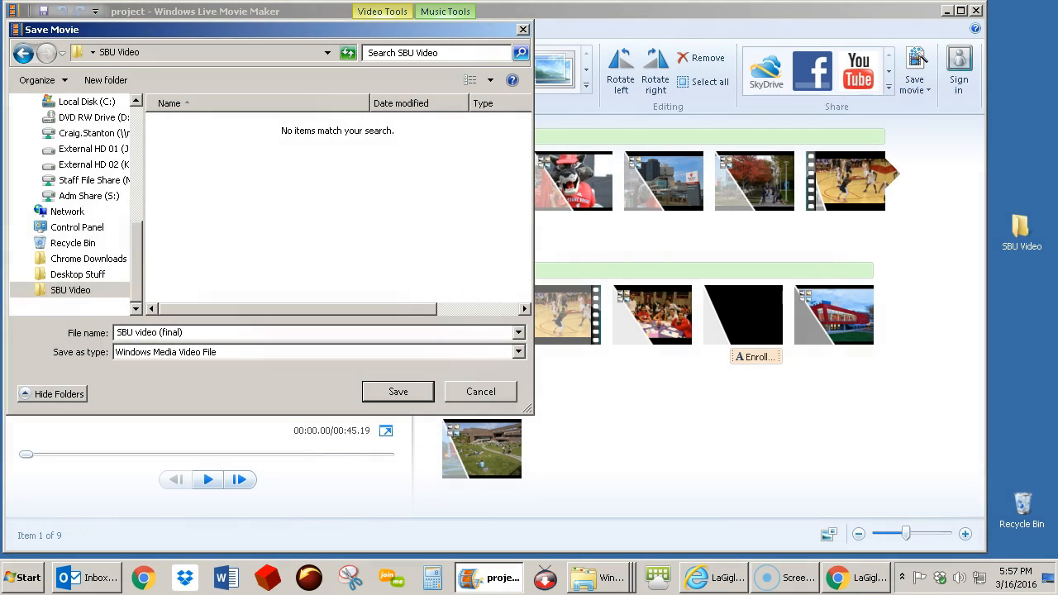
click(390, 392)
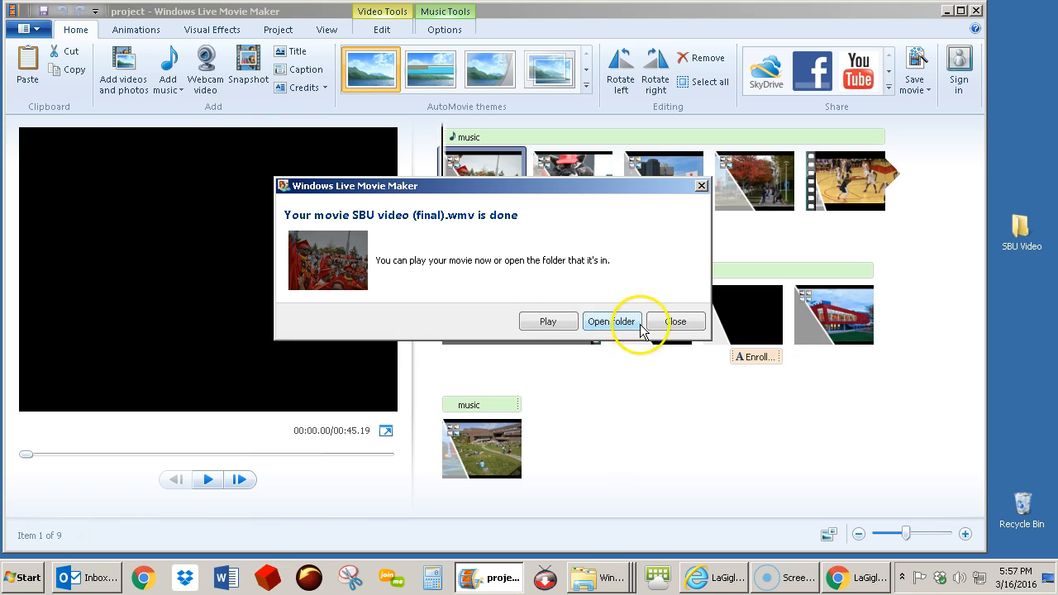
click(676, 322)
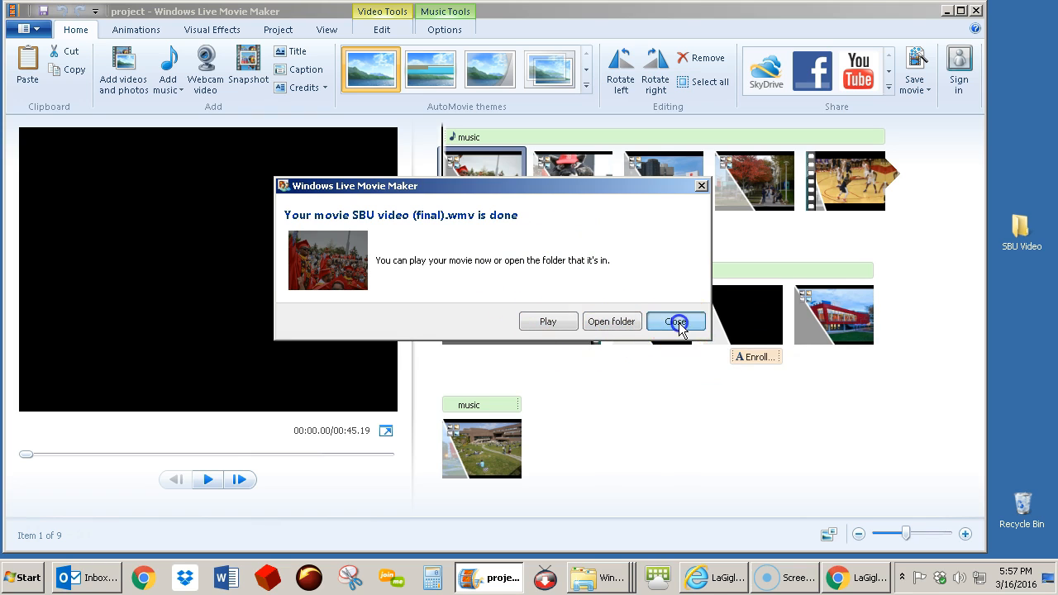
click(976, 11)
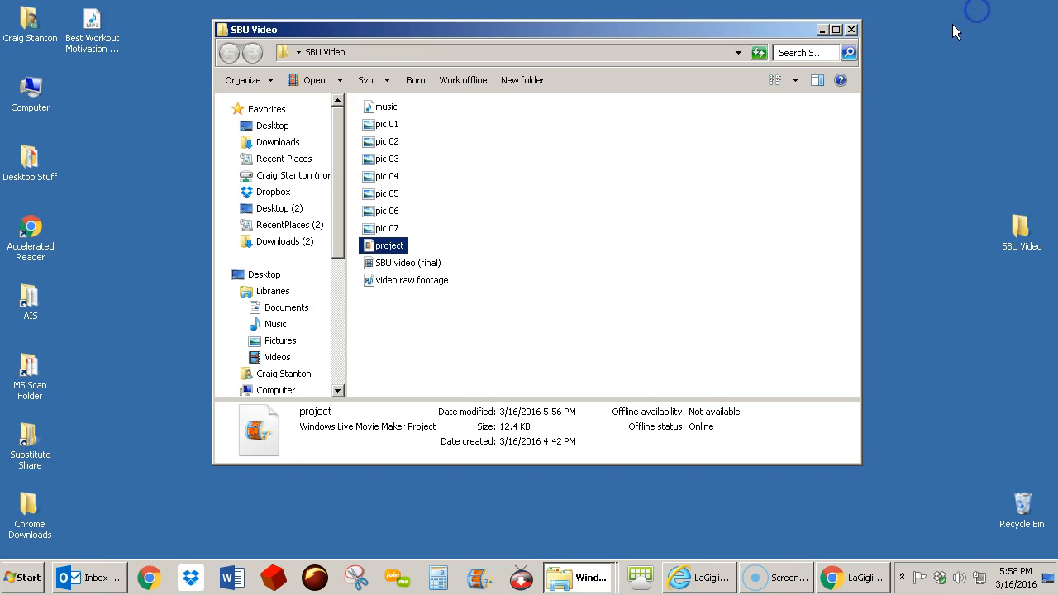
Move the SBU video (final) file out of the SBU Video folder onto the desktop
click(512, 170)
drag(509, 36, 550, 45)
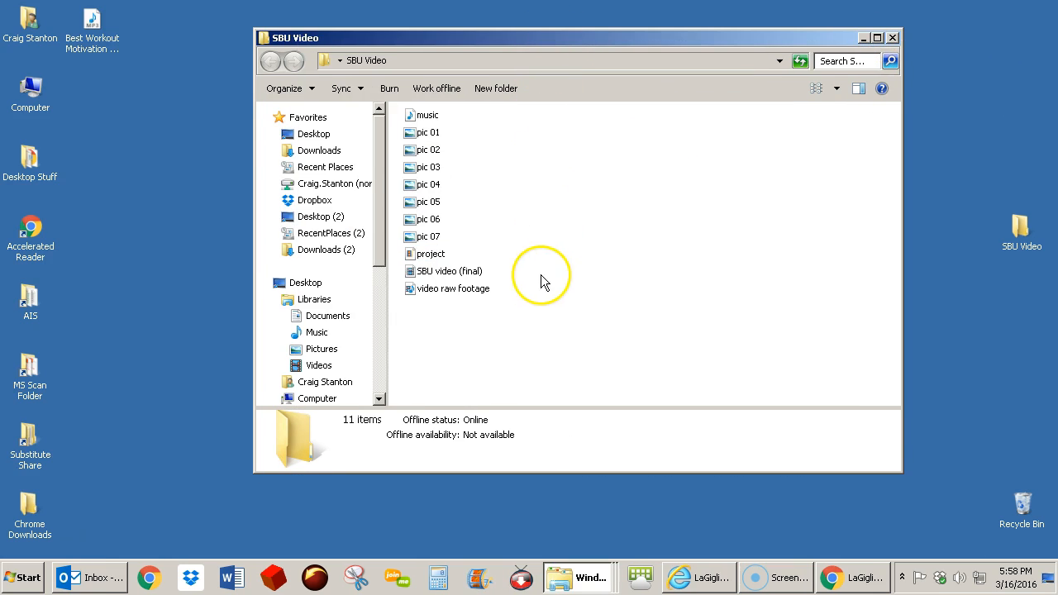
click(461, 274)
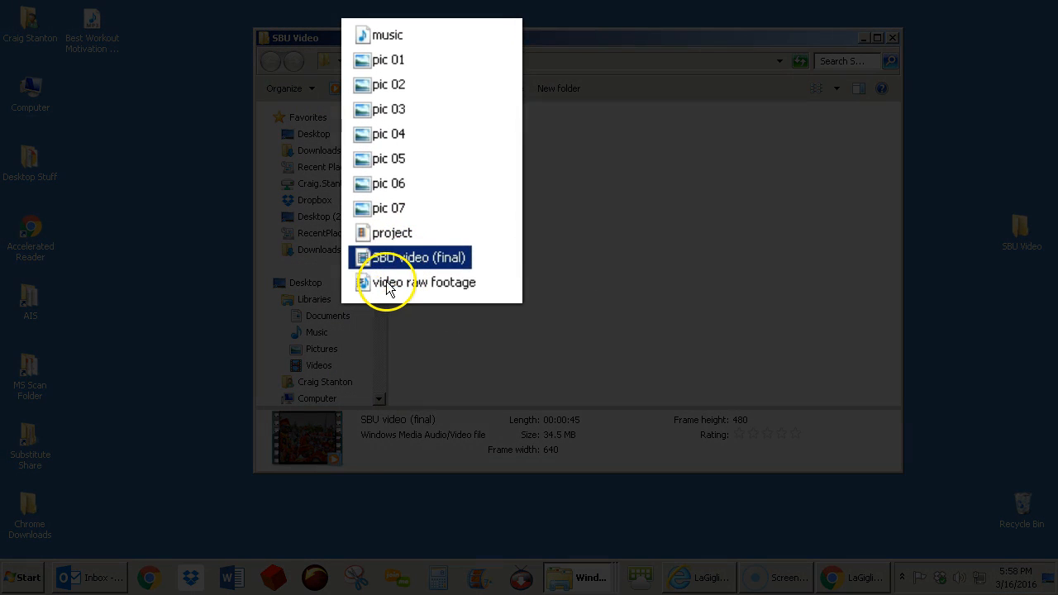
click(389, 286)
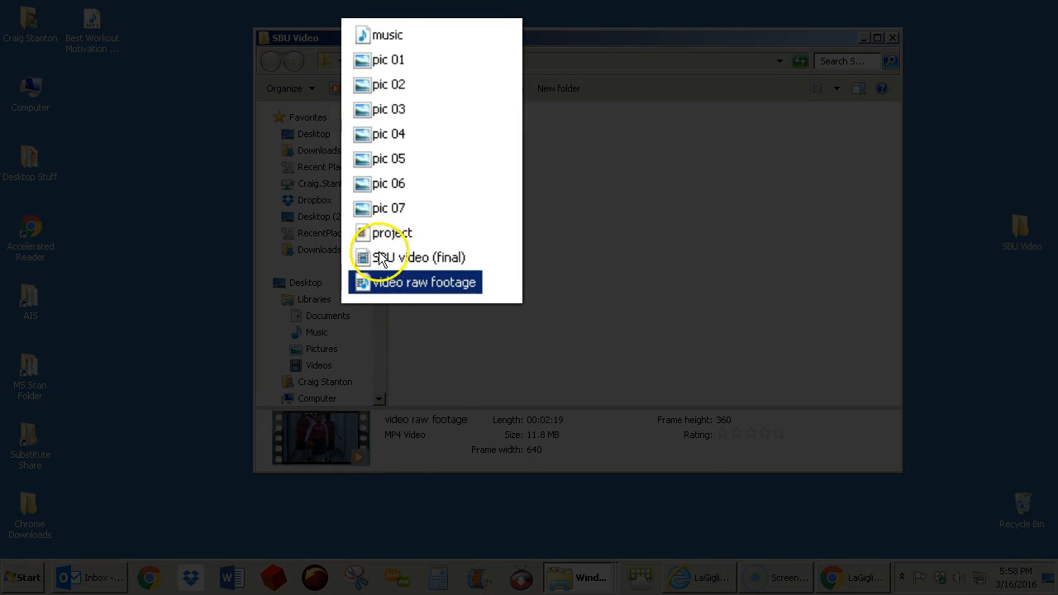
click(417, 257)
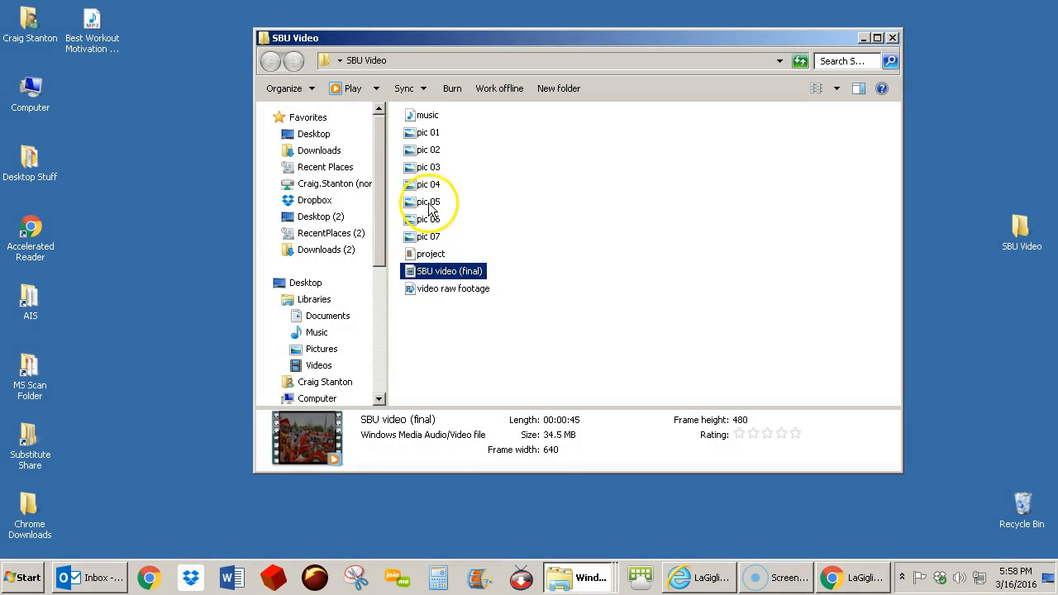
drag(439, 280, 185, 273)
click(207, 292)
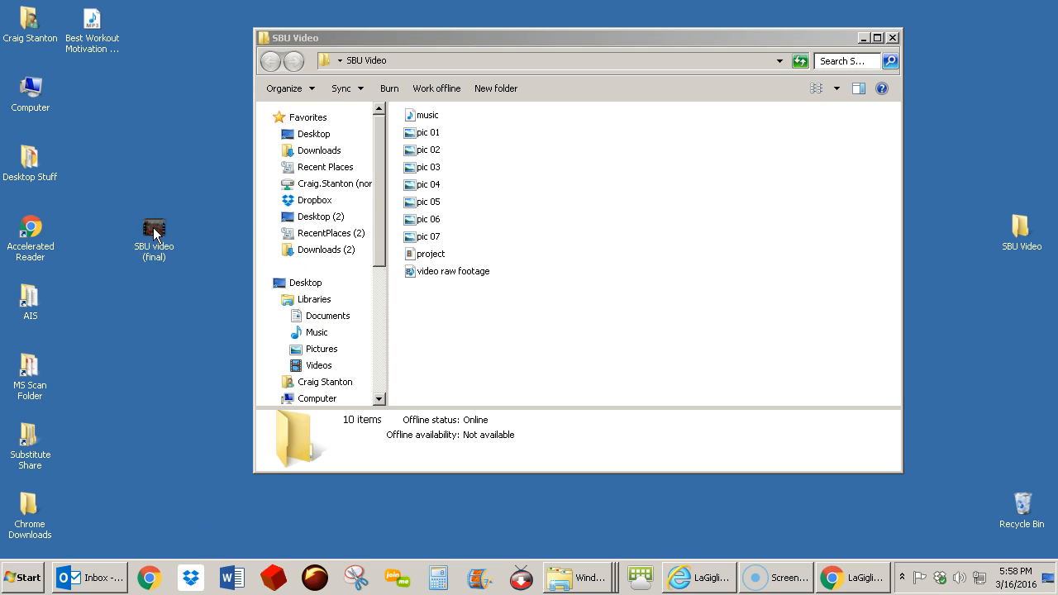
Play SBU video (final) from the desktop in a maximized Windows Media Player at full player volume, and close the player at the end
double_click(154, 234)
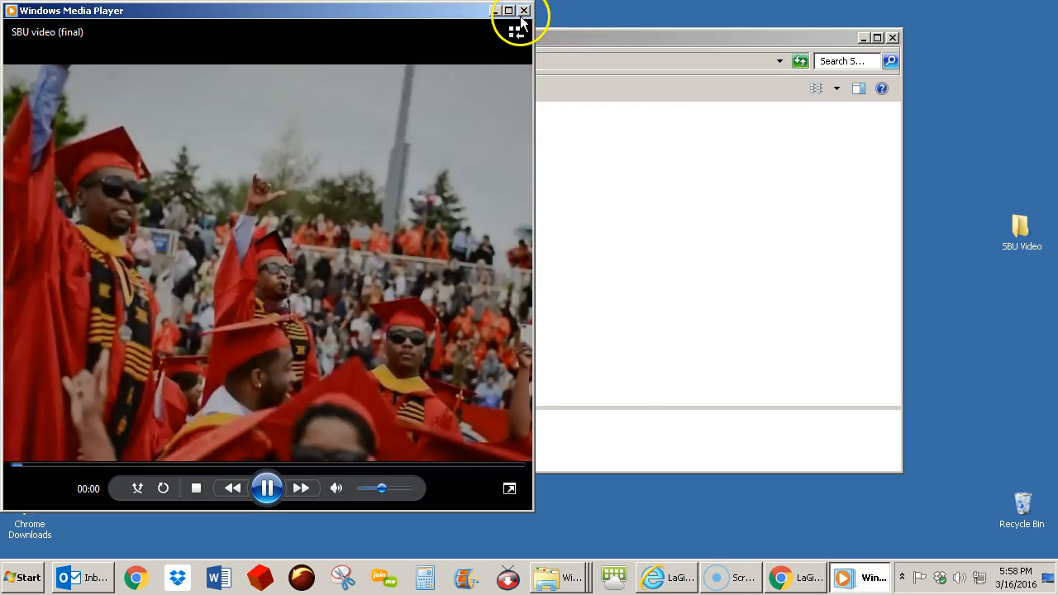
click(510, 10)
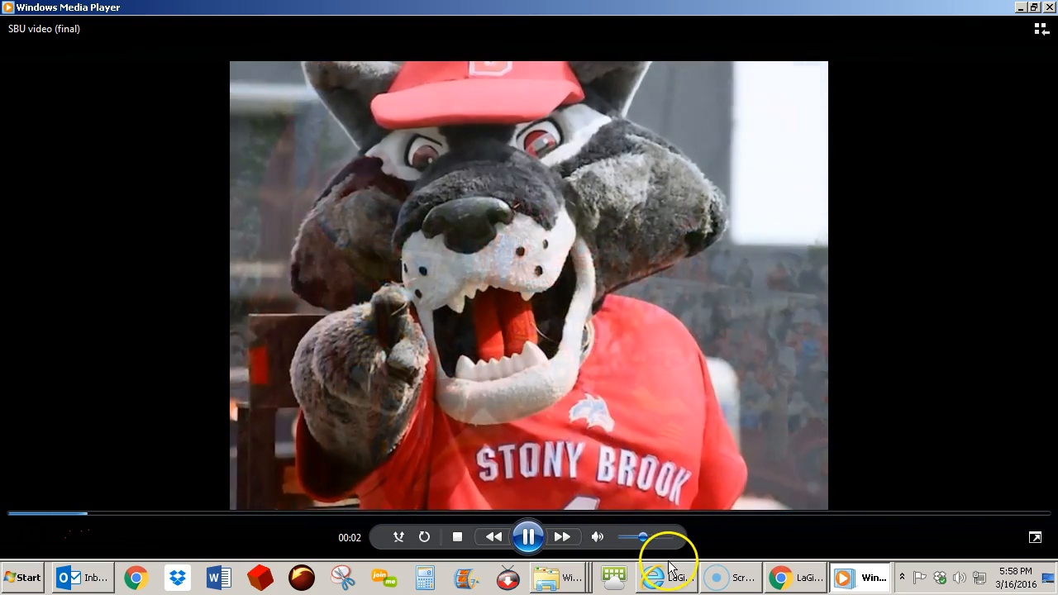
drag(643, 537, 685, 538)
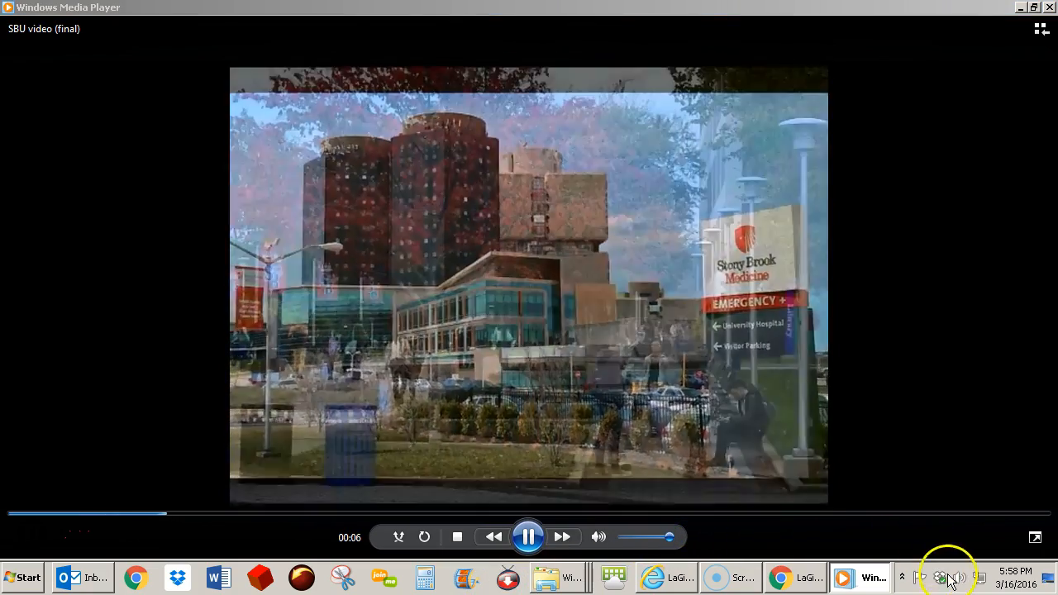
click(960, 578)
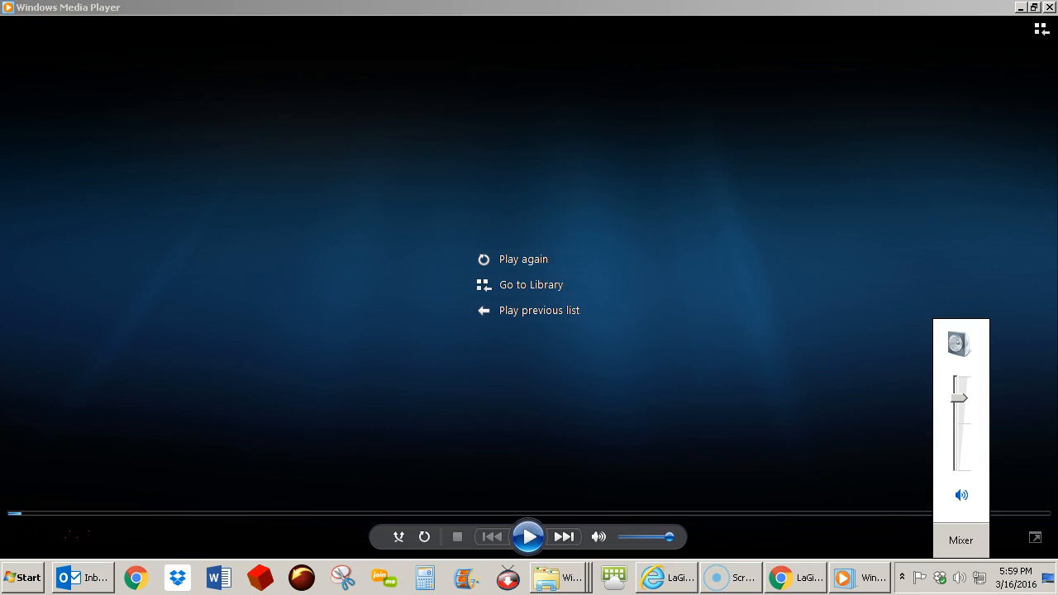
click(1049, 7)
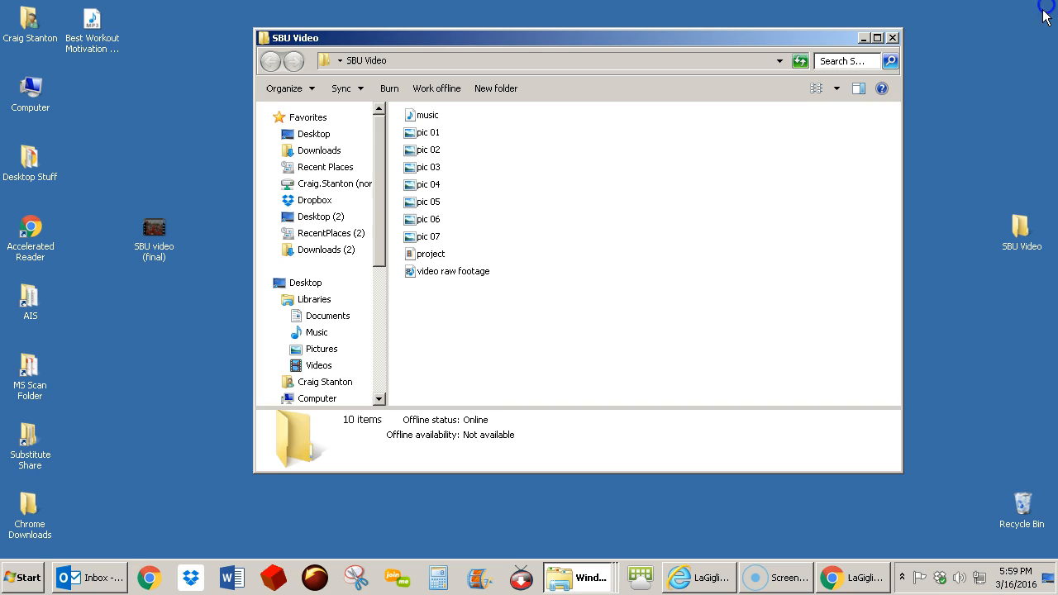
Close the SBU Video folder window and move the SBU video (final) icon toward the middle of the desktop
click(895, 38)
drag(171, 241, 480, 239)
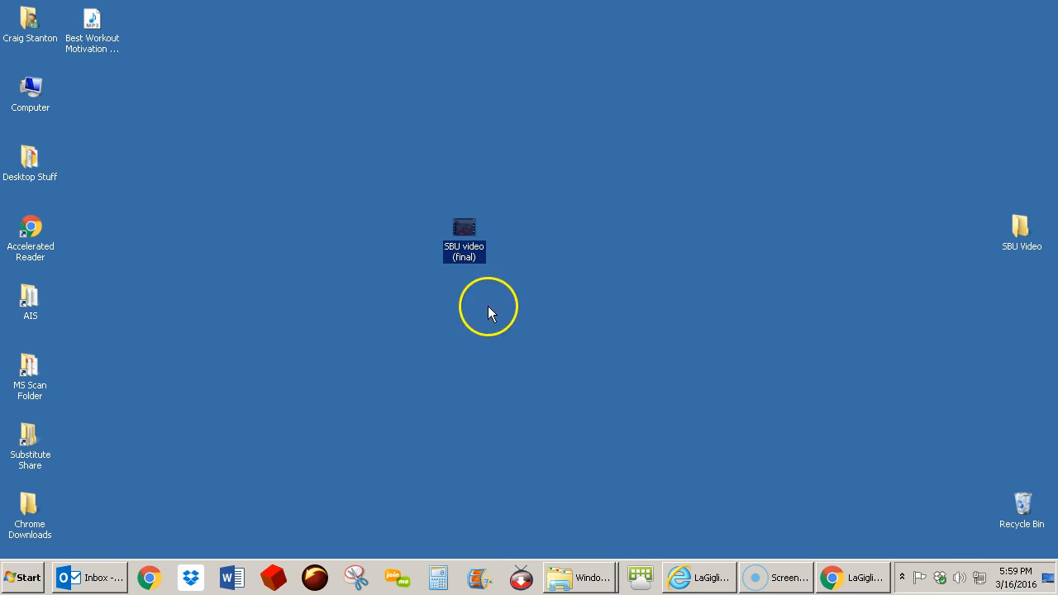